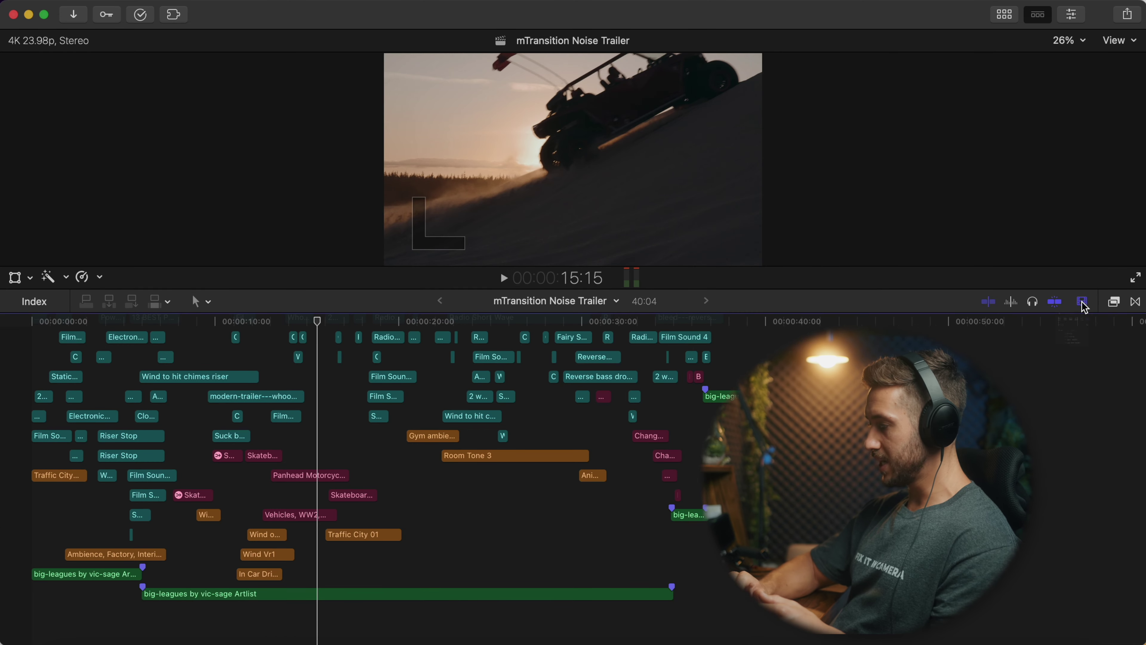
# Step: Change the timeline clip appearance so clips display large audio waveforms
pyautogui.click(1082, 301)
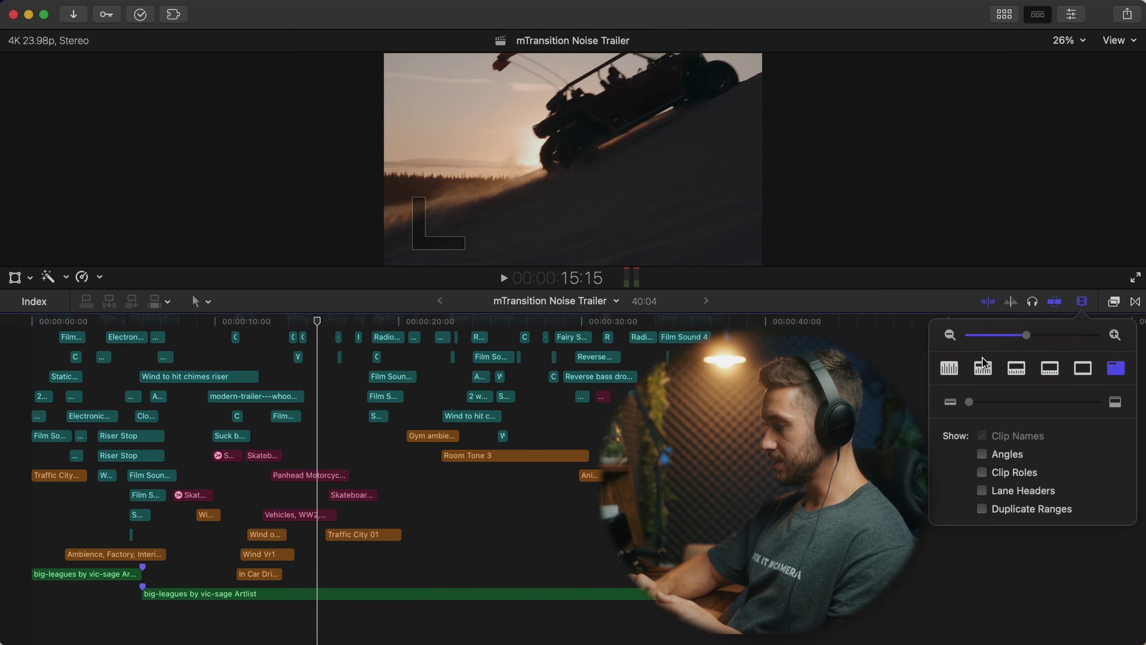
pyautogui.click(984, 369)
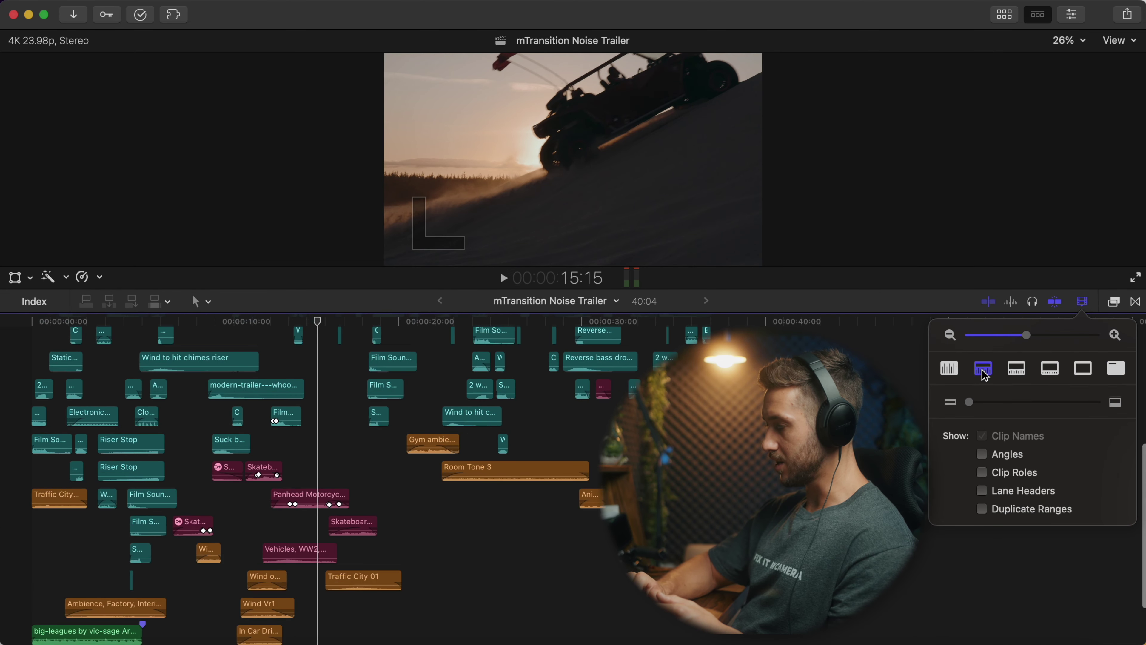
pyautogui.click(1083, 302)
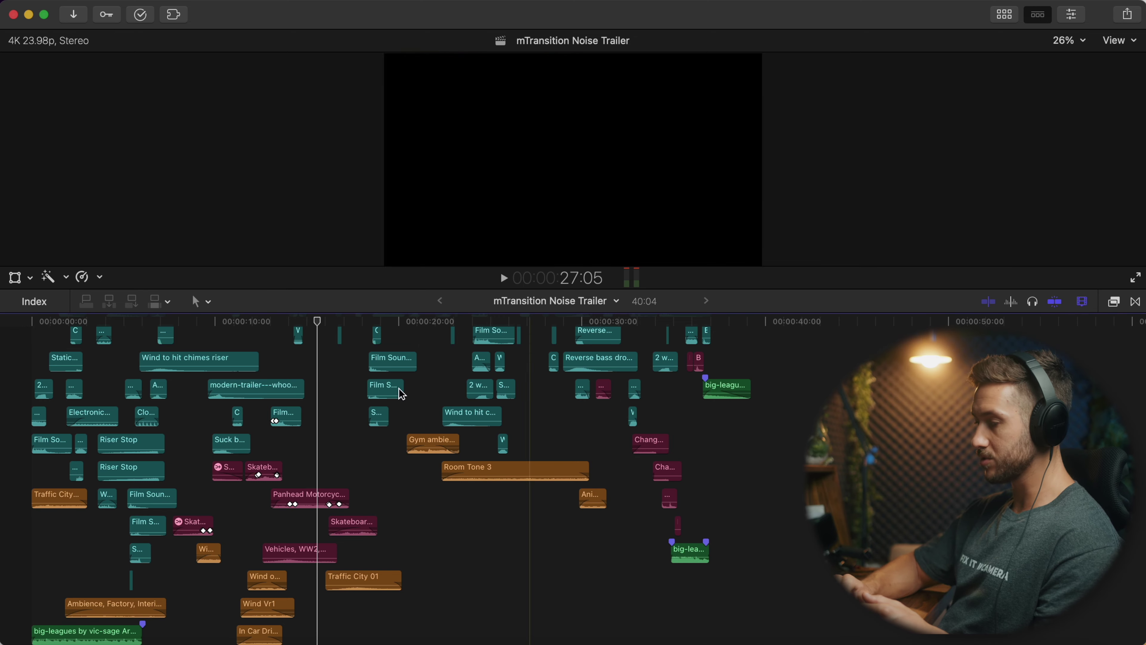
# Step: Disable the Dialogue, Effects, Direct SFX and Ambient SFX roles and play the trailer's opening with only the music audible
pyautogui.press('super+equal')
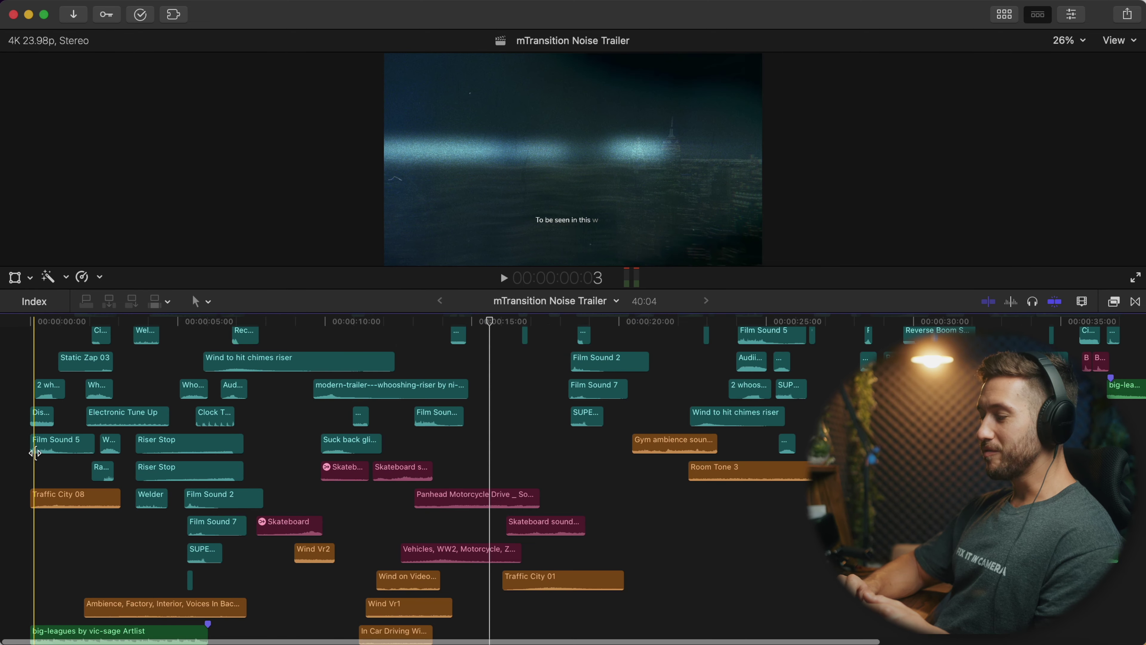
pyautogui.scroll(-3, 35, 453)
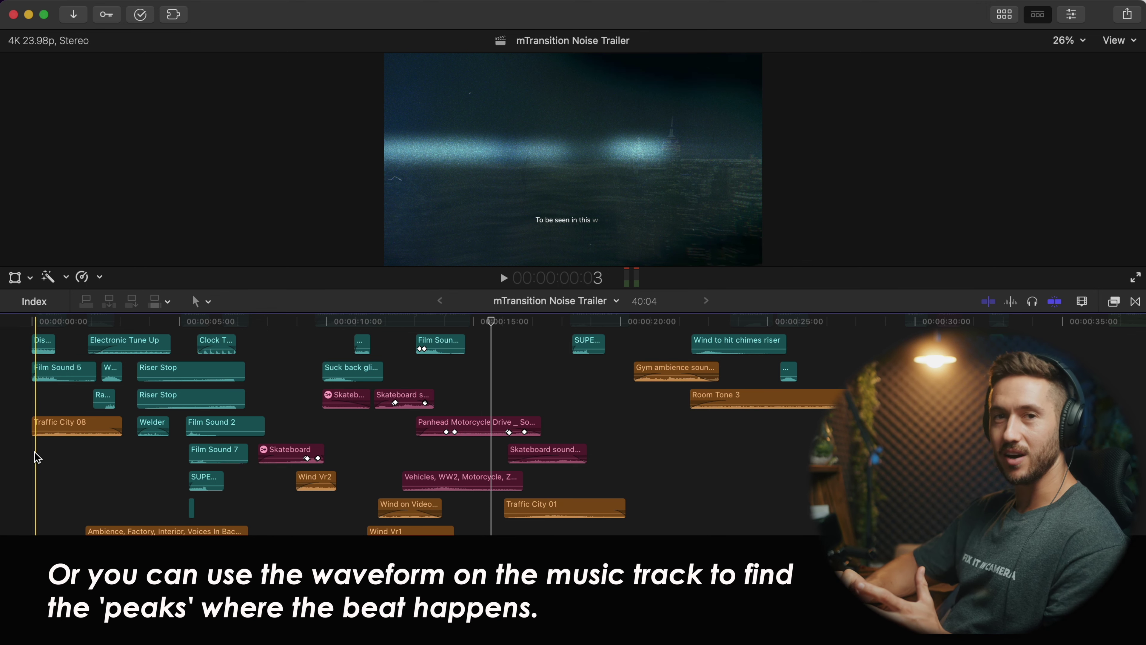
pyautogui.moveTo(42, 431)
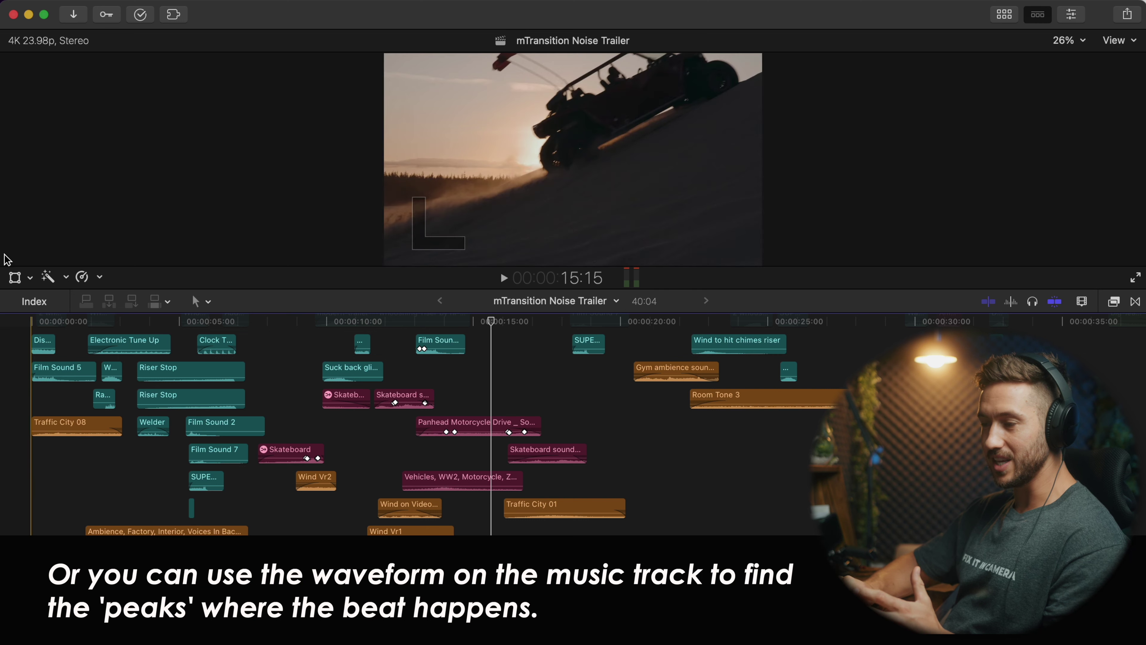
pyautogui.click(32, 306)
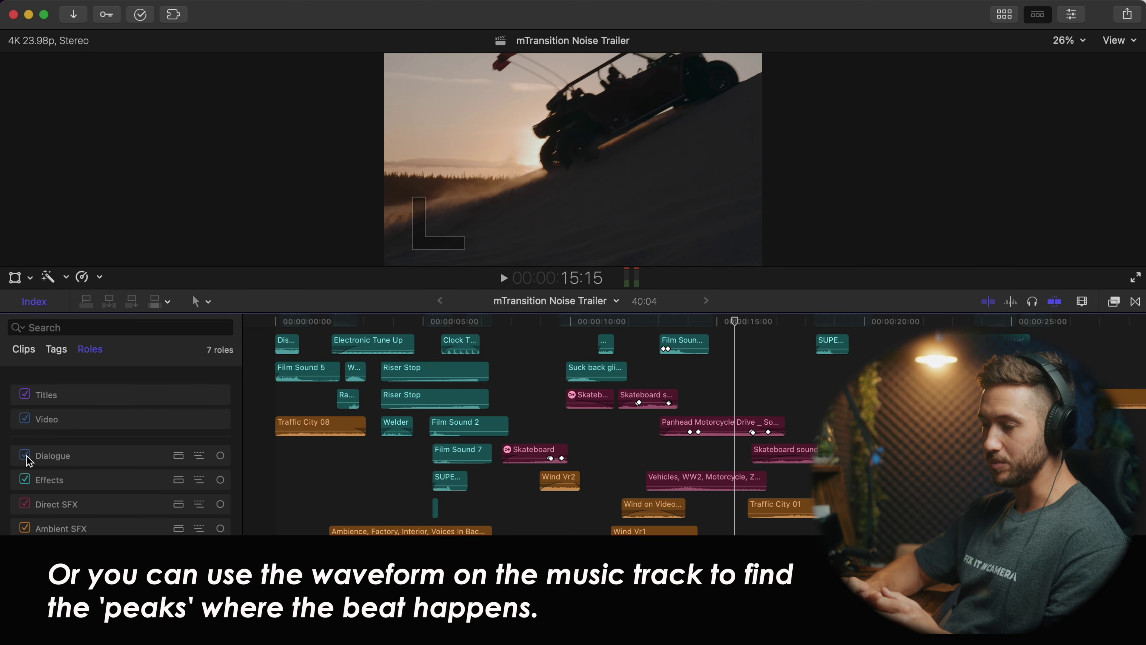
pyautogui.click(26, 482)
pyautogui.click(26, 505)
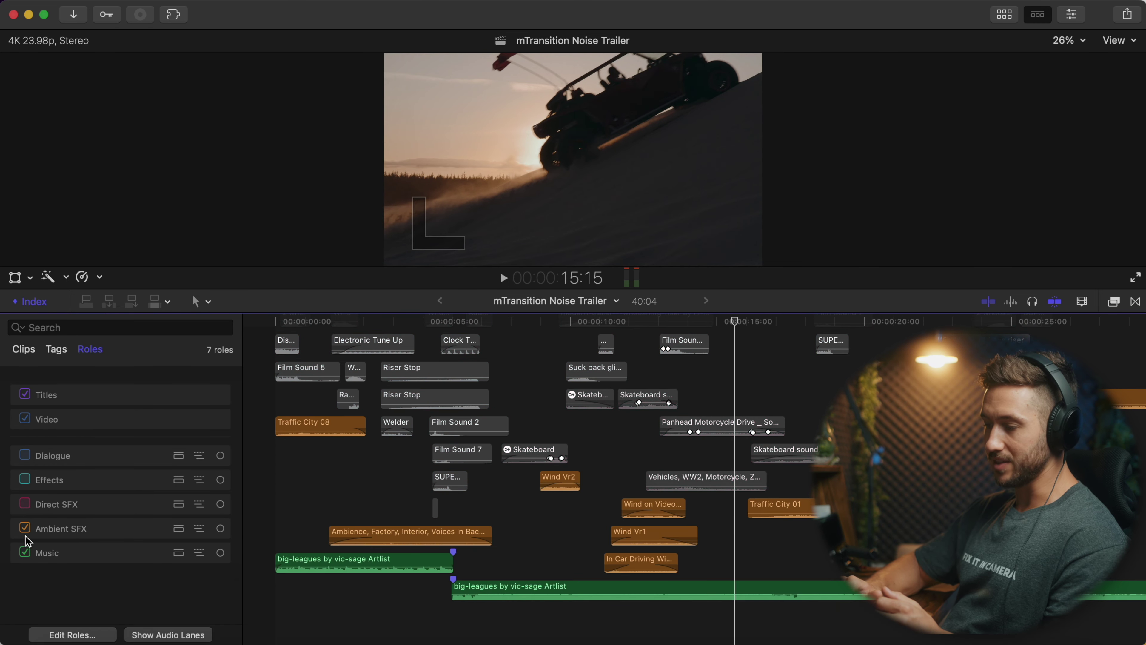
pyautogui.click(25, 529)
pyautogui.click(31, 302)
pyautogui.press('space')
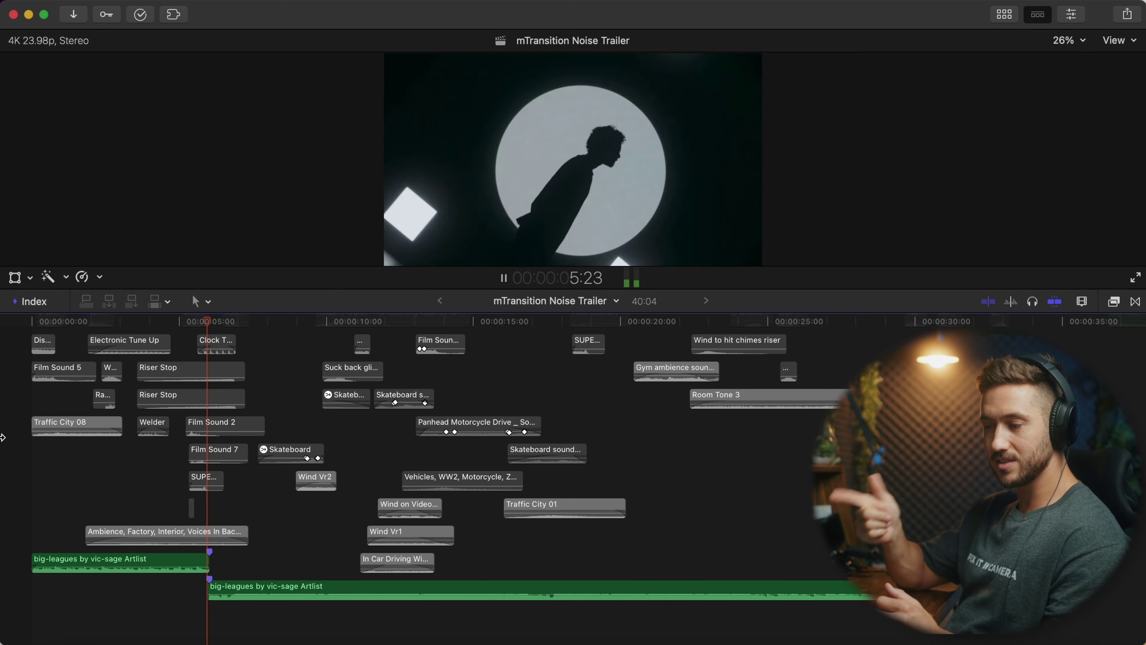
pyautogui.press('space')
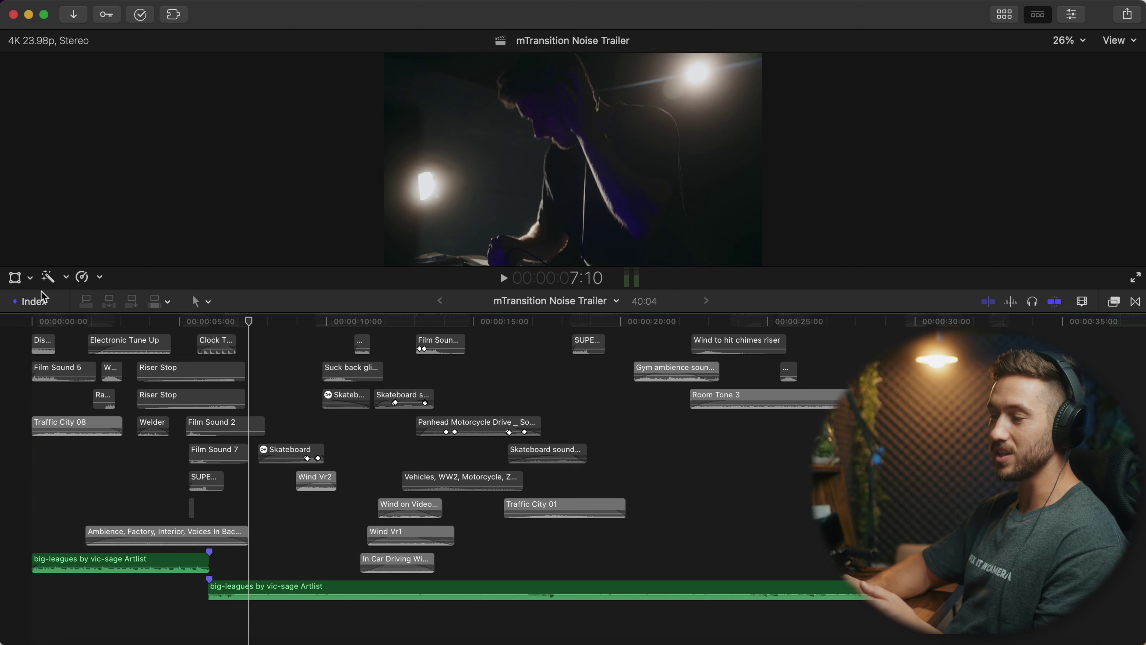
# Step: Re-enable the Ambient SFX, Direct SFX and Effects roles and disable the Music role
pyautogui.click(37, 303)
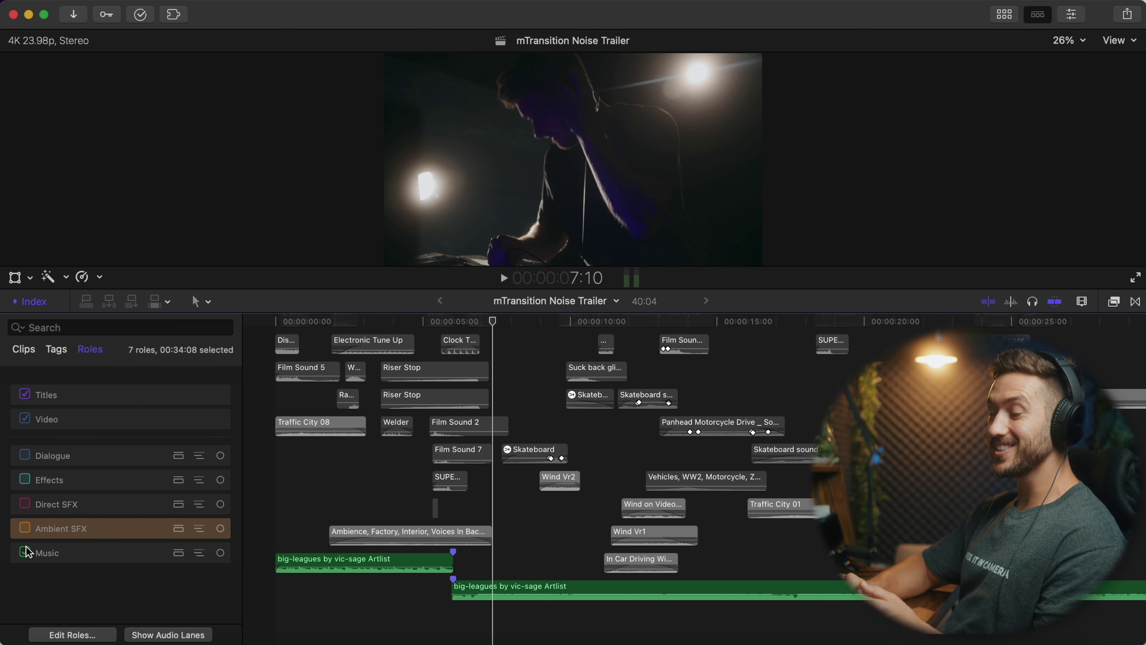
pyautogui.click(26, 528)
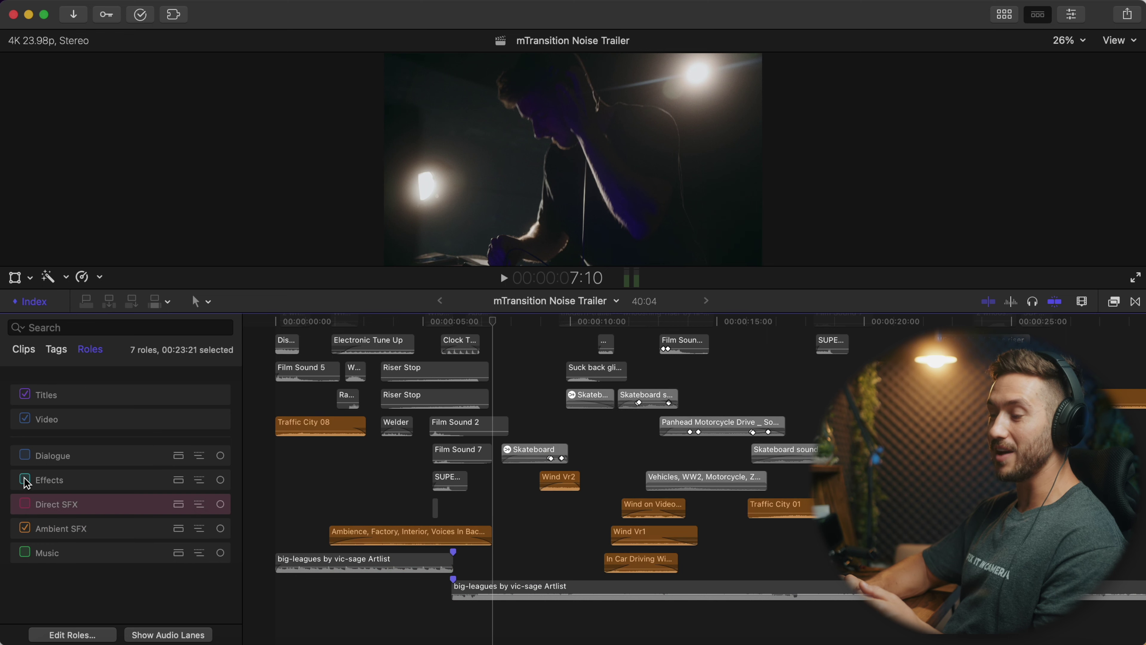
pyautogui.click(25, 507)
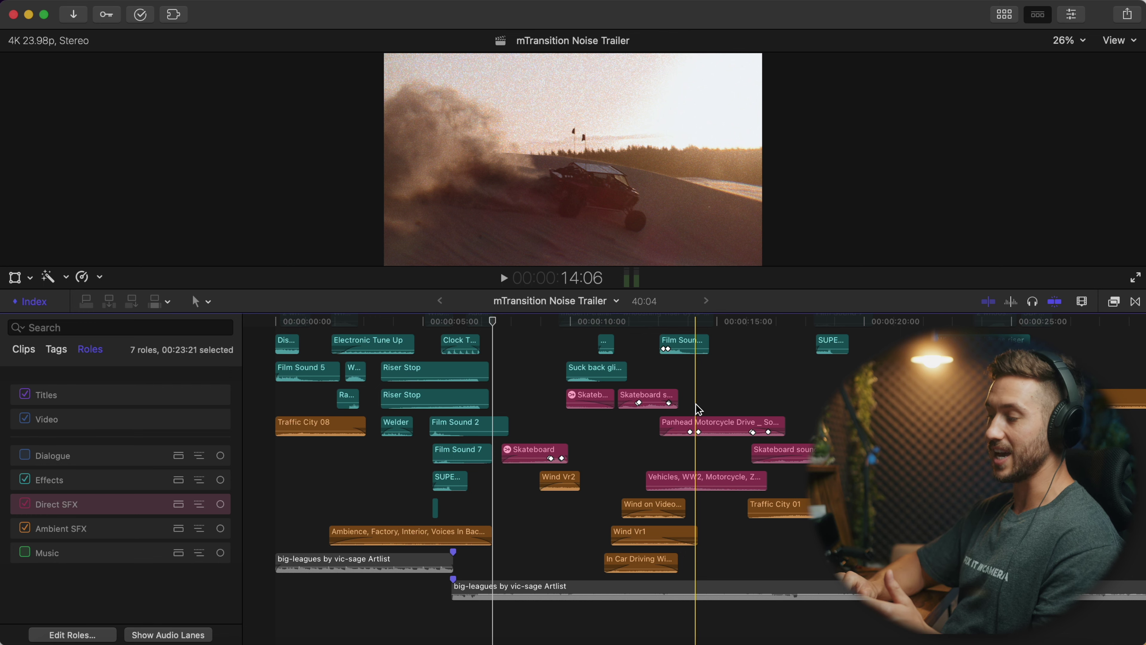
# Step: Try adding an audio role named "jhfwjhef" to the library from the Panhead Motorcycle clip, and discard it
pyautogui.click(719, 429)
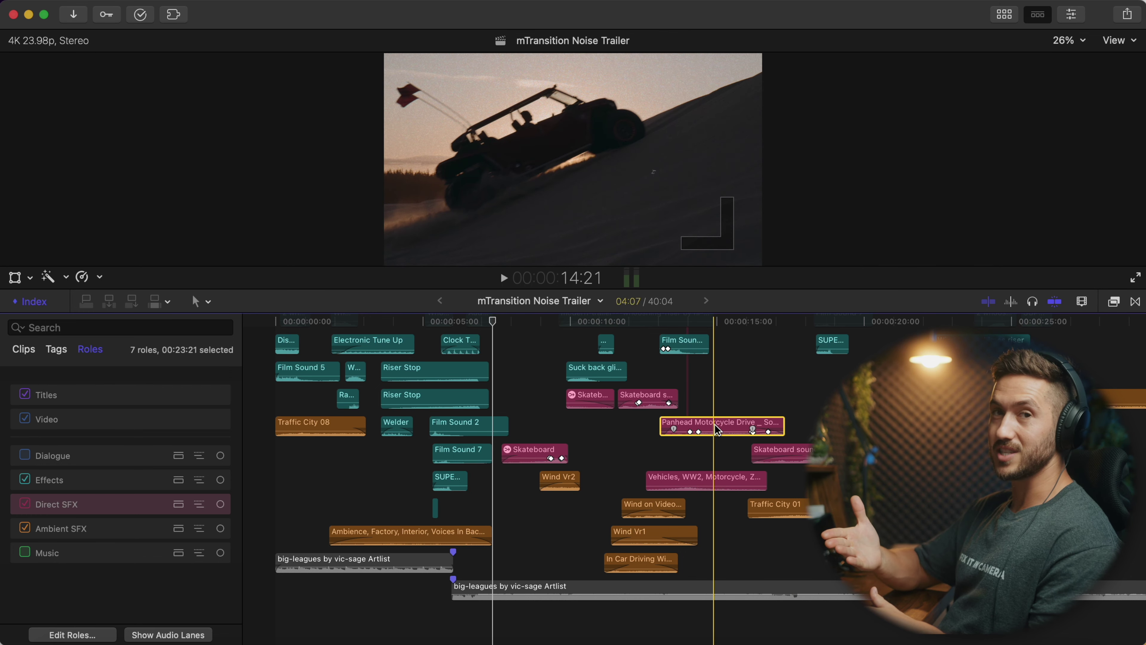
pyautogui.rightClick(718, 429)
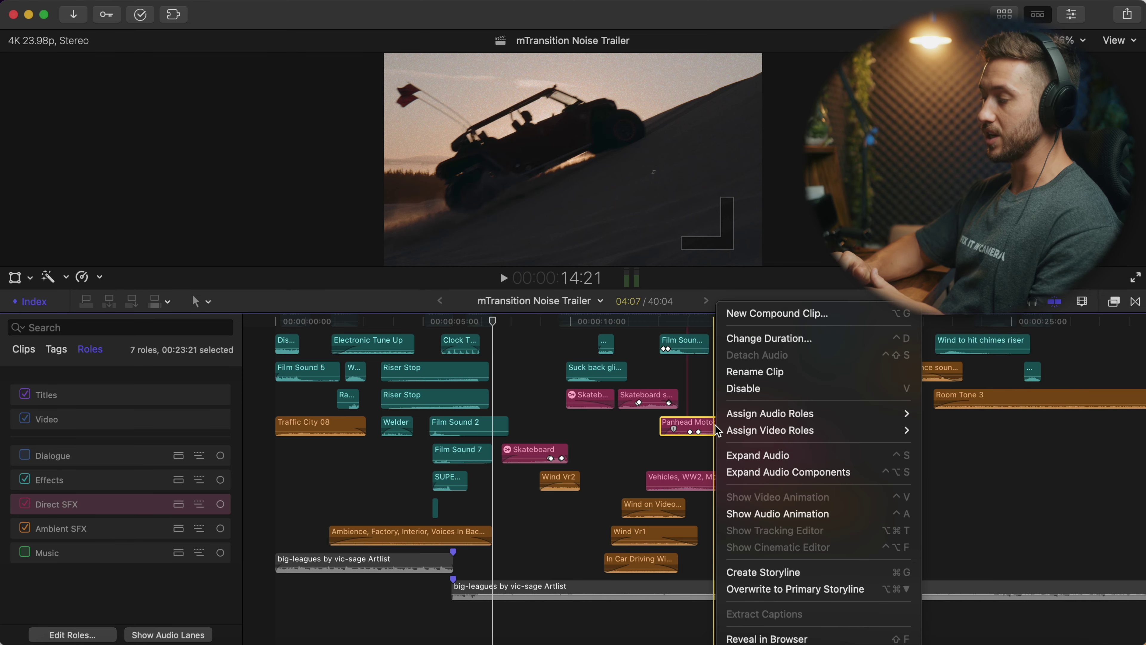
pyautogui.moveTo(767, 414)
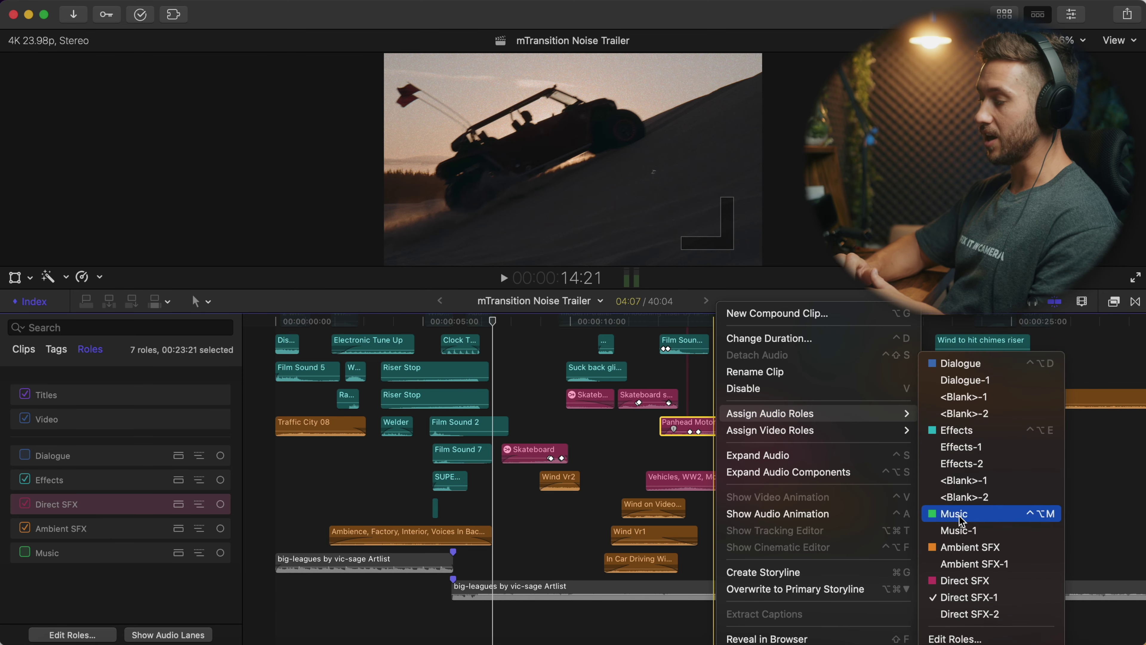
pyautogui.click(956, 639)
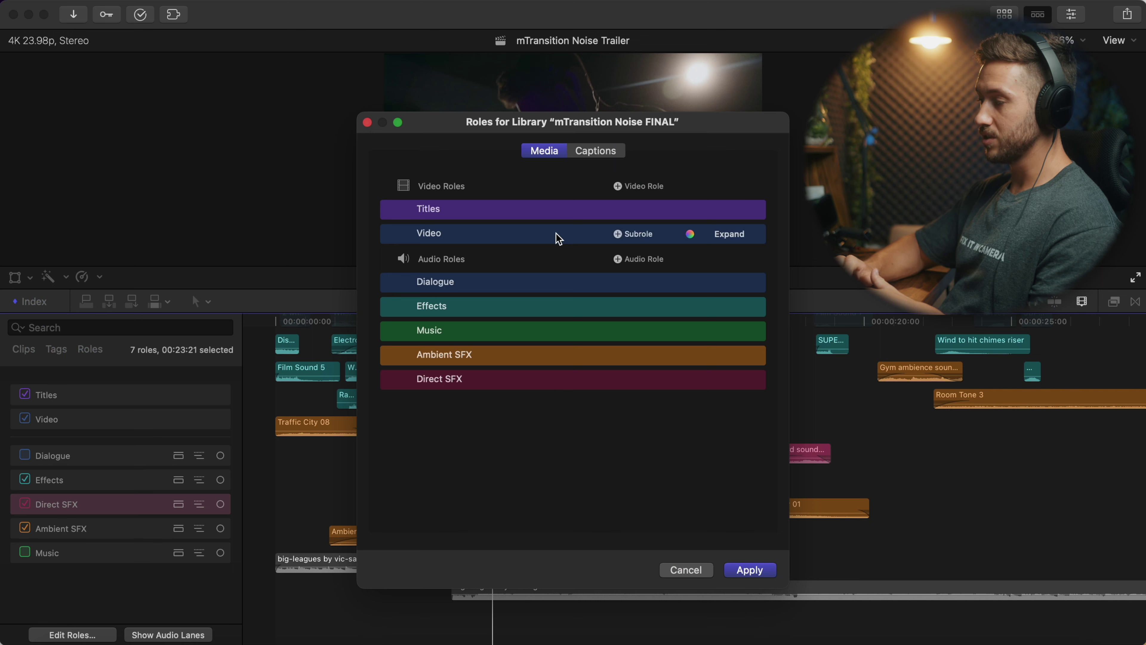
pyautogui.click(618, 259)
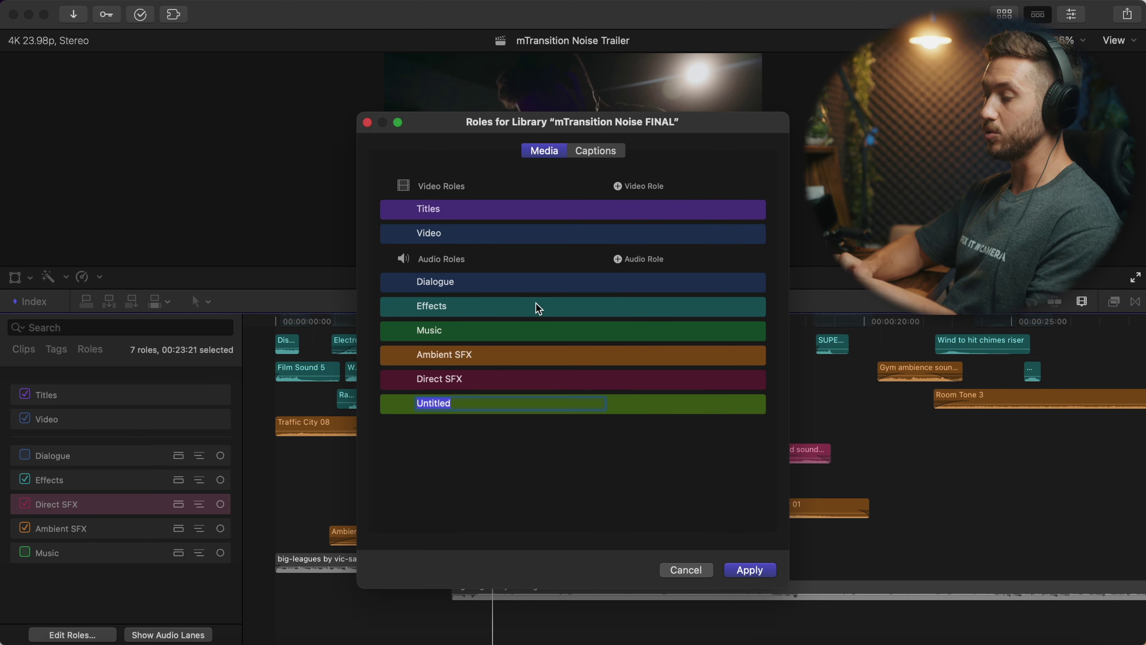
pyautogui.write('jhfwjhef')
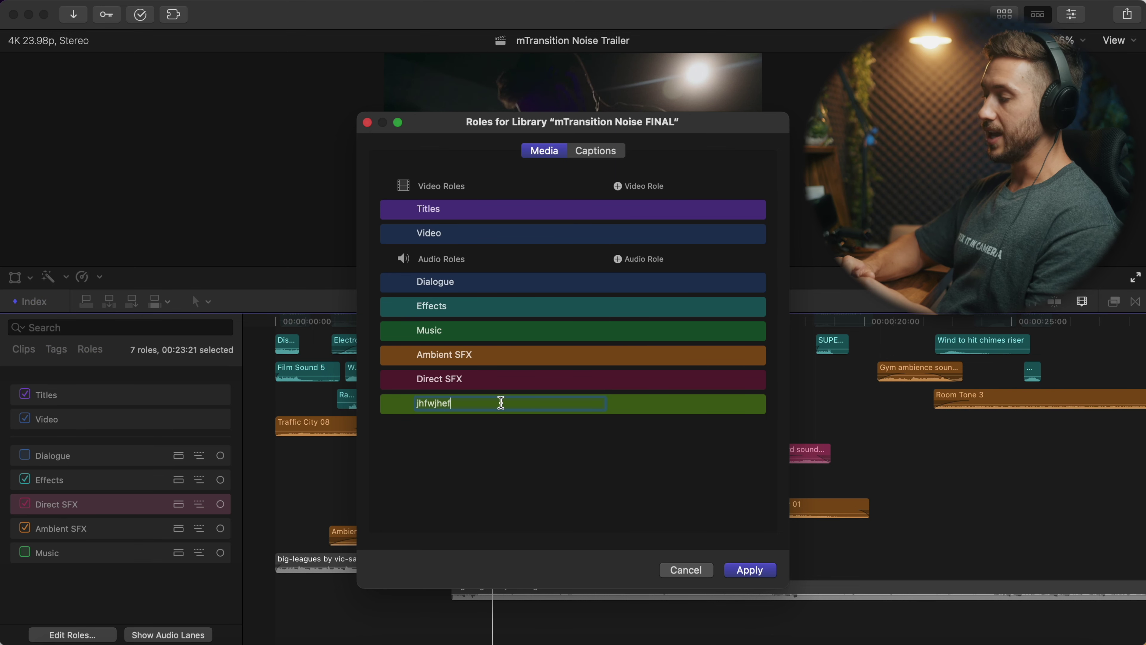
pyautogui.click(679, 570)
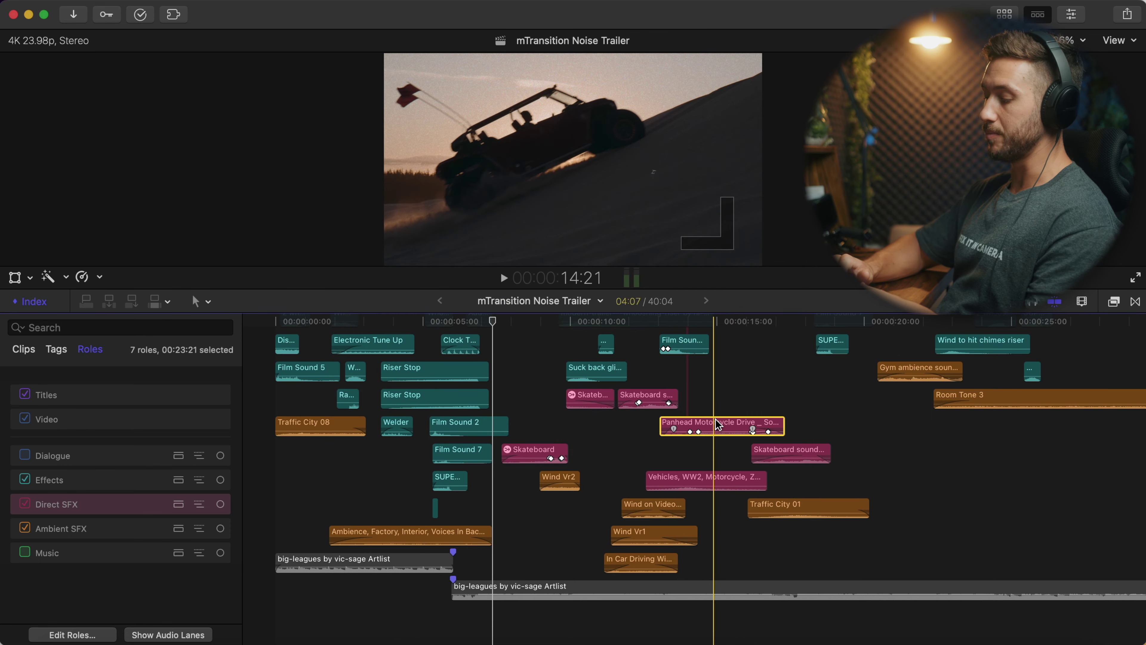
# Step: Review the audio roles that can be assigned to the Panhead Motorcycle clip
pyautogui.rightClick(718, 426)
pyautogui.moveTo(801, 419)
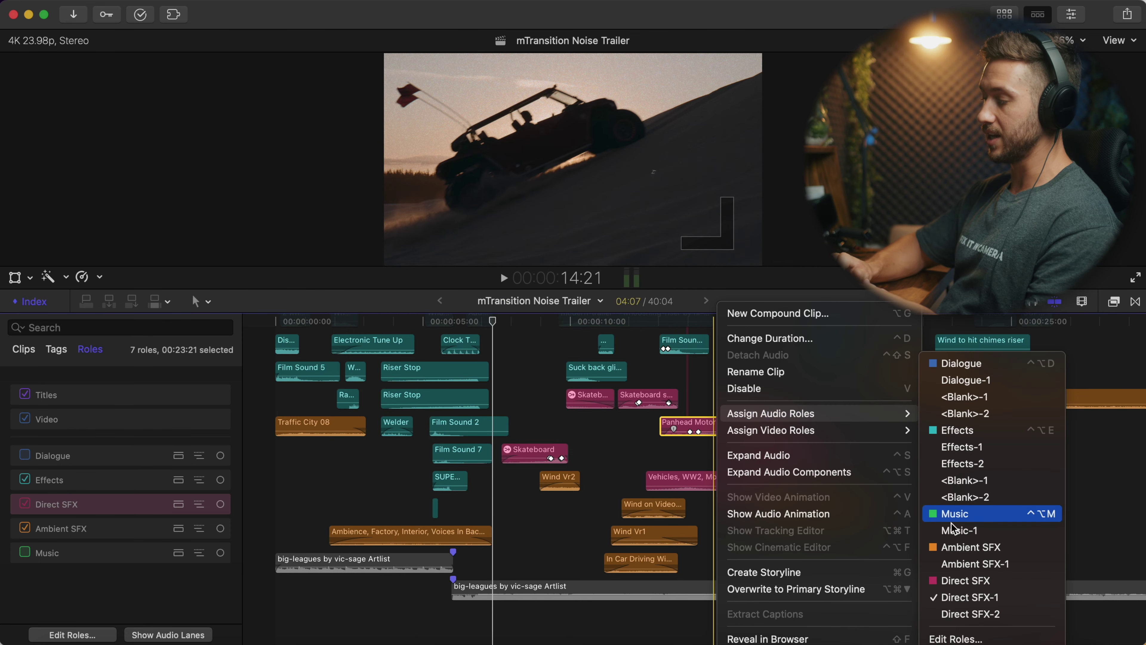
pyautogui.click(614, 463)
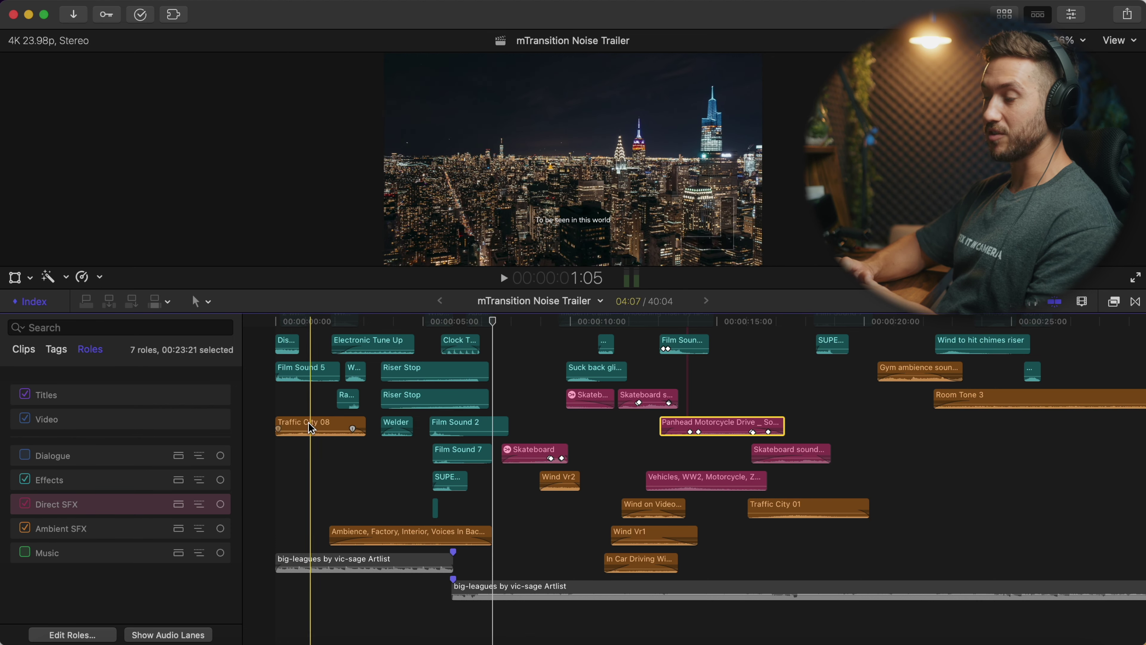
# Step: Play the trailer from the start with the music muted, enlarging the viewer and following the sound effects along the timeline
pyautogui.moveTo(327, 426); pyautogui.dragTo(326, 422)
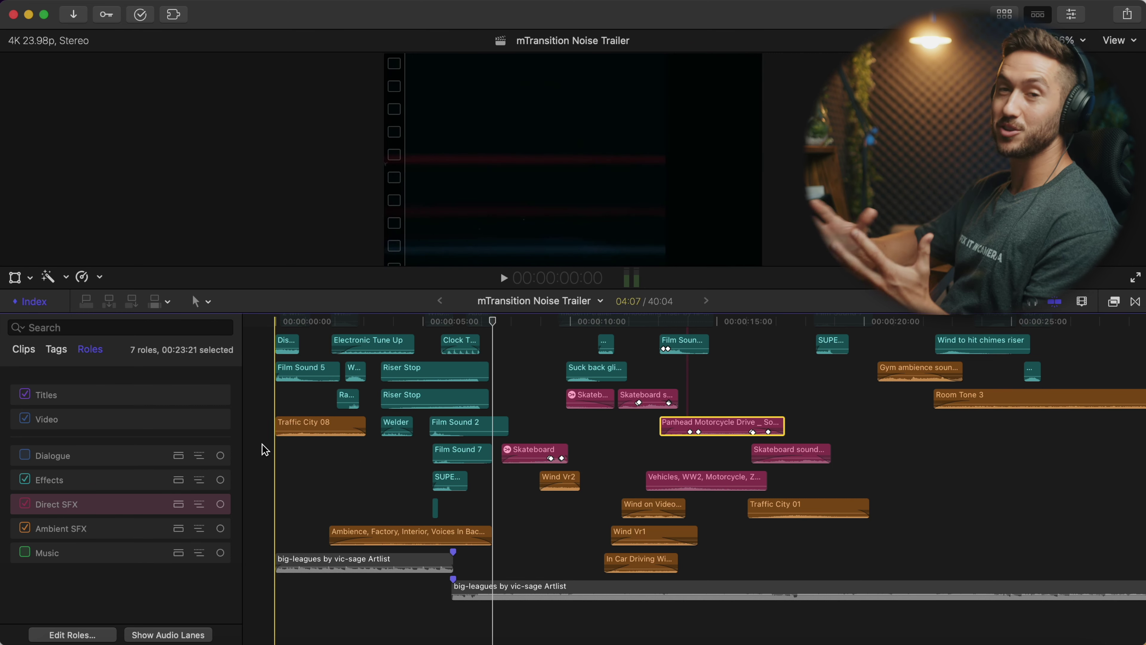
pyautogui.press('space')
pyautogui.press('space')
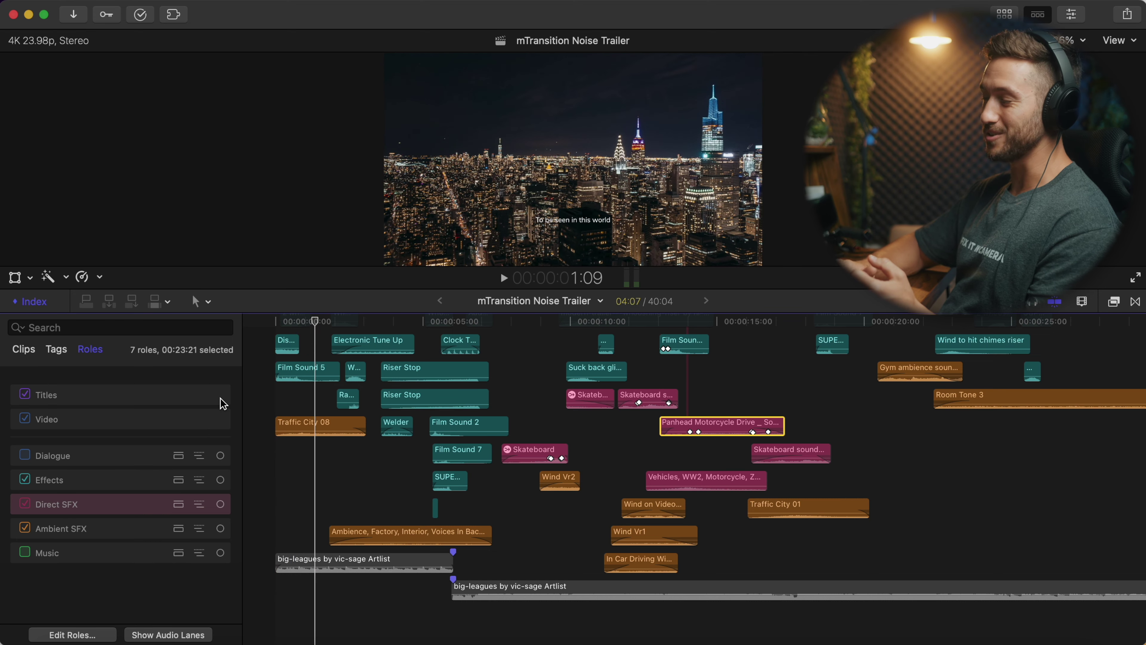
pyautogui.press('space')
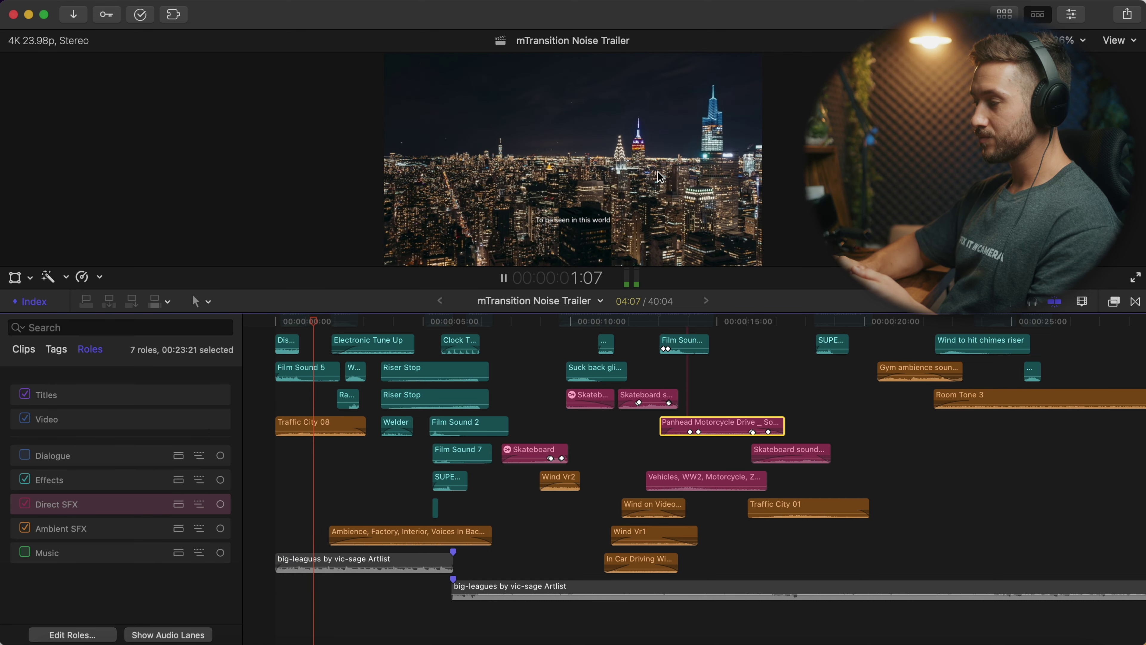
pyautogui.moveTo(660, 289); pyautogui.dragTo(666, 365)
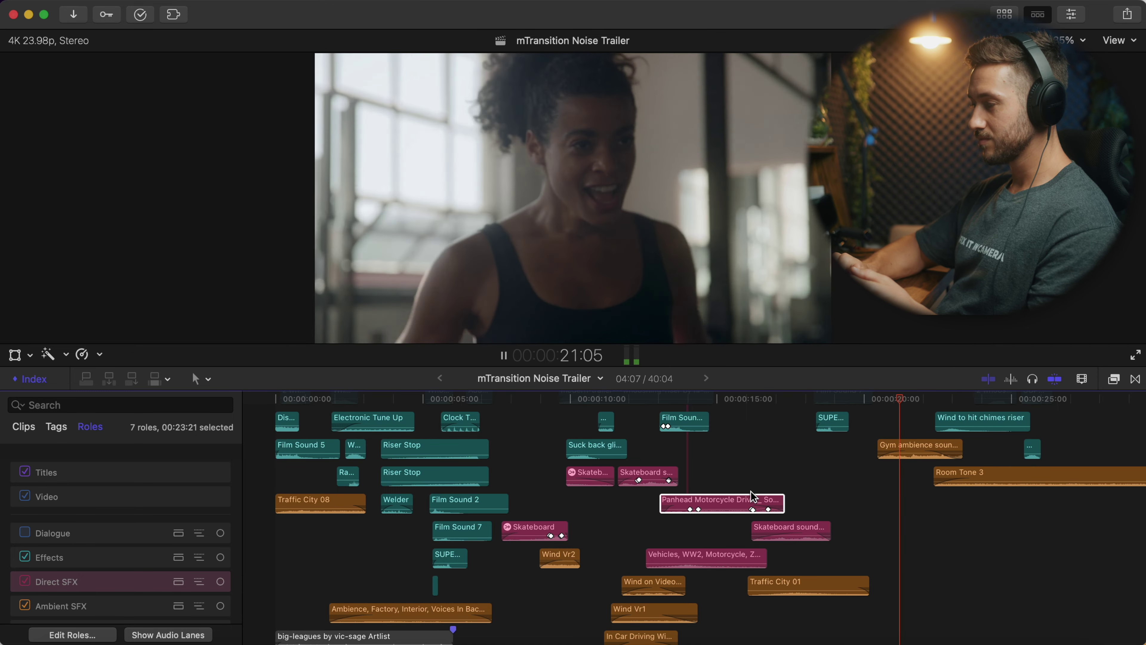
pyautogui.hscroll(15, 753, 497)
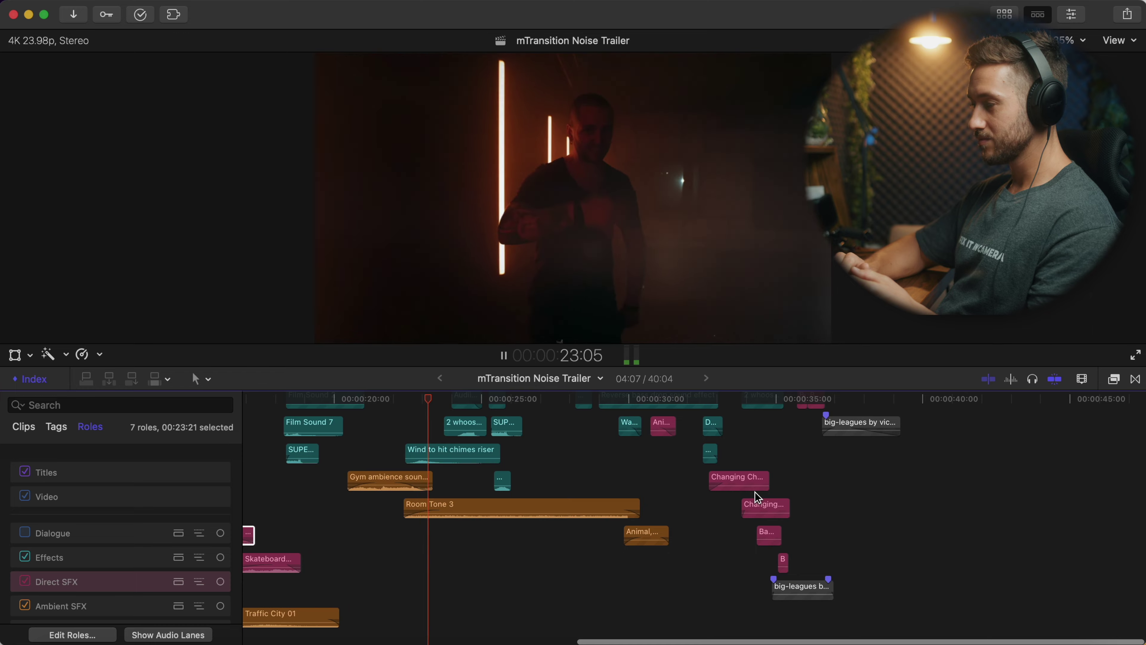
pyautogui.scroll(5, 757, 497)
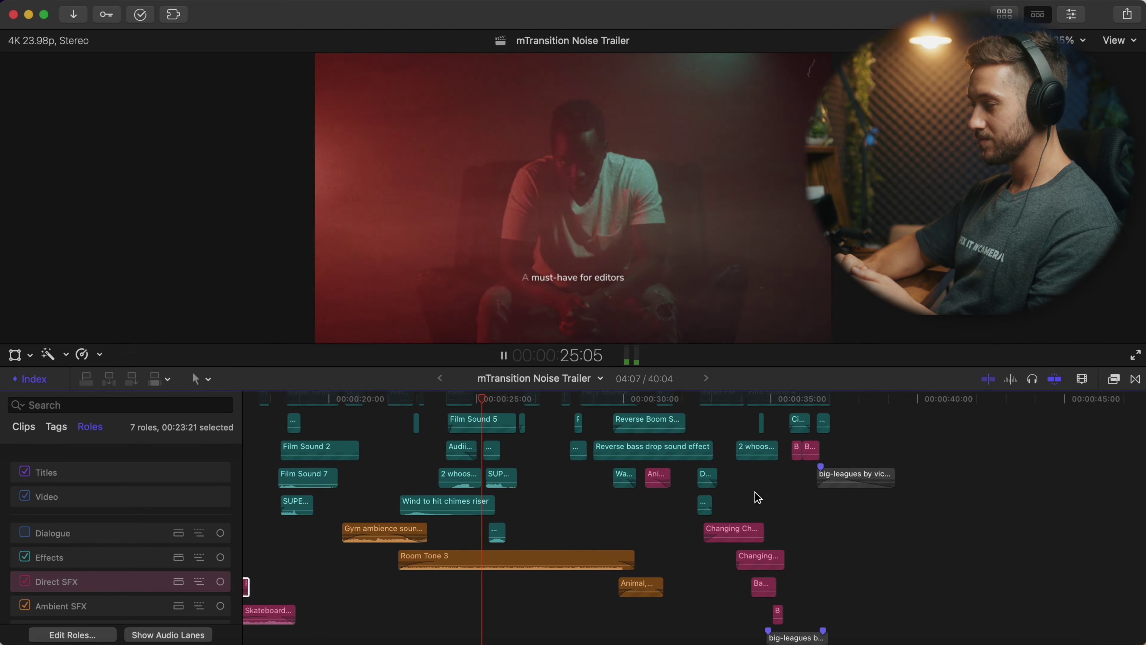
pyautogui.scroll(2, 758, 497)
pyautogui.scroll(2, 757, 496)
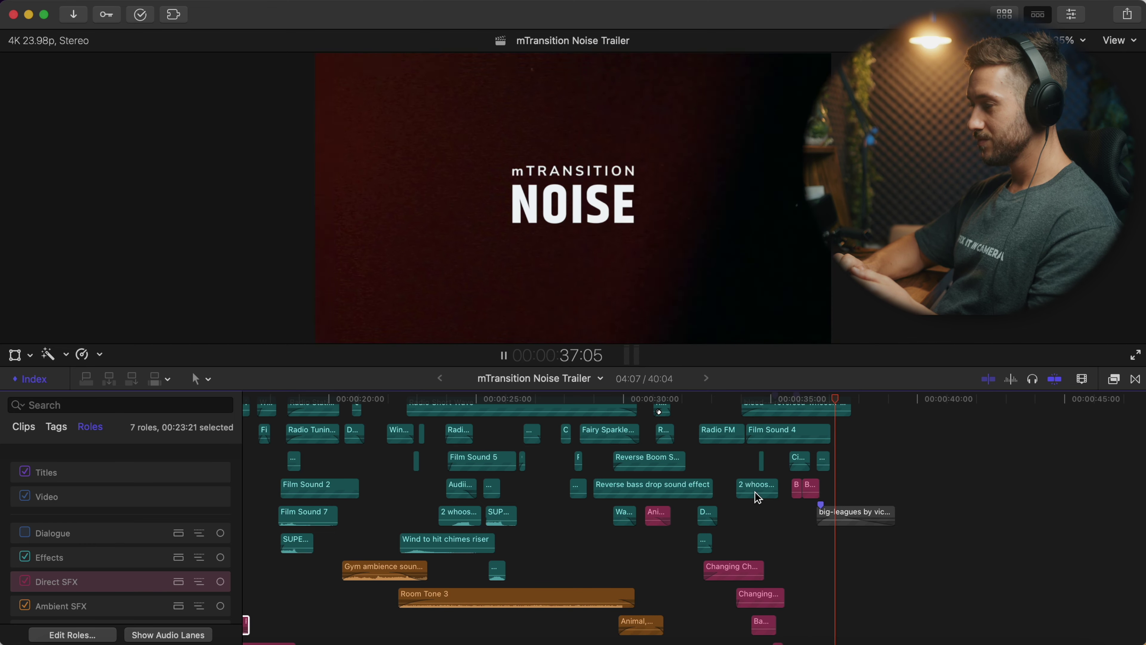
pyautogui.click(494, 485)
pyautogui.hscroll(-10, 493, 485)
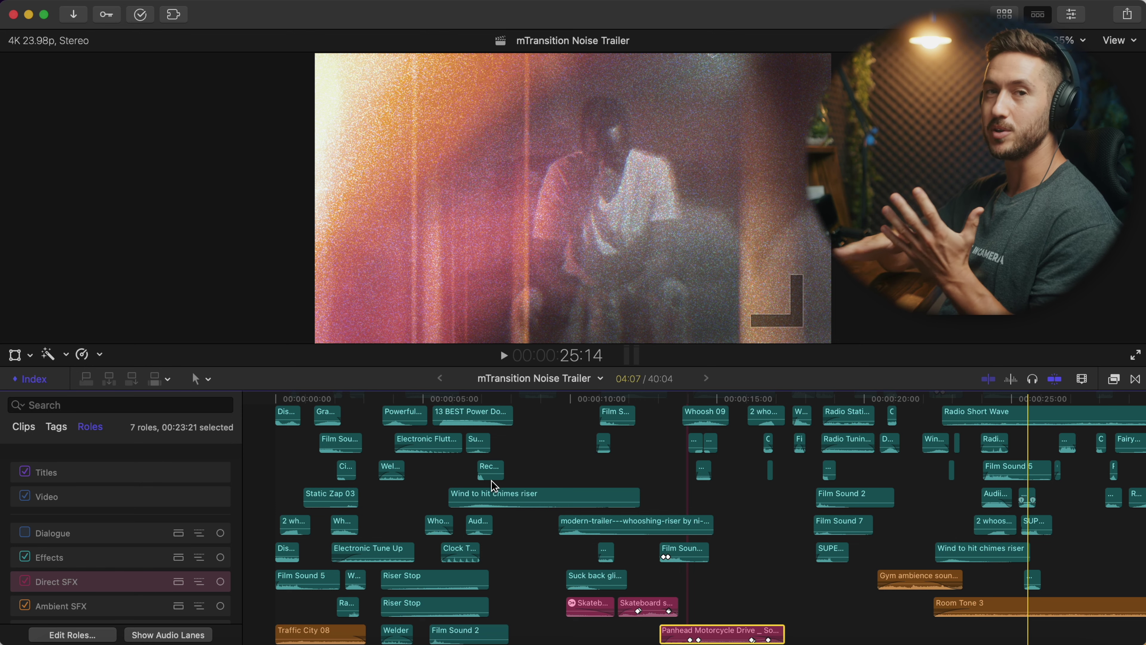
# Step: Examine the layered sound effect clips at the beginning of the timeline against the video clips and transitions
pyautogui.click(274, 532)
pyautogui.press('super+equal')
pyautogui.press('super+equal')
pyautogui.press('super+equal')
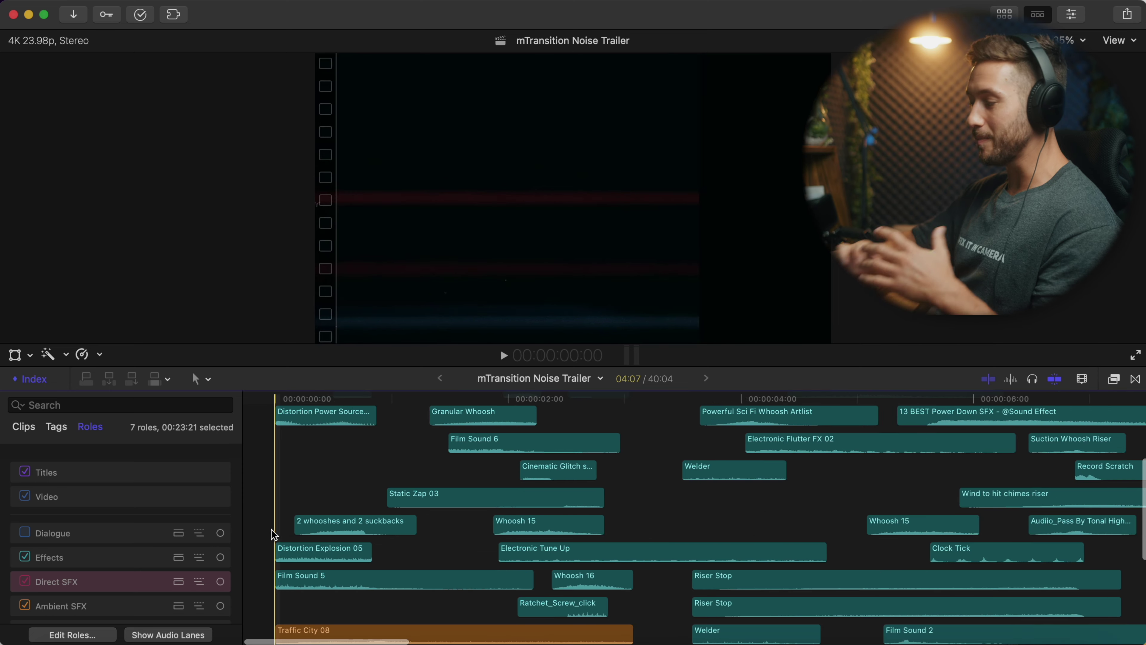
pyautogui.press('super+equal')
pyautogui.scroll(-2, 296, 575)
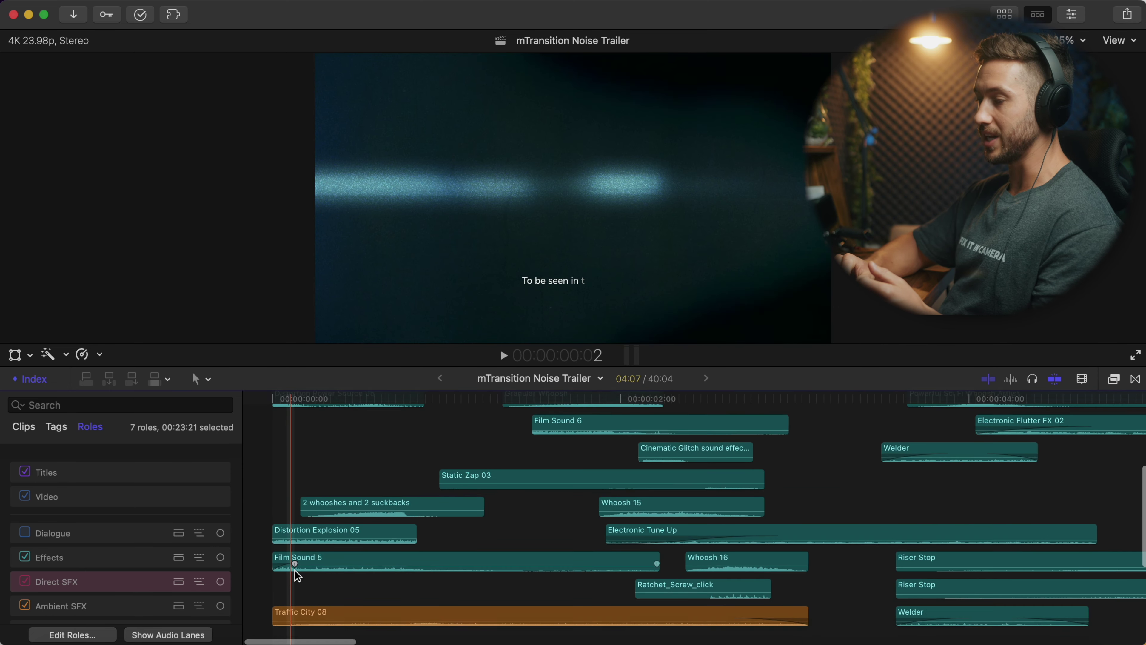
pyautogui.scroll(-4, 298, 576)
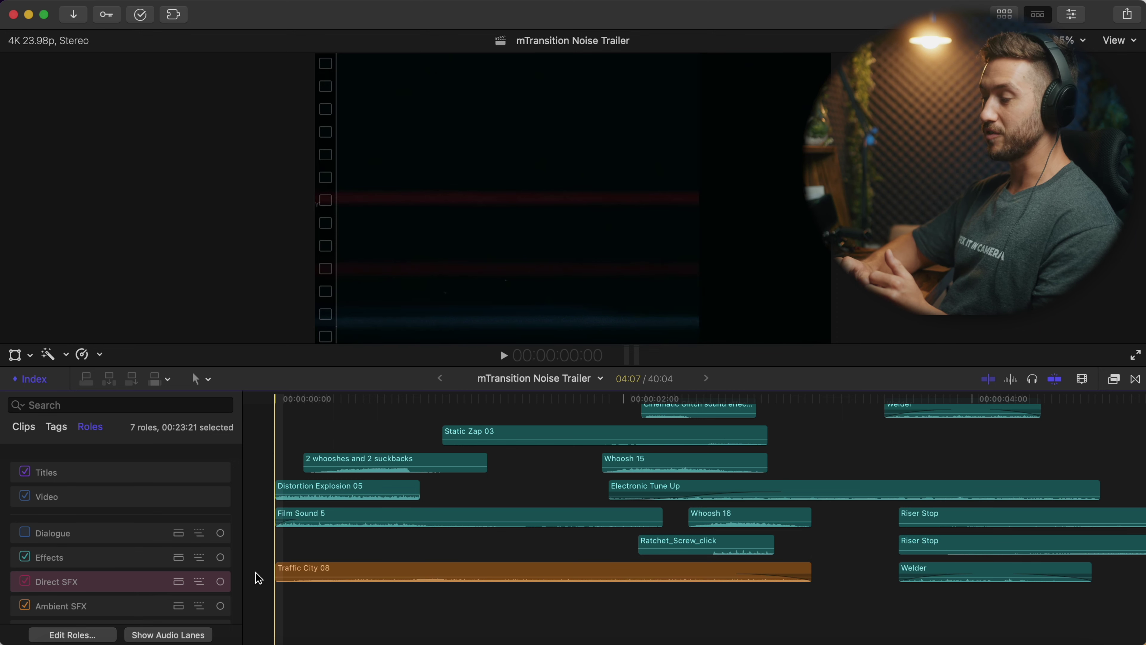
pyautogui.scroll(-5, 347, 555)
pyautogui.scroll(8, 347, 554)
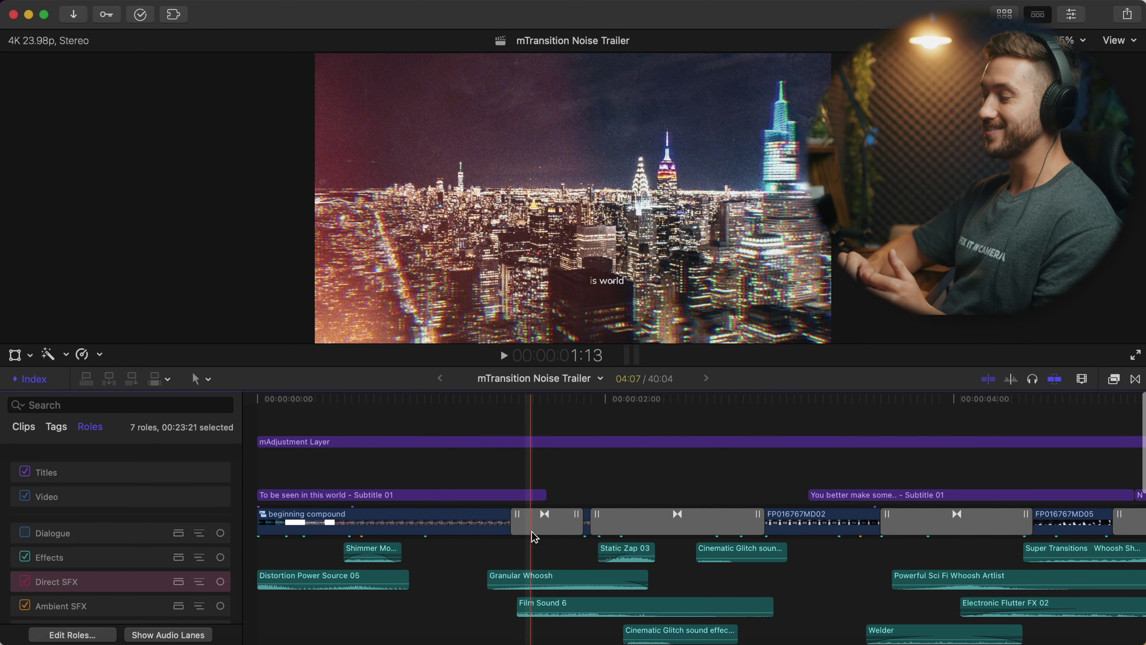
pyautogui.scroll(-7, 534, 538)
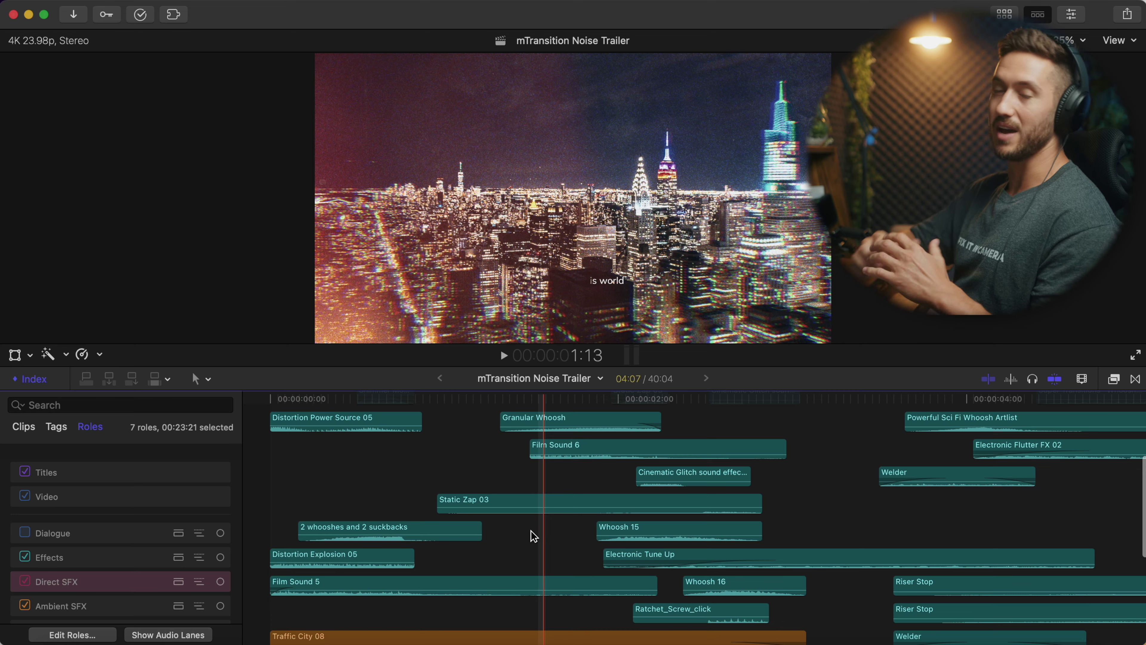
# Step: Disable the Wipe 03, Whoosh 09, two Cinematic Glitch and Water, Waves, Ocean clips around 14:00, and play that transition
pyautogui.scroll(-3, 534, 537)
pyautogui.scroll(4, 534, 537)
pyautogui.hscroll(2, 534, 537)
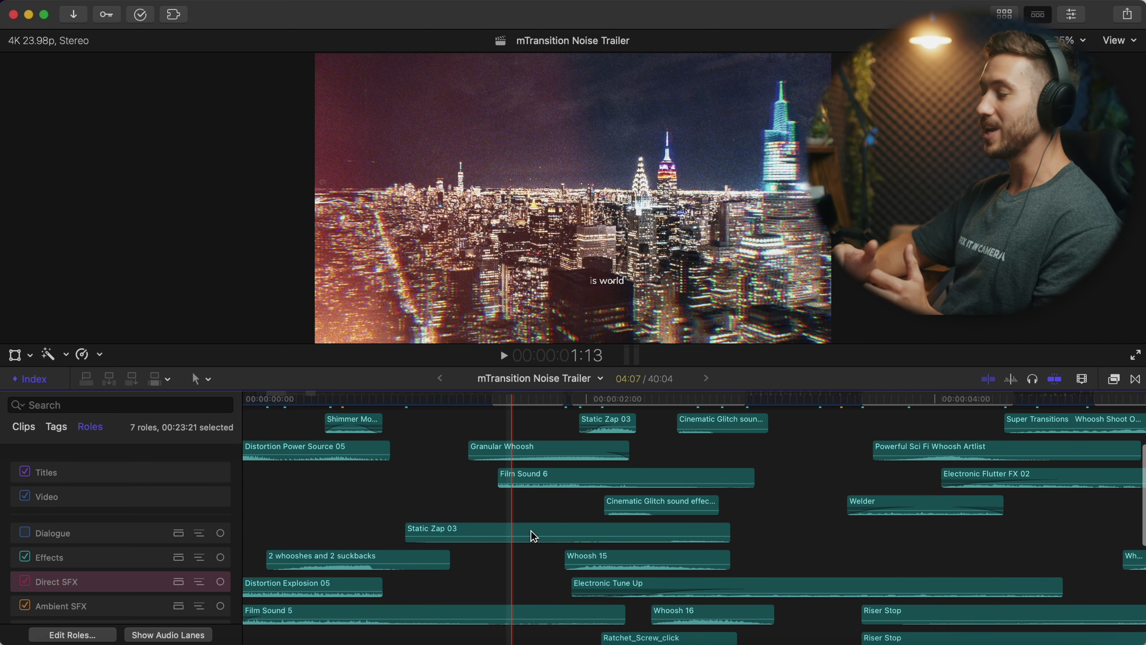
pyautogui.hscroll(10, 534, 536)
pyautogui.scroll(5, 541, 496)
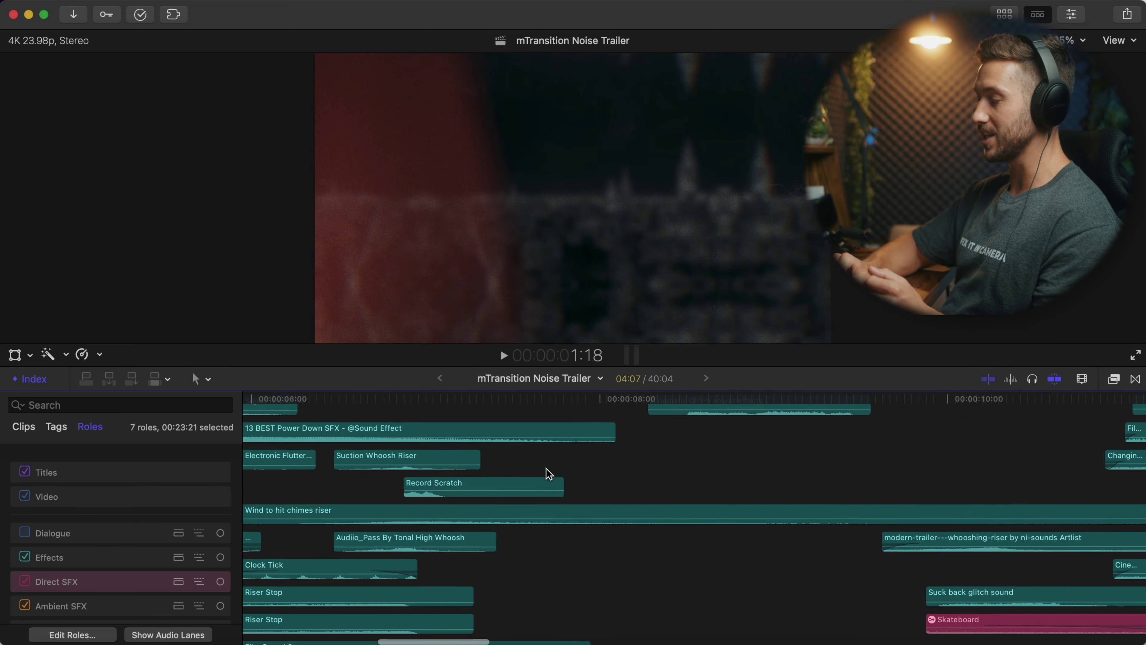
pyautogui.hscroll(15, 549, 472)
pyautogui.scroll(-3, 548, 473)
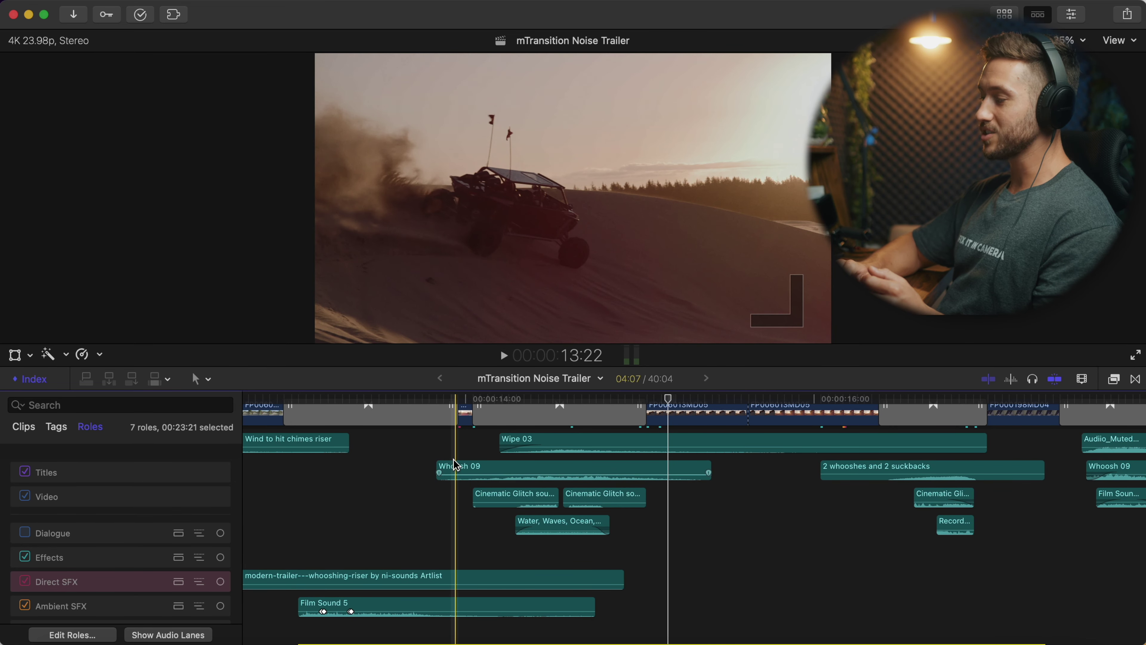
pyautogui.moveTo(655, 546); pyautogui.dragTo(469, 429)
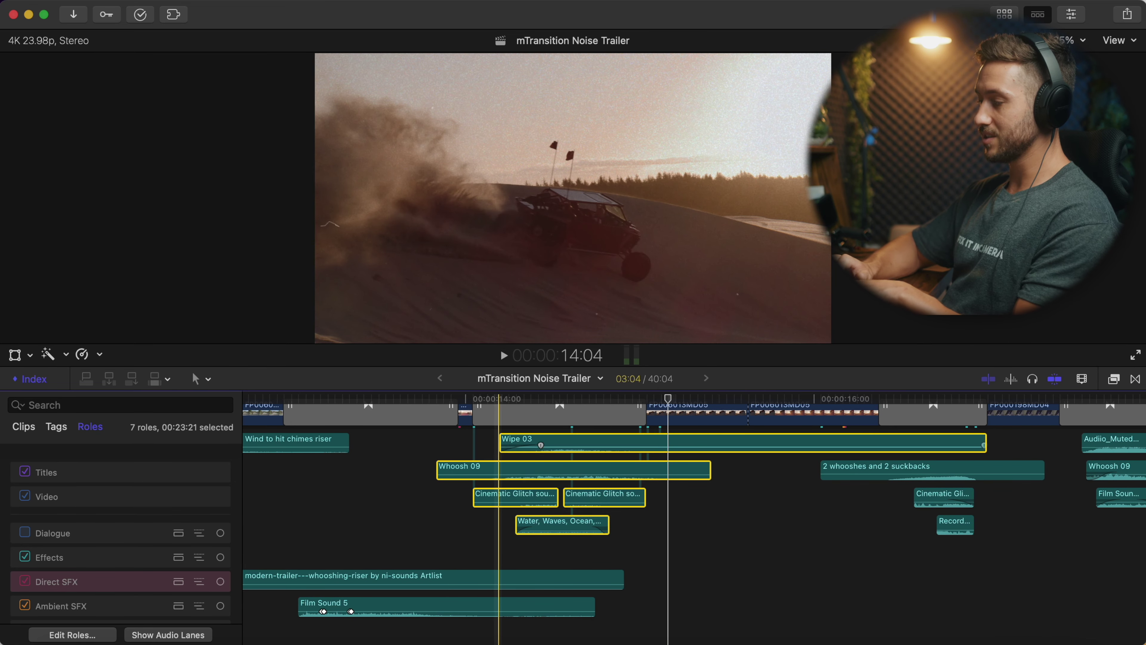
pyautogui.press('v')
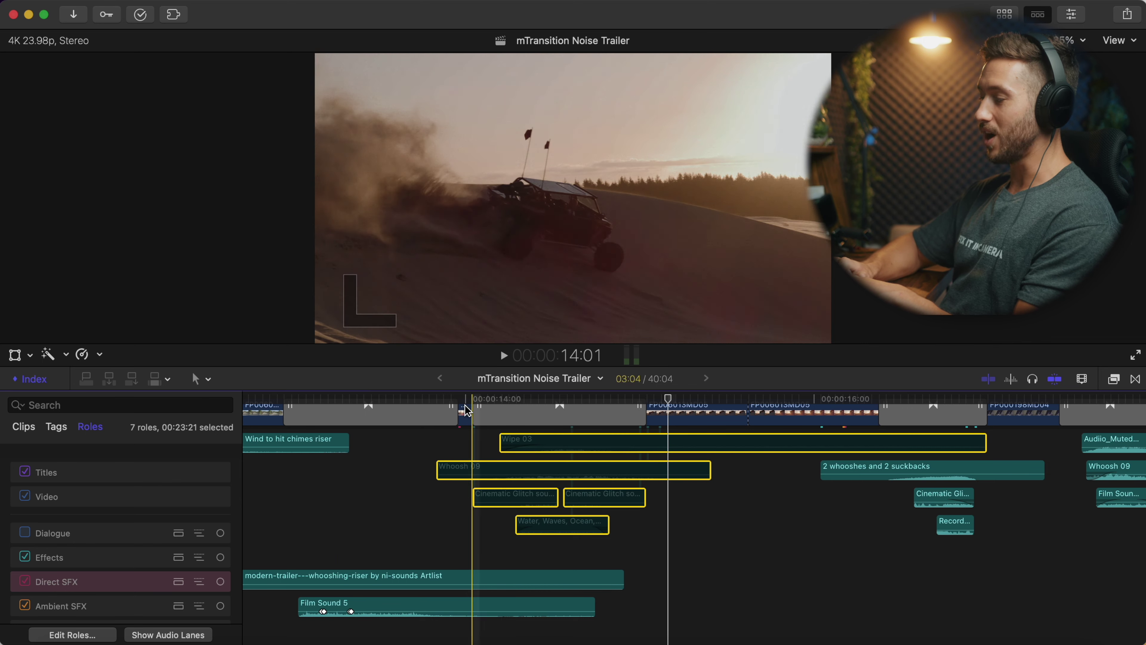
pyautogui.press('space')
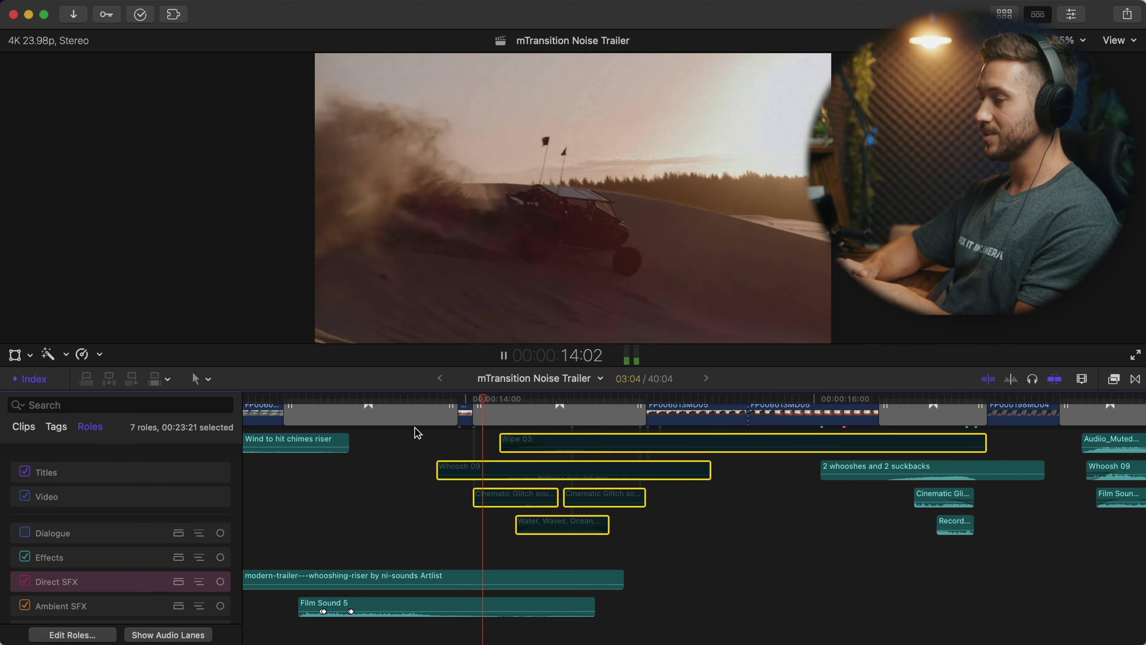
pyautogui.press('space')
# Step: Also disable the modern-trailer whooshing riser and Film Sound 5 clips, and replay the dune buggy transition from about 14:00
pyautogui.scroll(-4, 547, 553)
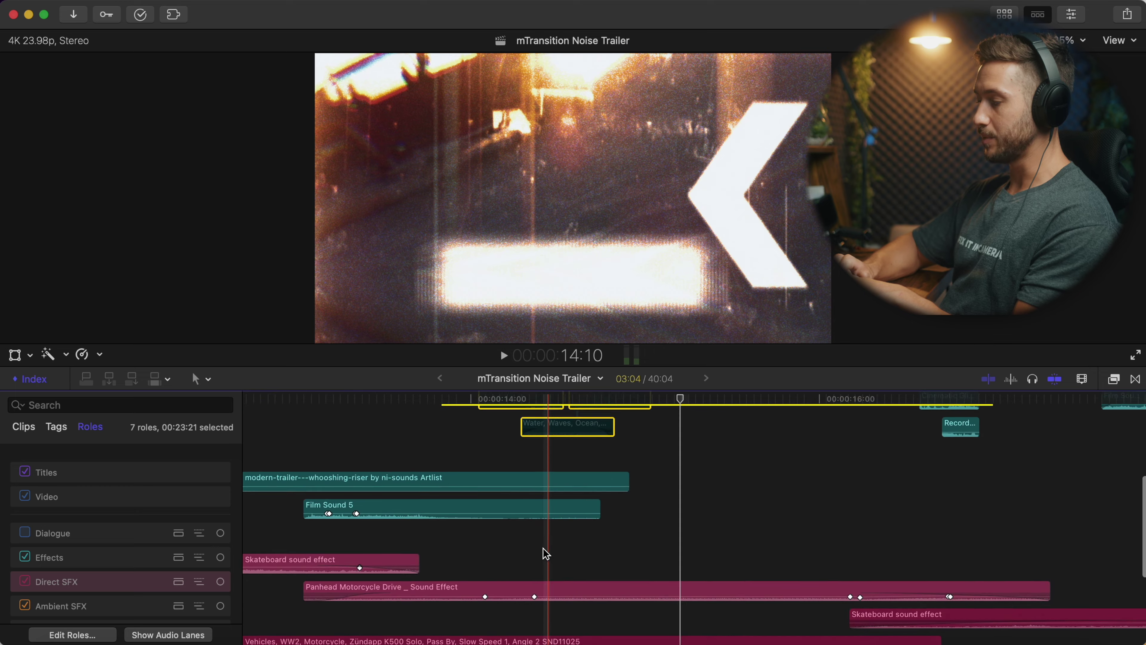
pyautogui.scroll(-5, 644, 469)
pyautogui.scroll(10, 496, 487)
pyautogui.press('space')
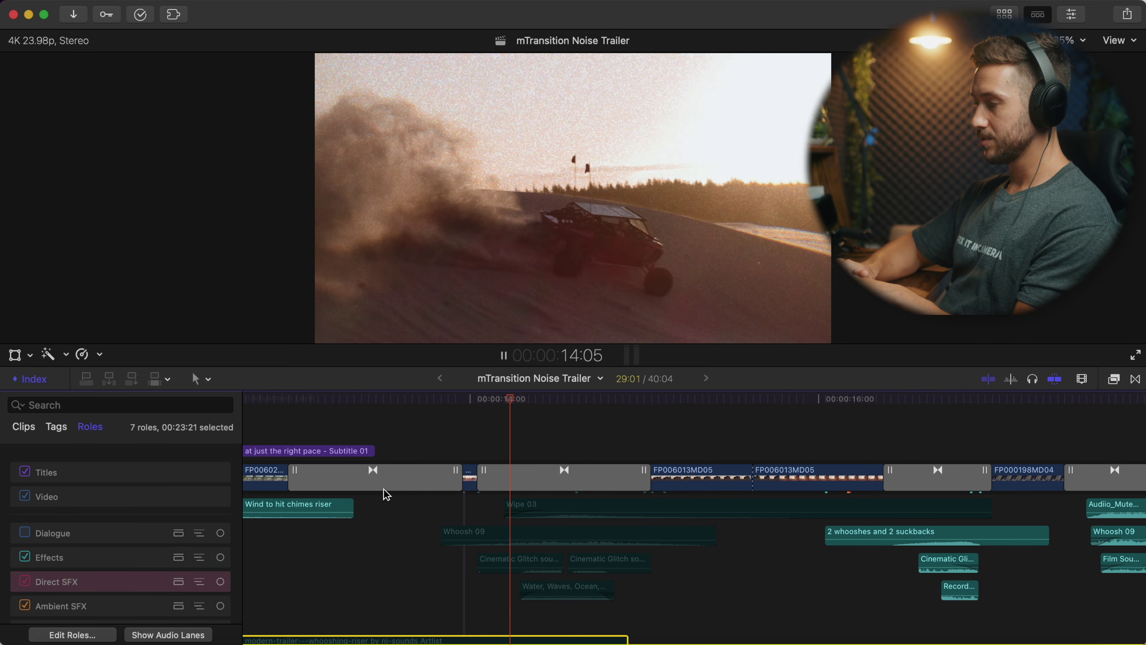
pyautogui.press('space')
pyautogui.press('space')
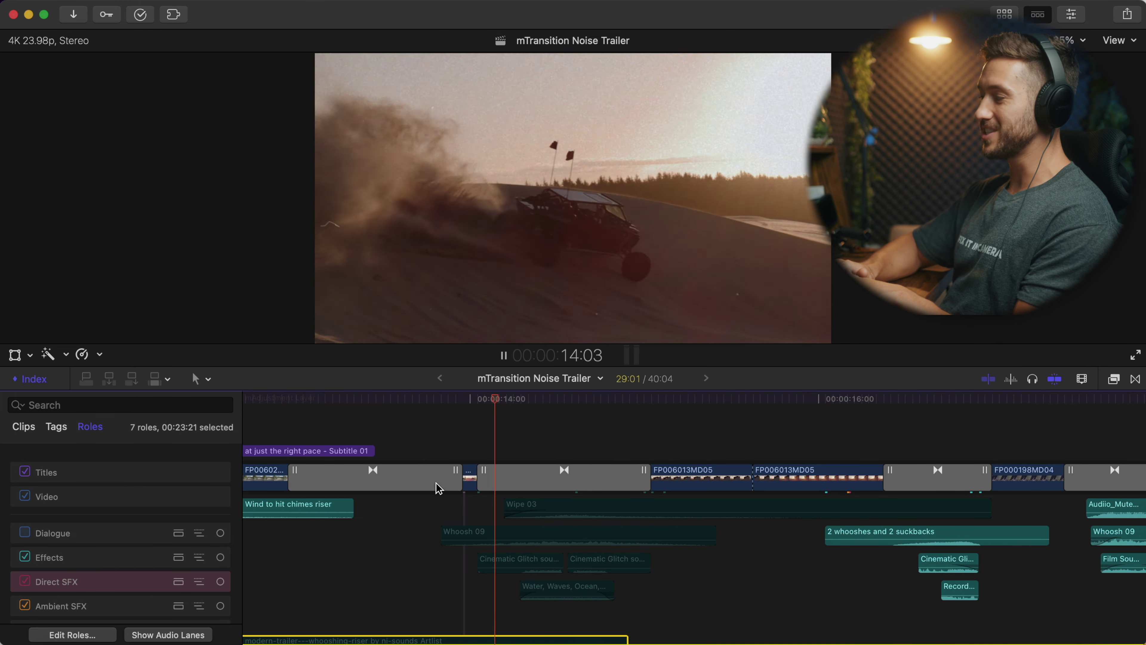
pyautogui.press('space')
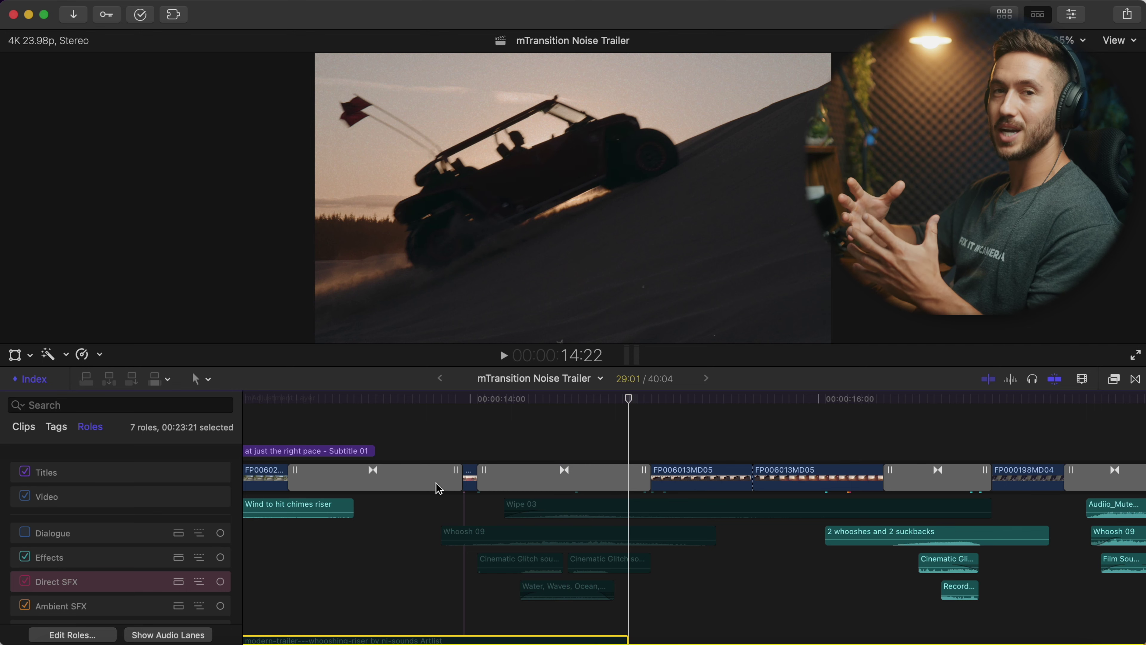
pyautogui.press('space')
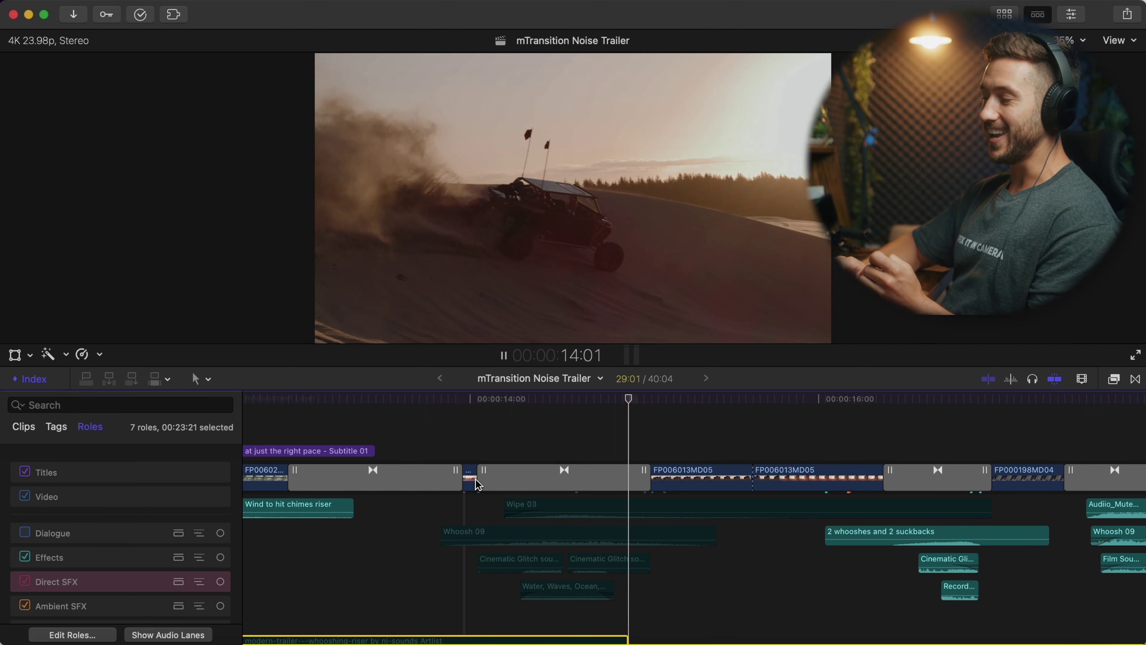
pyautogui.press('space')
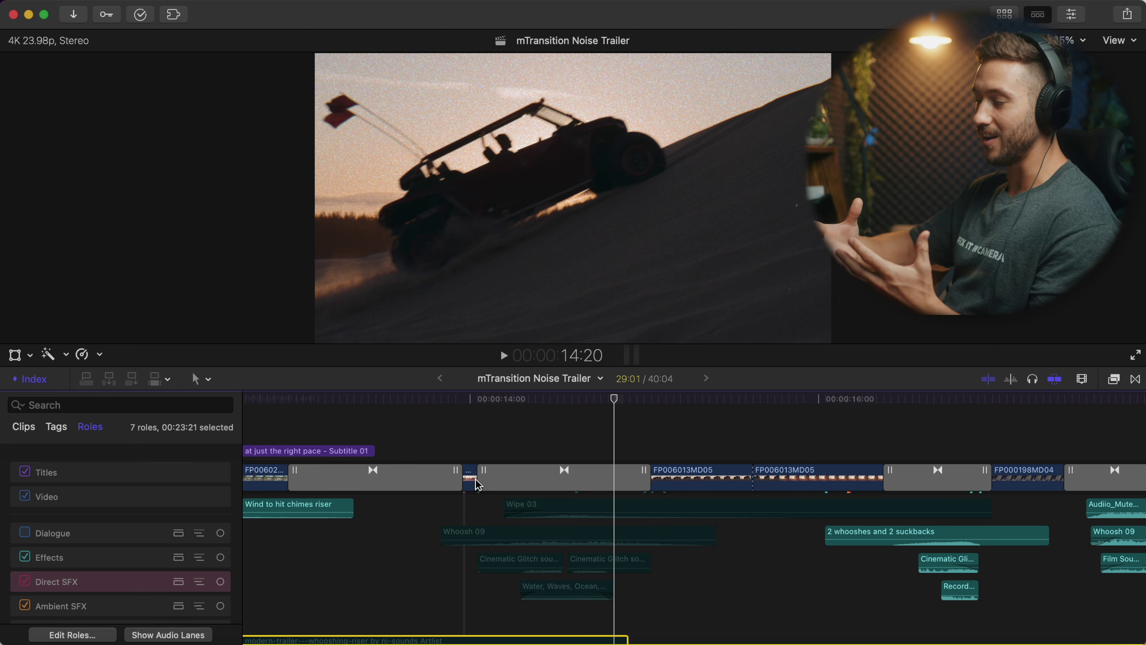
# Step: Re-enable the riser and Film Sound 5 clips, then solo and play the Panhead Motorcycle Drive and Vehicles, WW2, Motorcycle clips
pyautogui.scroll(-3, 477, 484)
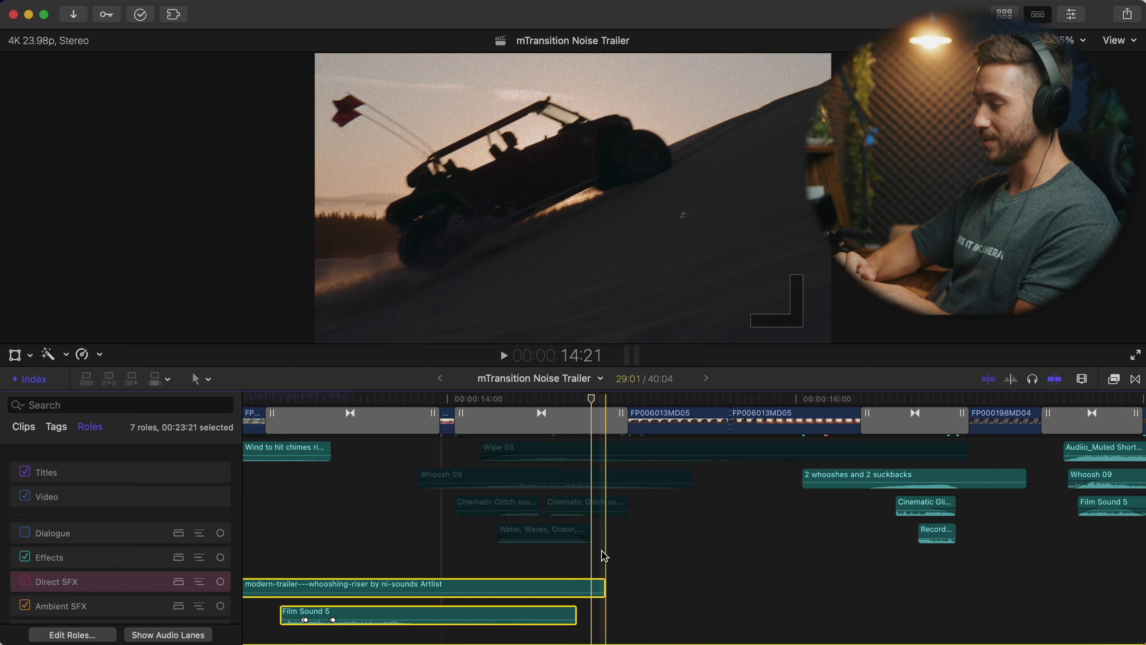
pyautogui.scroll(-10, 604, 557)
pyautogui.click(550, 494)
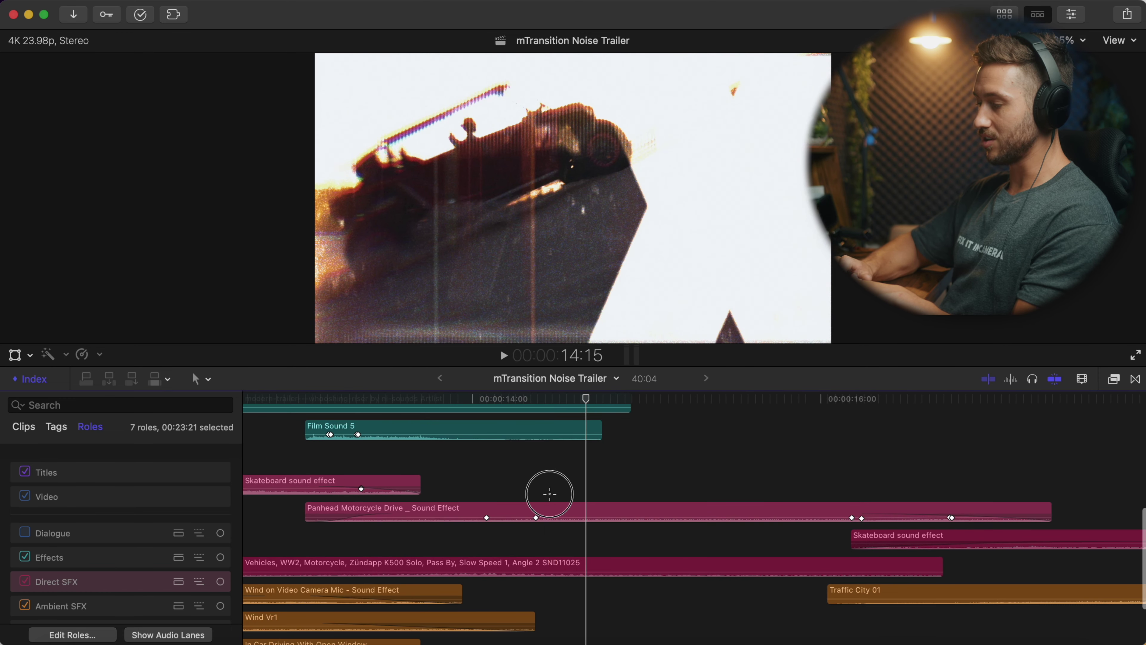
pyautogui.moveTo(549, 494); pyautogui.dragTo(544, 571)
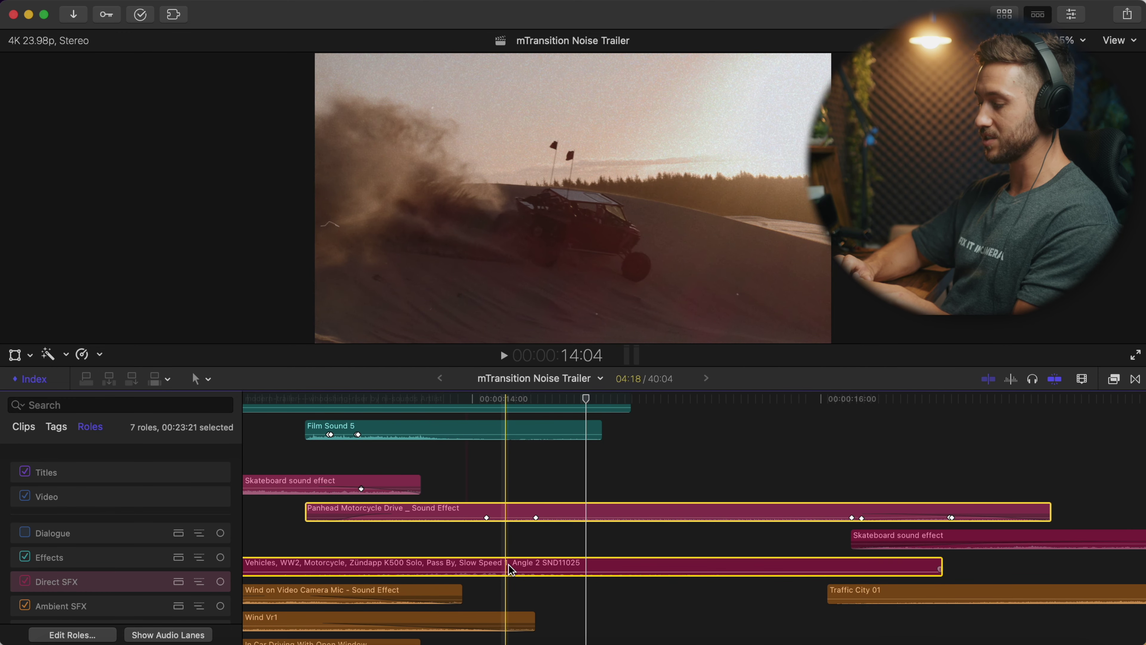
pyautogui.press('space')
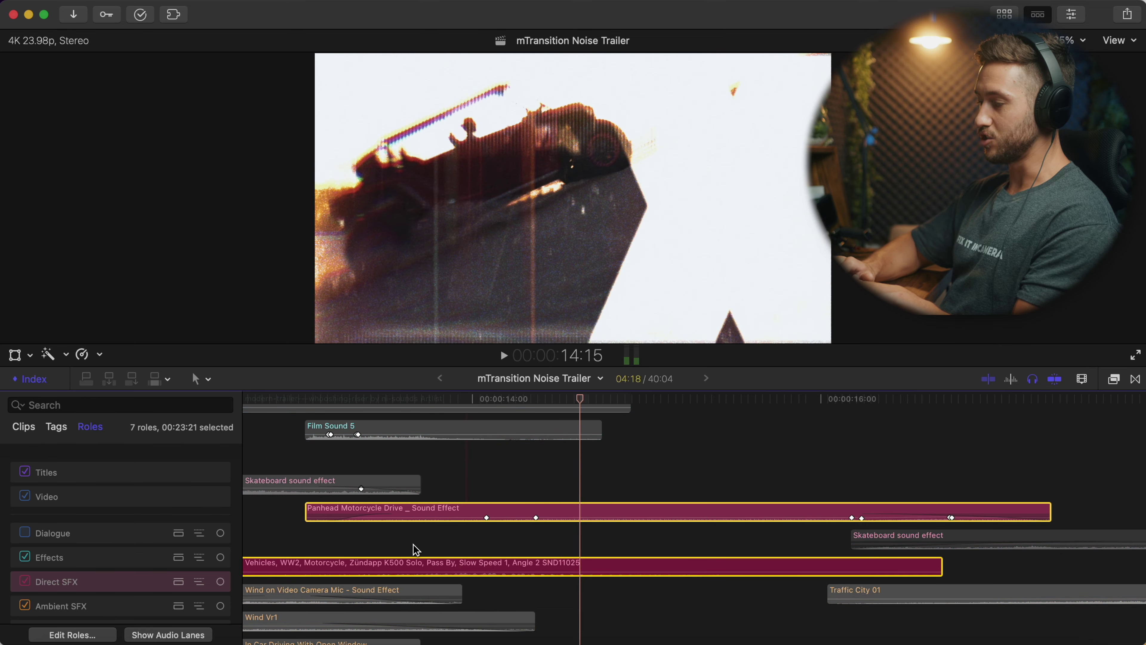
# Step: Disable the two motorcycle sound clips and re-enable the wipe, whoosh, glitch and water clips around 14:00
pyautogui.scroll(9, 415, 548)
pyautogui.scroll(-4, 415, 548)
pyautogui.click(557, 555)
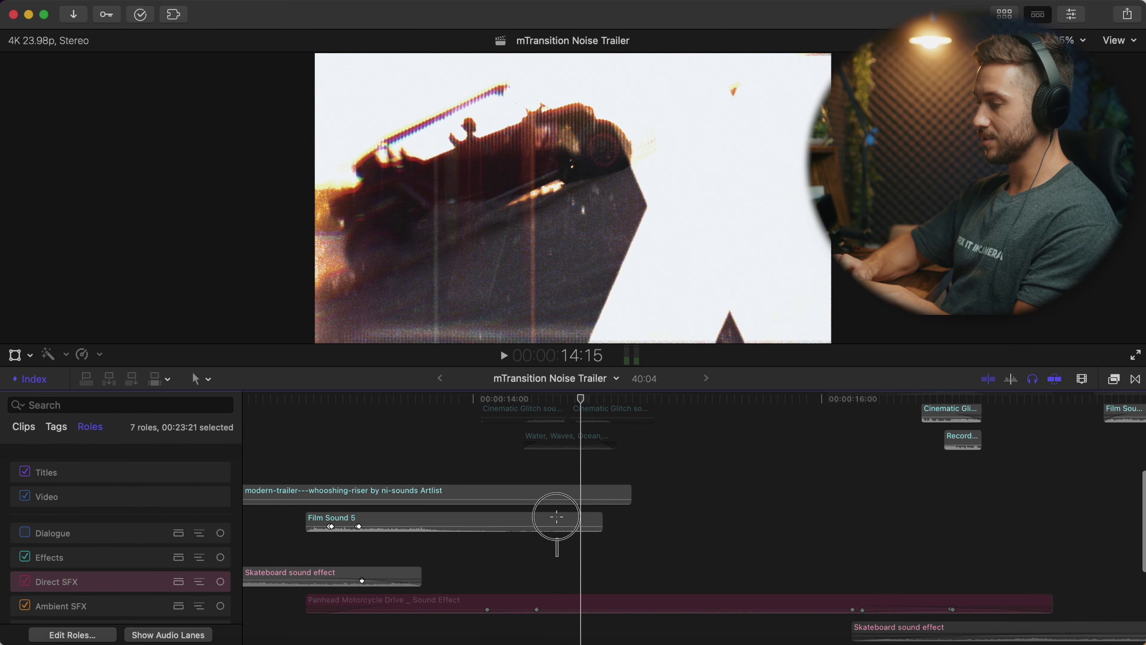
pyautogui.scroll(4, 556, 555)
pyautogui.moveTo(639, 583); pyautogui.dragTo(449, 491)
# Step: Play the skateboarder transition from about 9:15 and examine the sound effects layered beneath it
pyautogui.press('space')
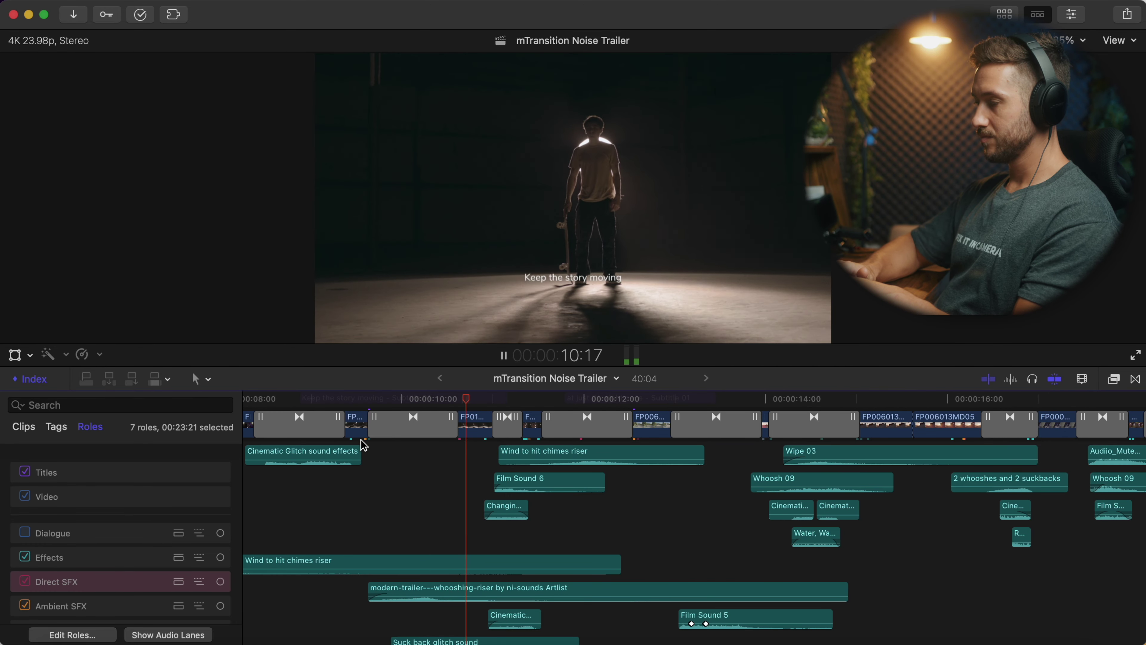
pyautogui.press('space')
pyautogui.hscroll(-2, 406, 445)
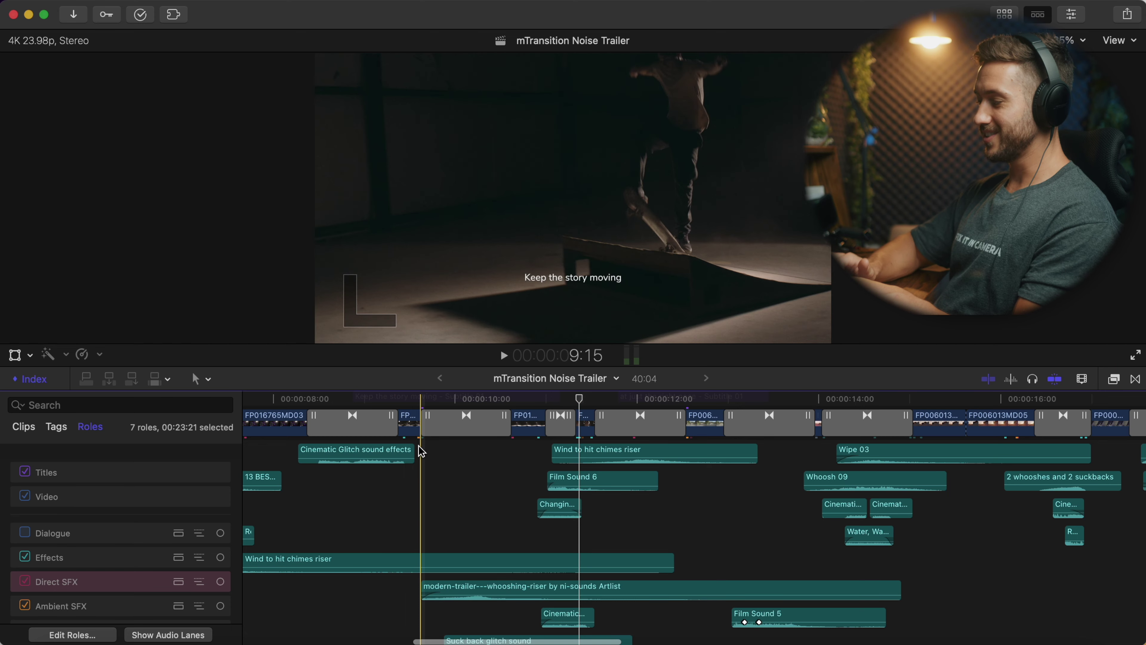
pyautogui.press('space')
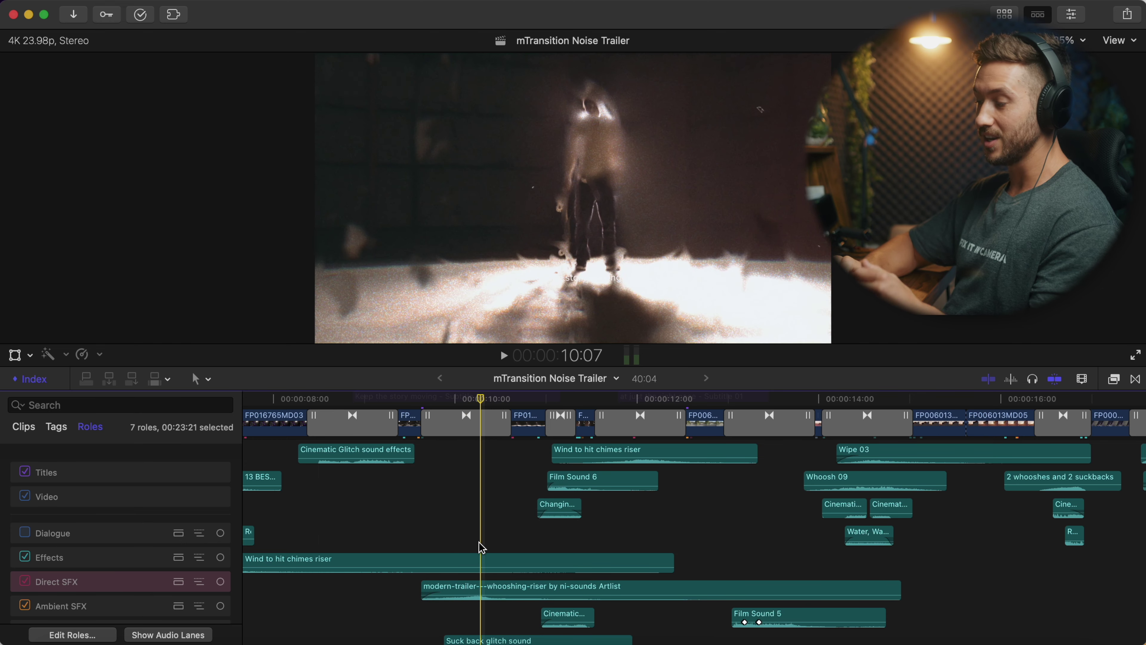
pyautogui.scroll(-3, 472, 586)
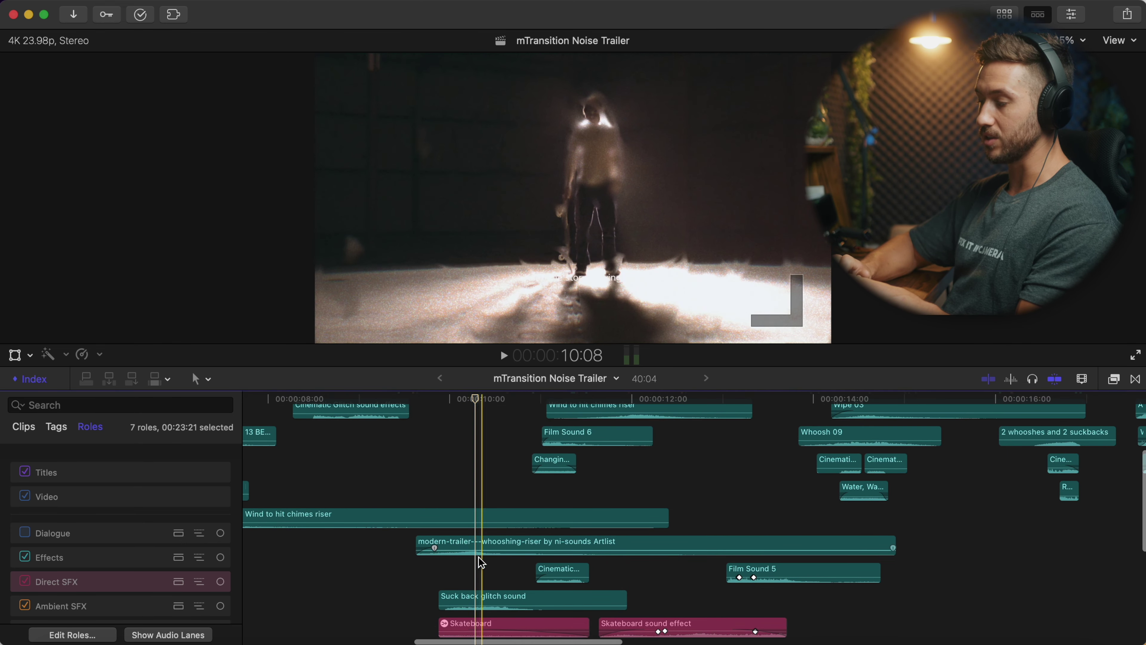
pyautogui.scroll(1, 457, 550)
pyautogui.press('space')
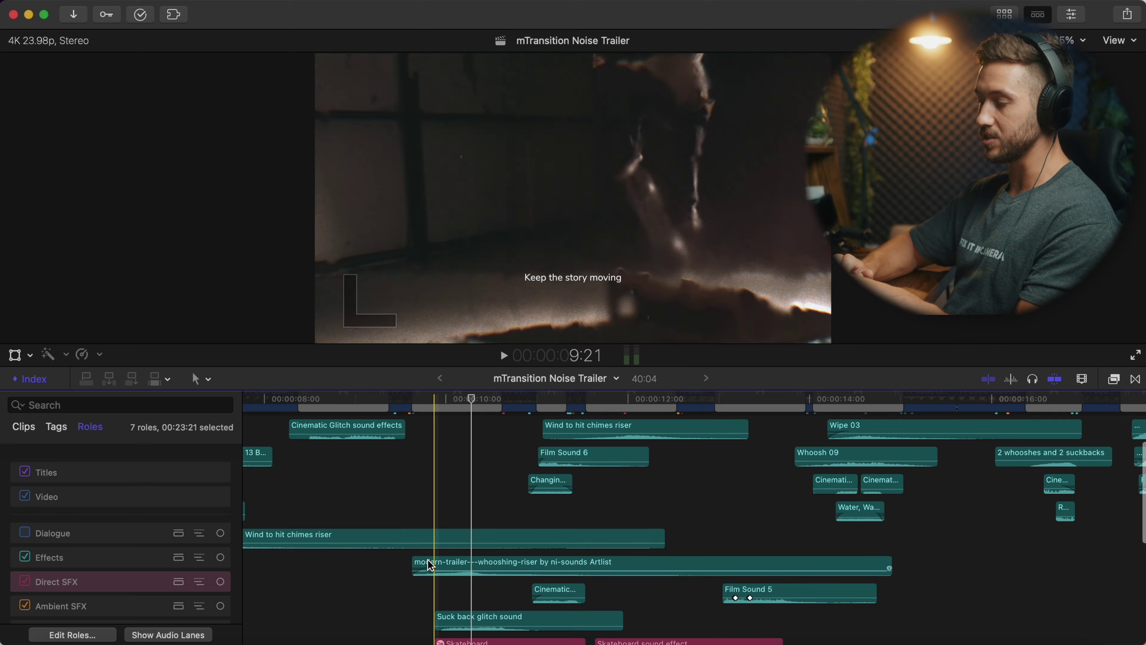
# Step: Solo and play the modern-trailer whooshing riser, alone and together with the Cinematic and Suck back glitch sound clips below it
pyautogui.click(392, 556)
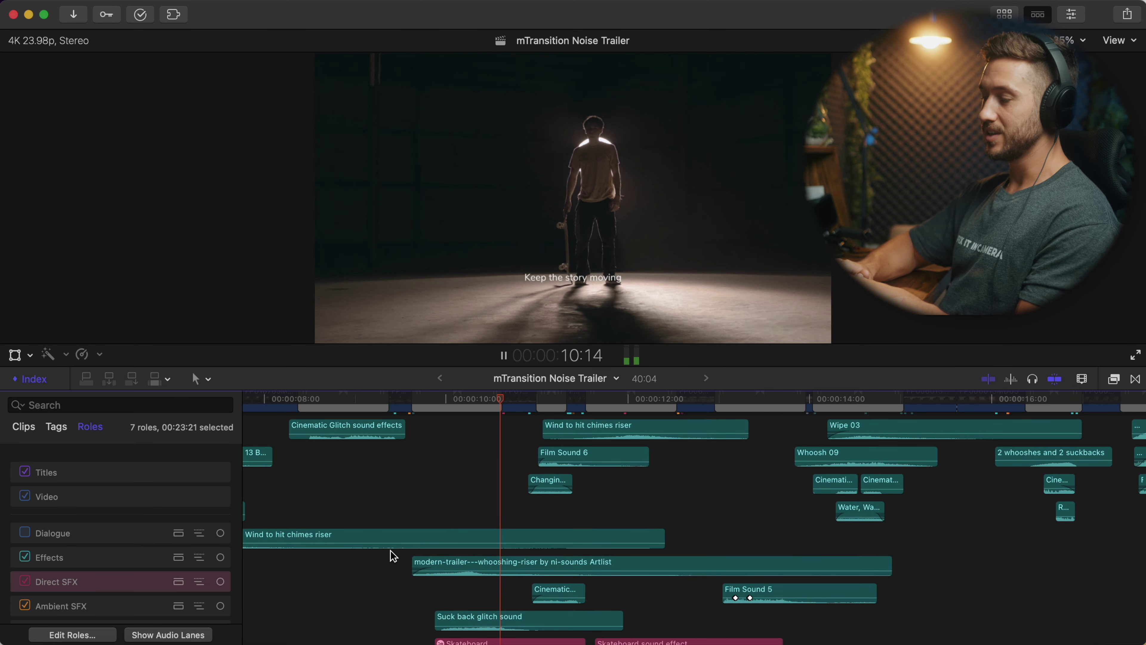
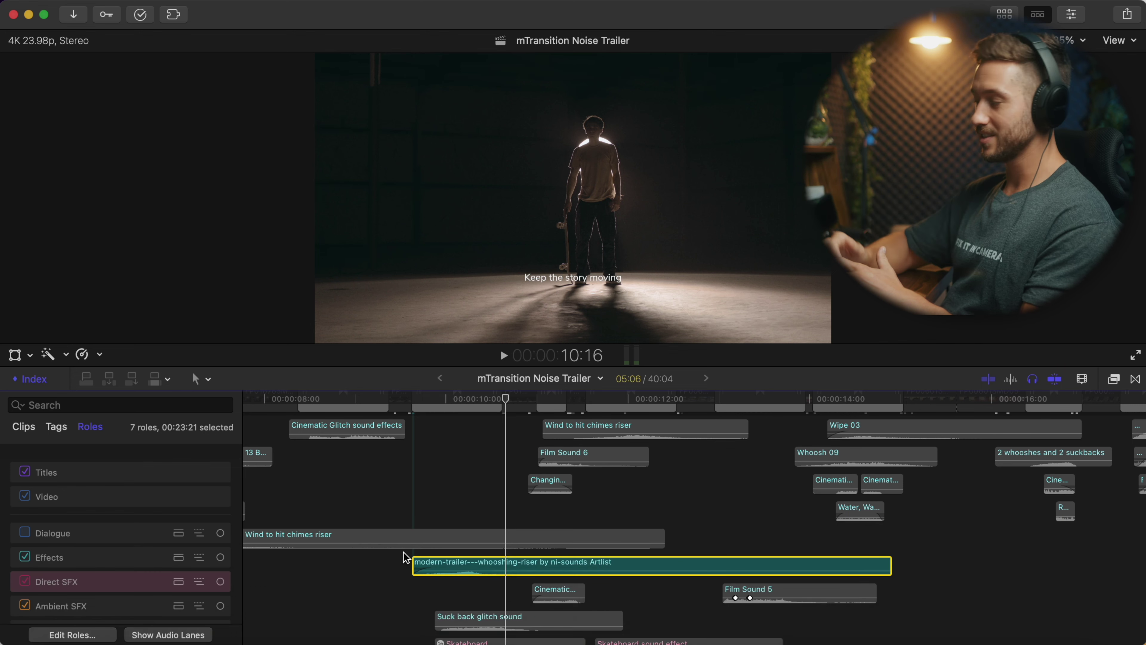
pyautogui.scroll(-2, 409, 545)
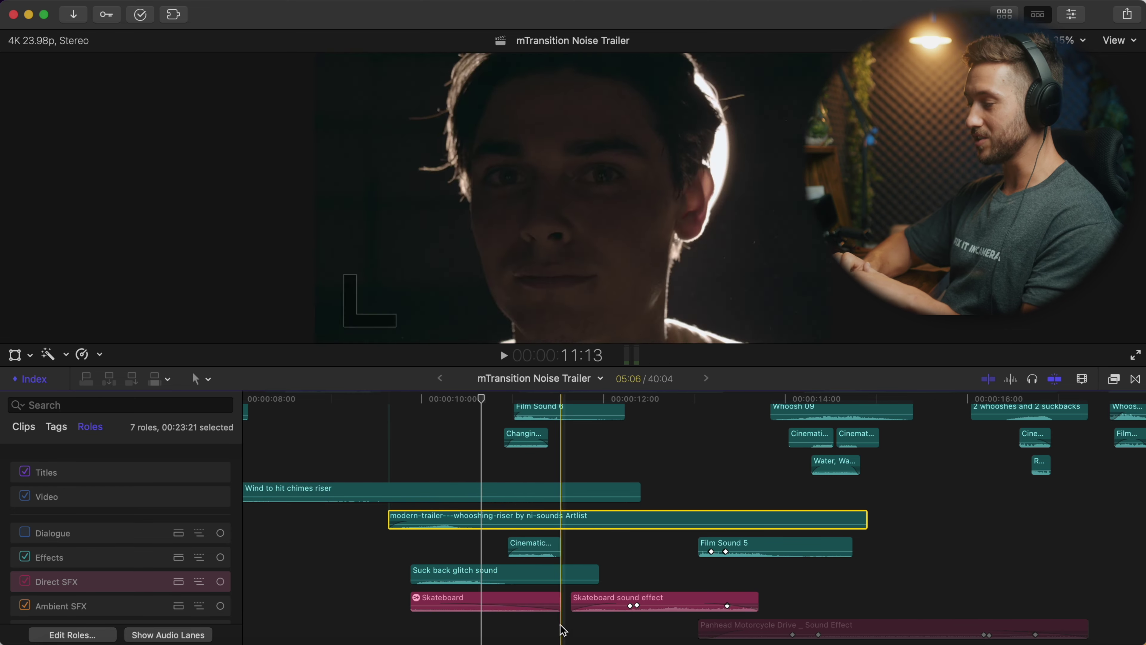
pyautogui.moveTo(624, 568); pyautogui.dragTo(405, 524)
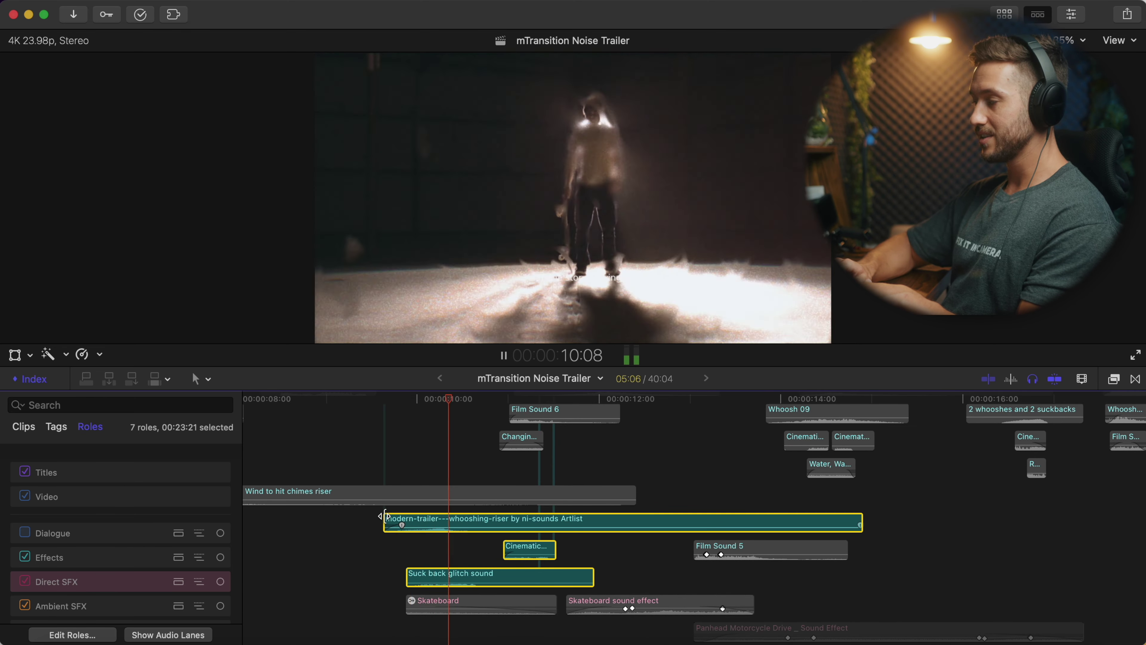
pyautogui.click(458, 544)
# Step: Play the skateboarder transition with the full mix and with only the Suck back glitch sound soloed, and select the modern-trailer whooshing riser
pyautogui.click(452, 572)
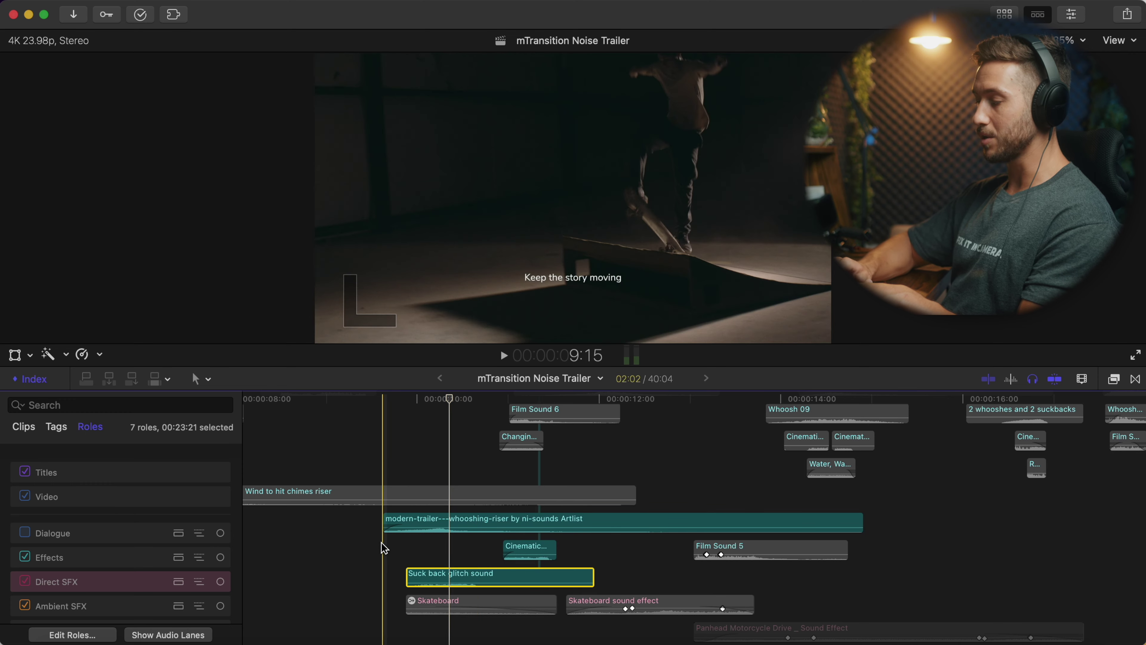
pyautogui.press('space')
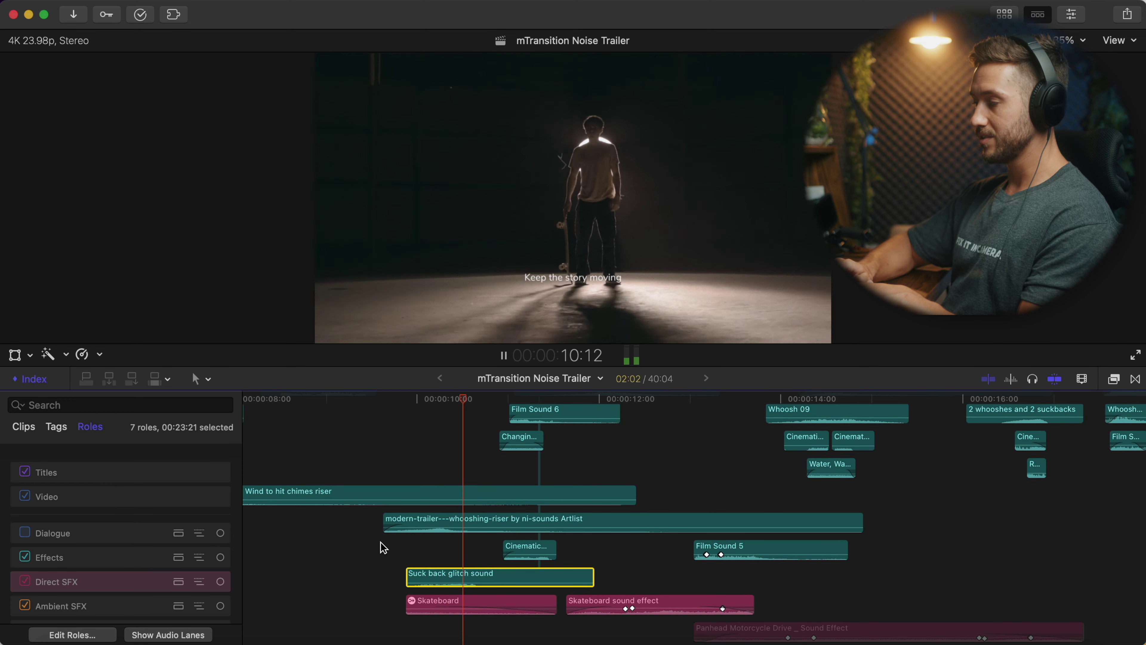
pyautogui.press('space')
pyautogui.press('space')
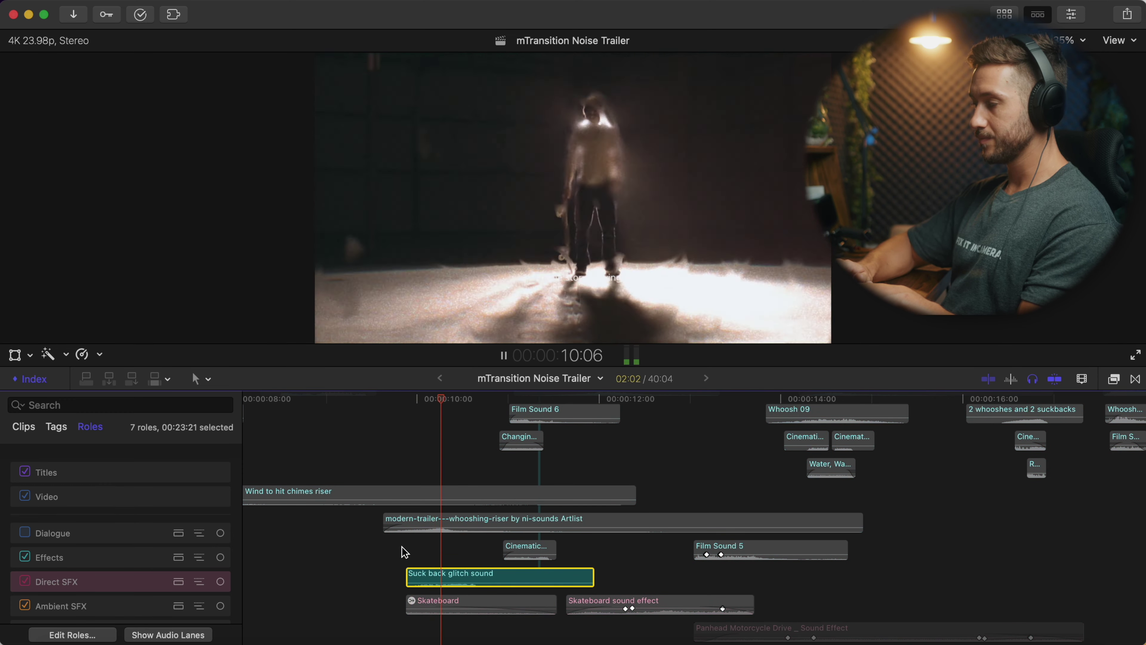
pyautogui.click(406, 524)
# Step: Solo the Ambience, Factory, Interior, Voices In Background clip beneath the FP016767MD02 silhouette shot and play it
pyautogui.moveTo(406, 499)
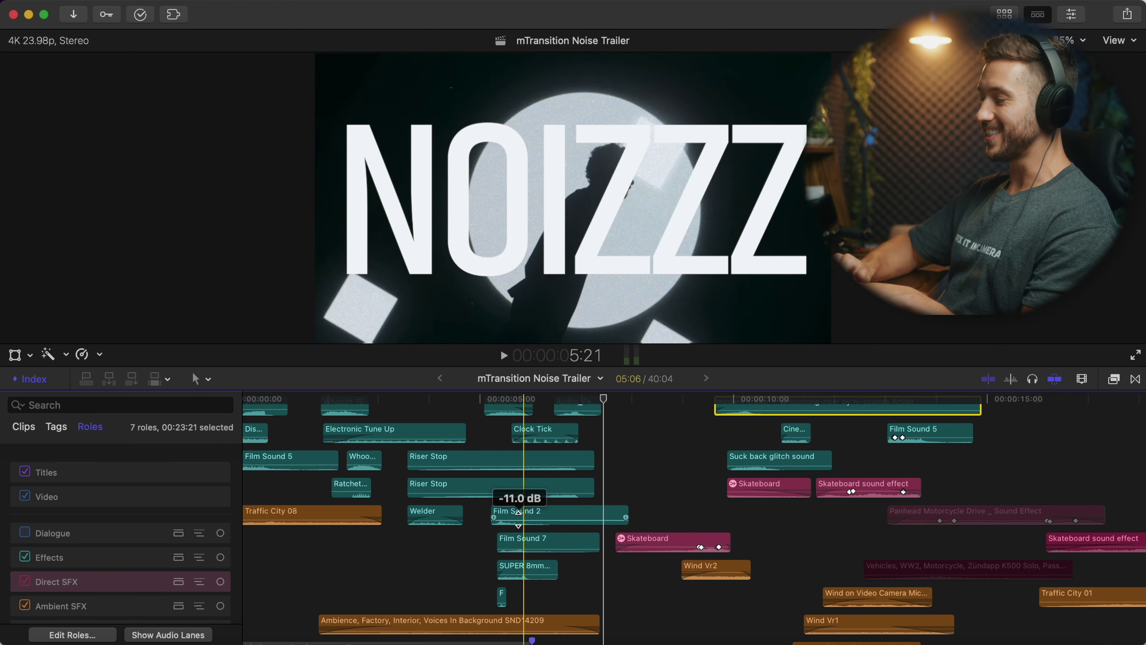
pyautogui.scroll(5, 450, 504)
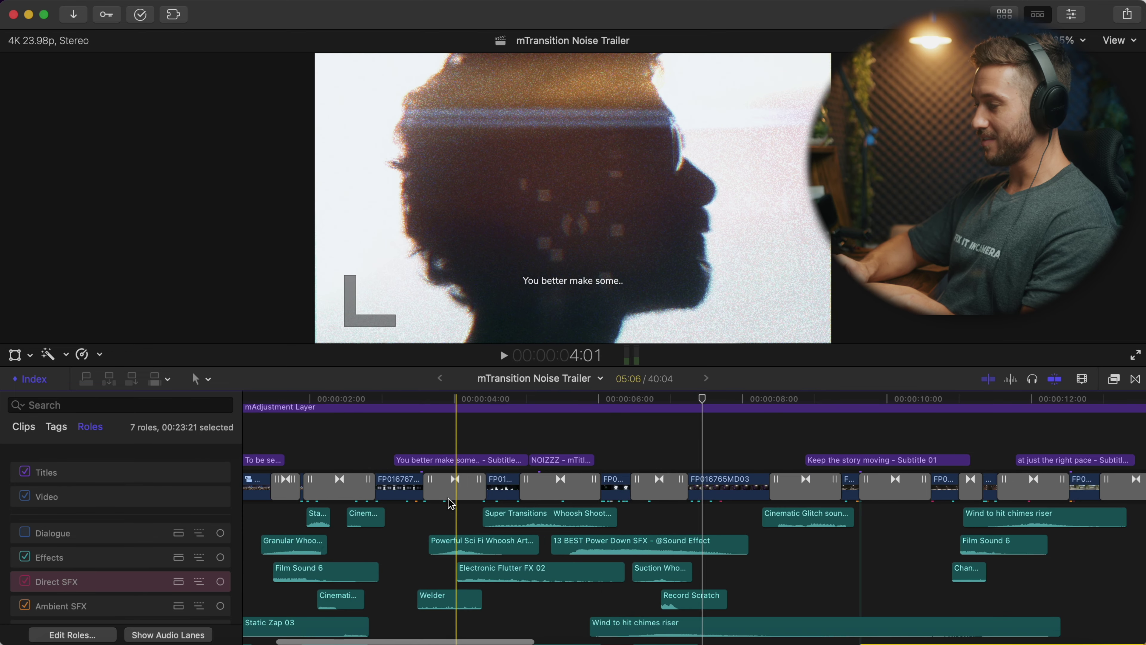
pyautogui.scroll(-2, 450, 504)
pyautogui.press('super+equal')
pyautogui.click(419, 448)
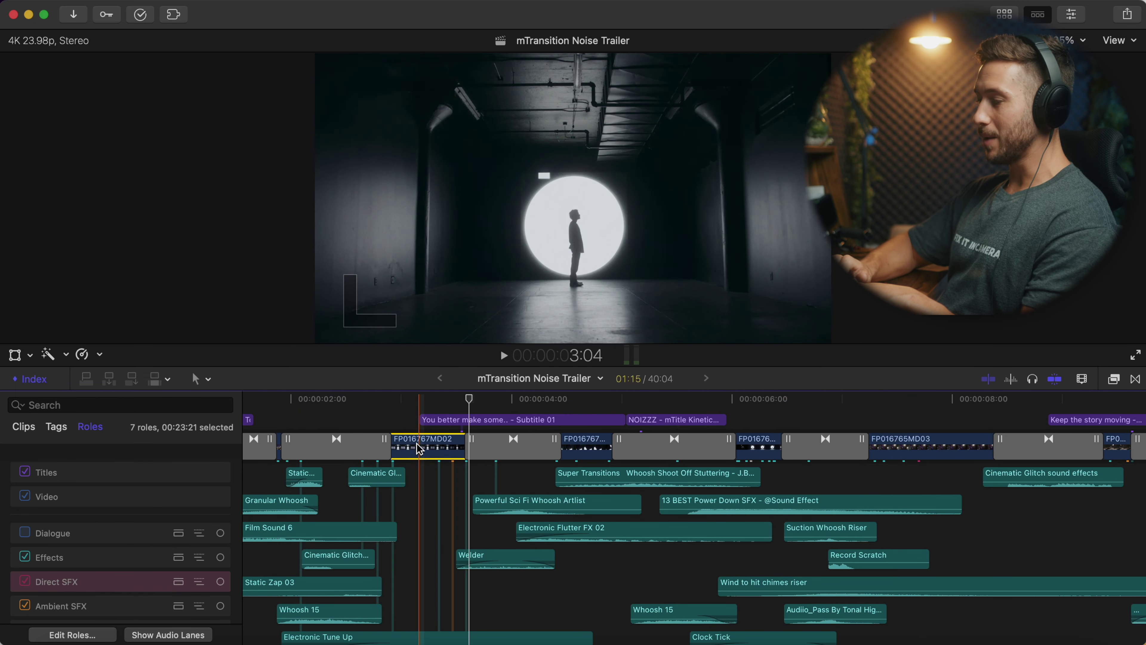
pyautogui.scroll(-5, 408, 444)
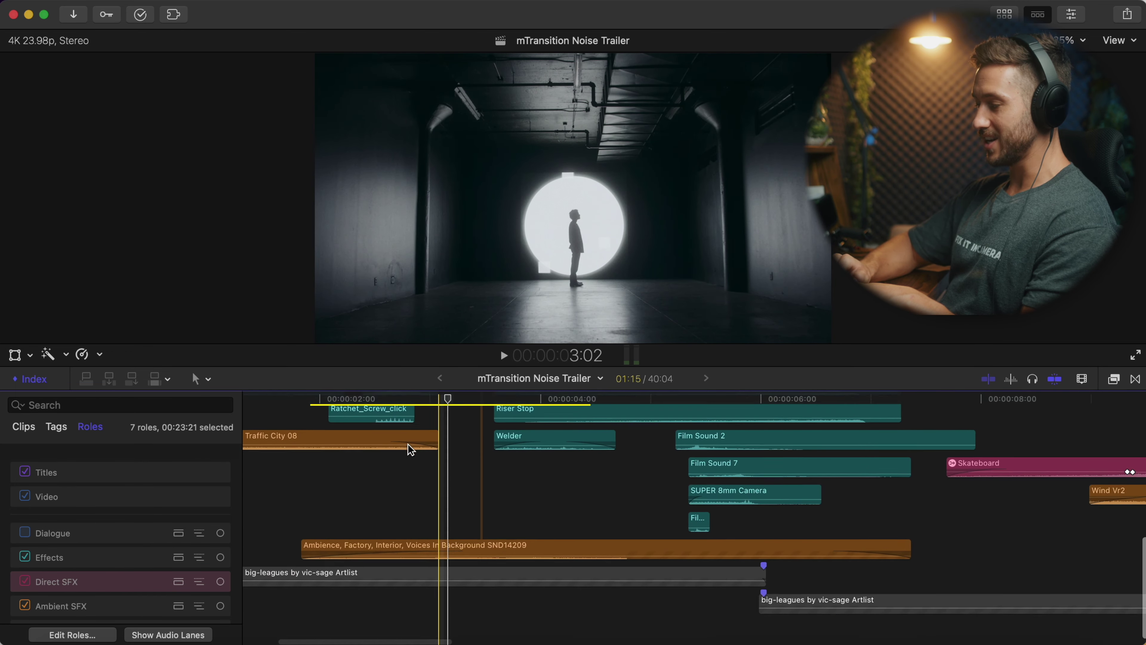
pyautogui.click(415, 539)
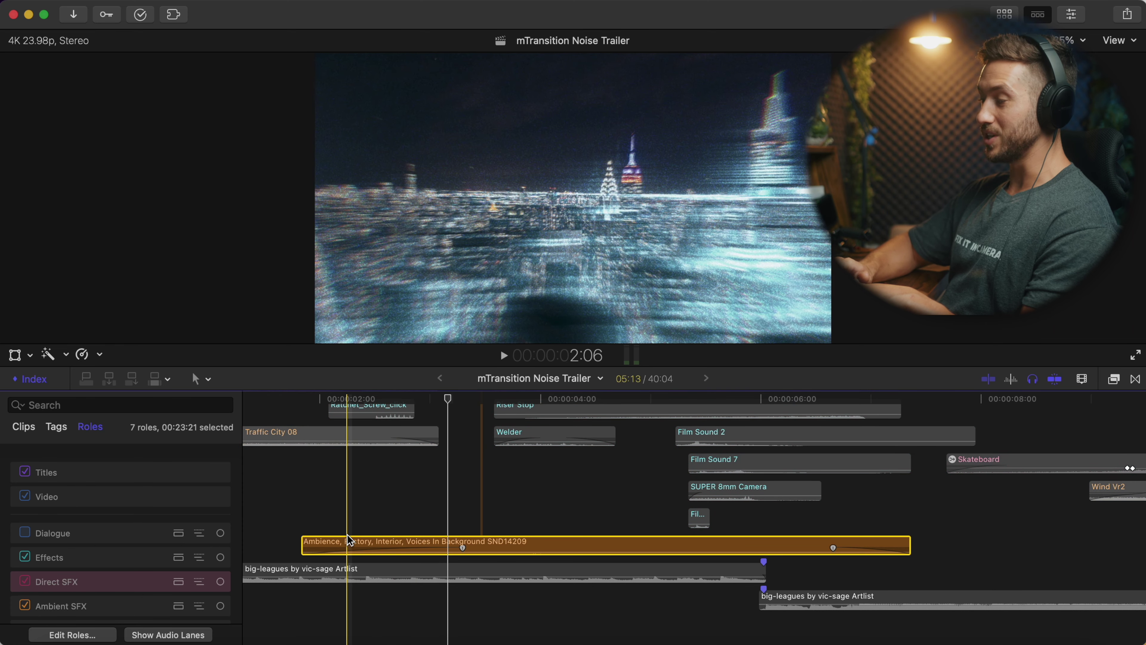
pyautogui.press('space')
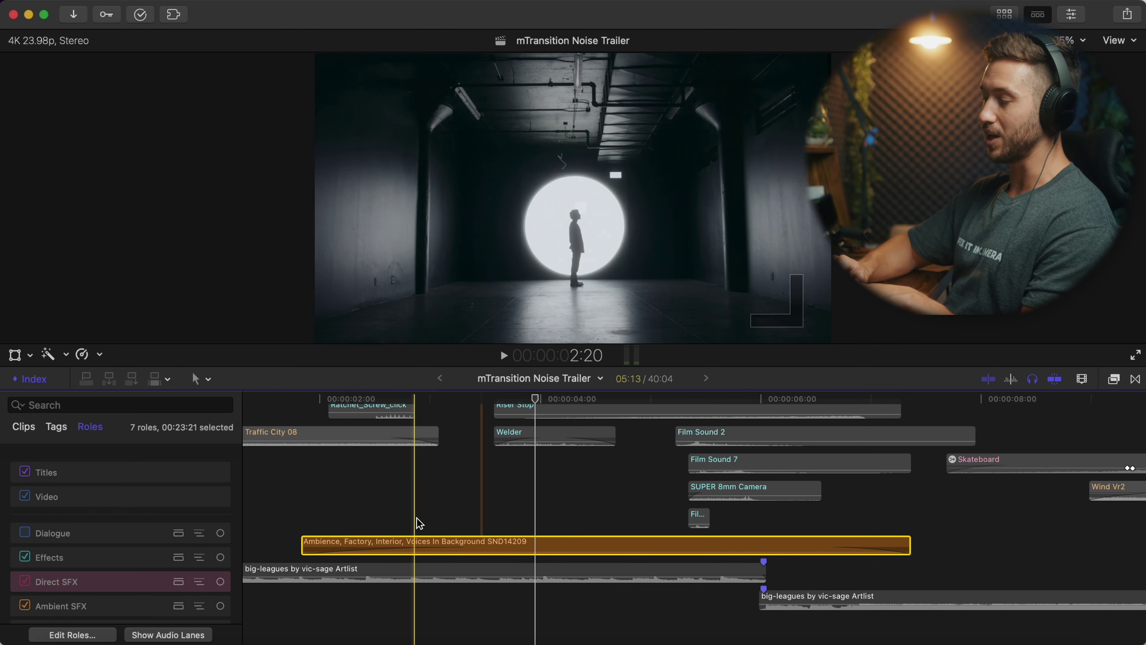
# Step: Play the transition from the city into the silhouette shot with the full mix
pyautogui.press('space')
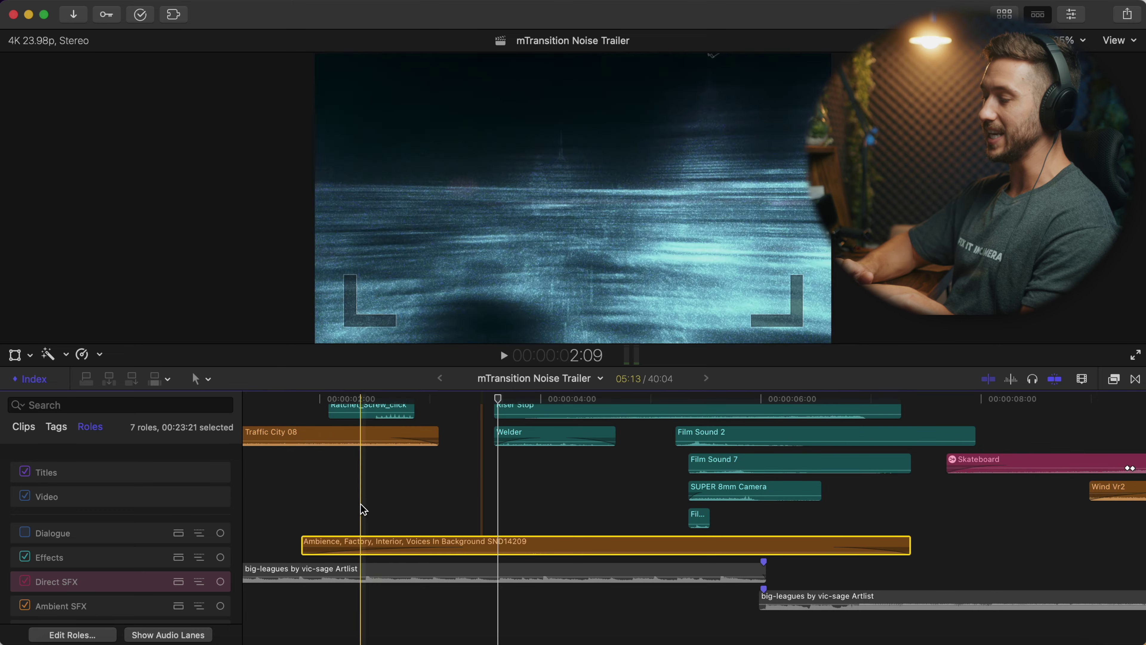
pyautogui.press('space')
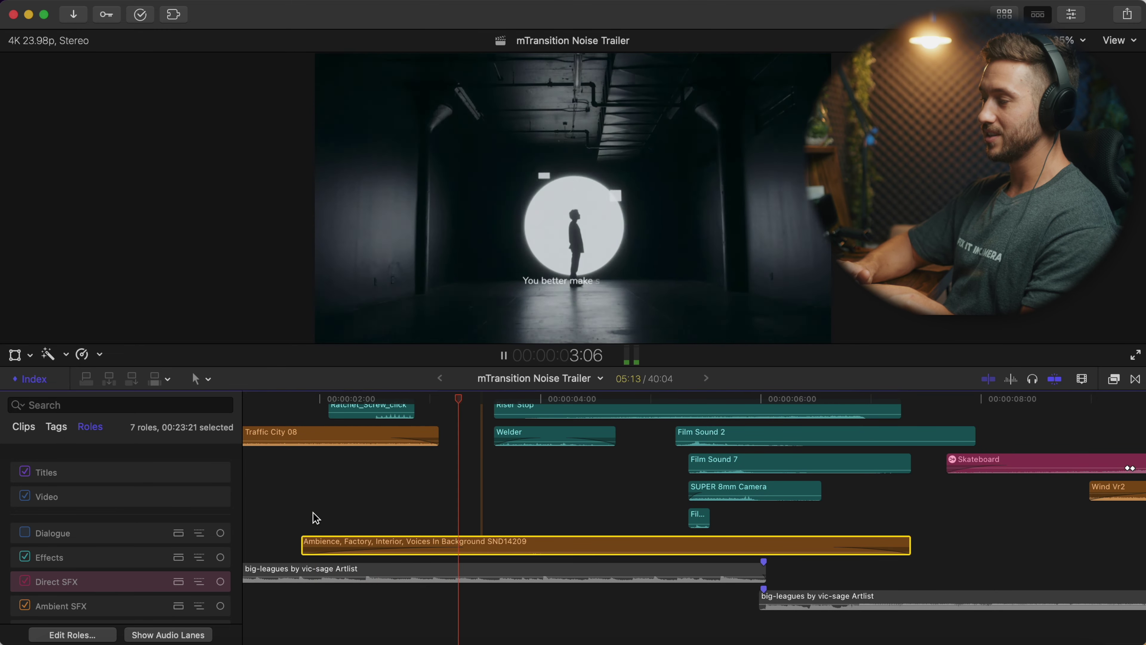
pyautogui.press('space')
# Step: Play the city-to-silhouette transition with the full mix, and solo and play its Ratchet_Screw_click clip
pyautogui.scroll(5, 376, 494)
pyautogui.click(432, 483)
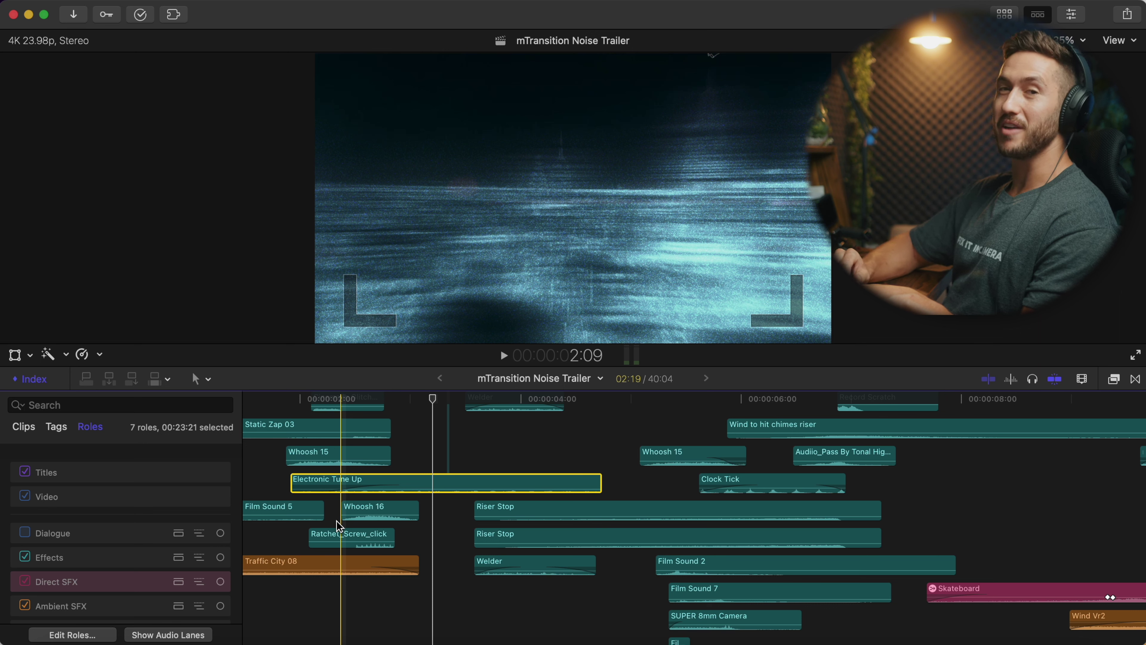
pyautogui.moveTo(341, 534)
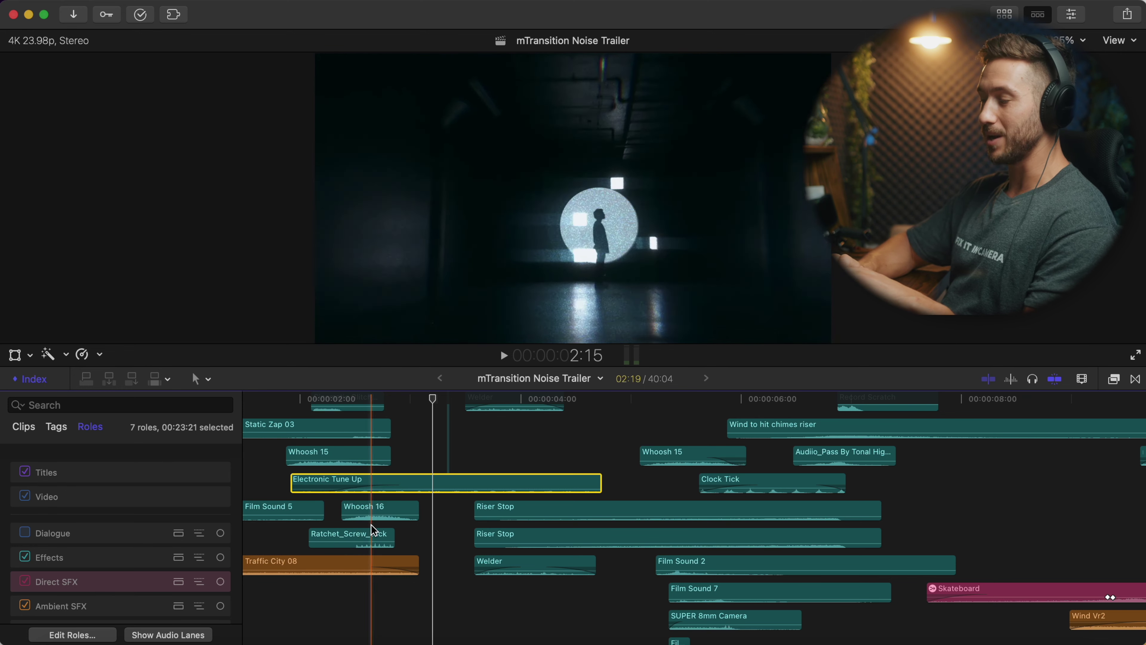
pyautogui.click(358, 533)
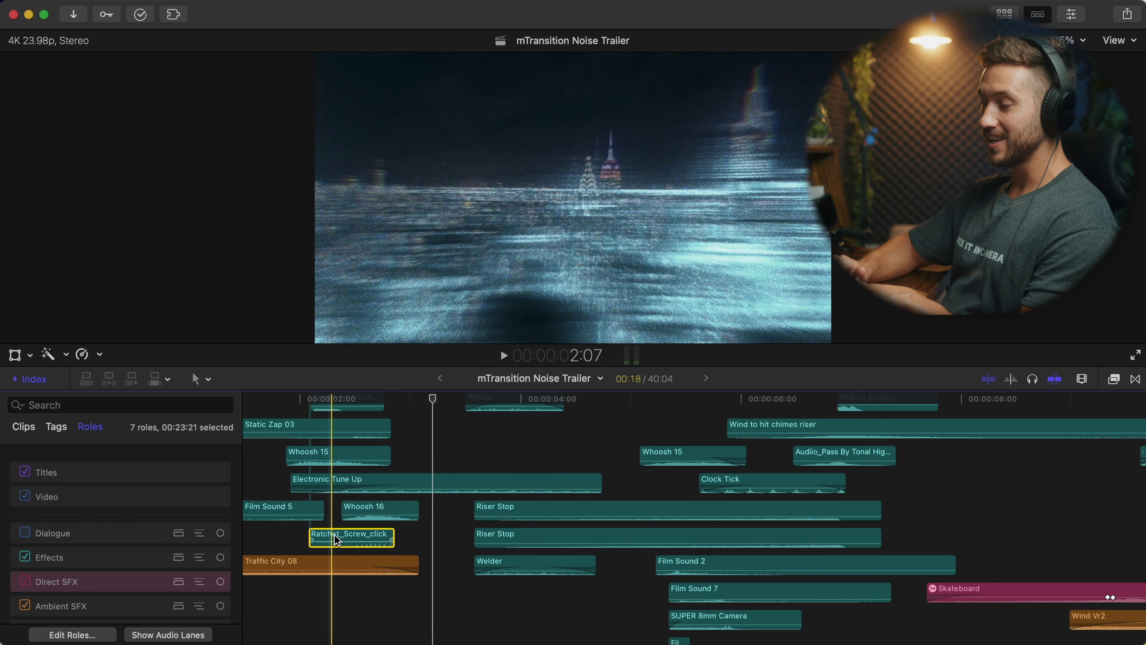
pyautogui.press('space')
pyautogui.press('space')
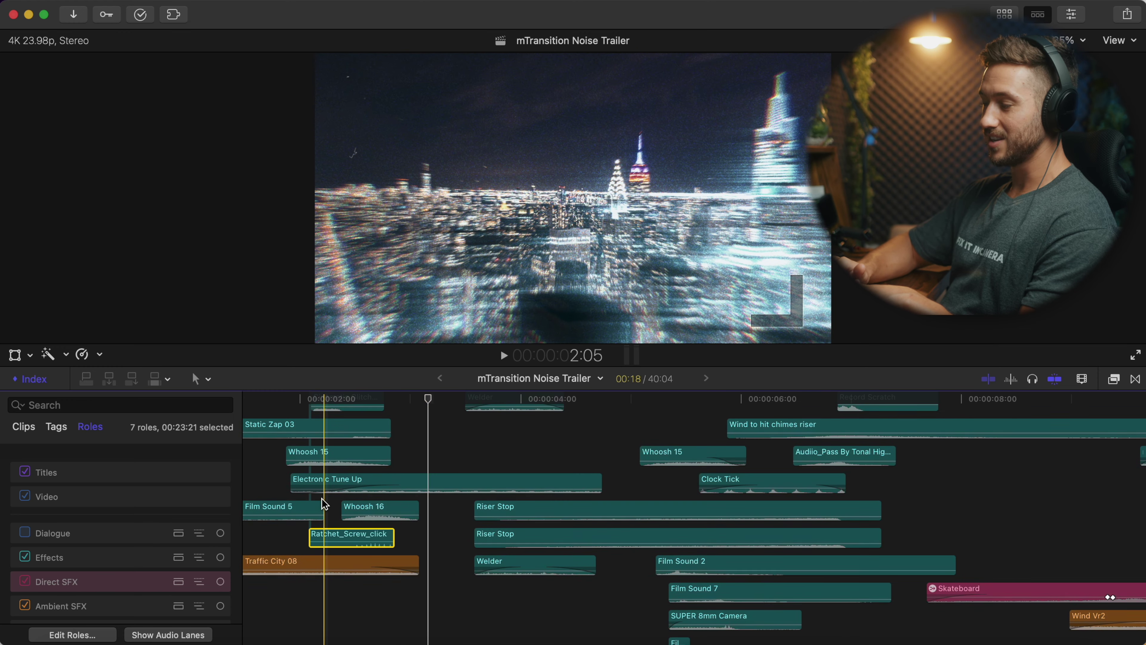
pyautogui.hotkey('alt', 's')
pyautogui.press('space')
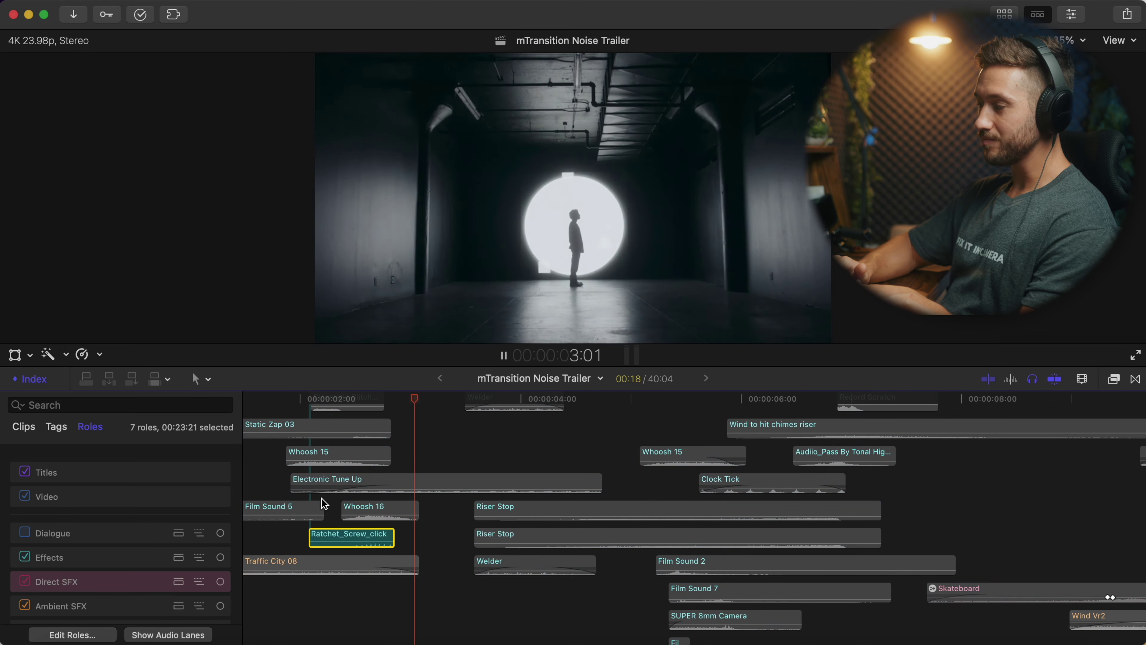
pyautogui.press('space')
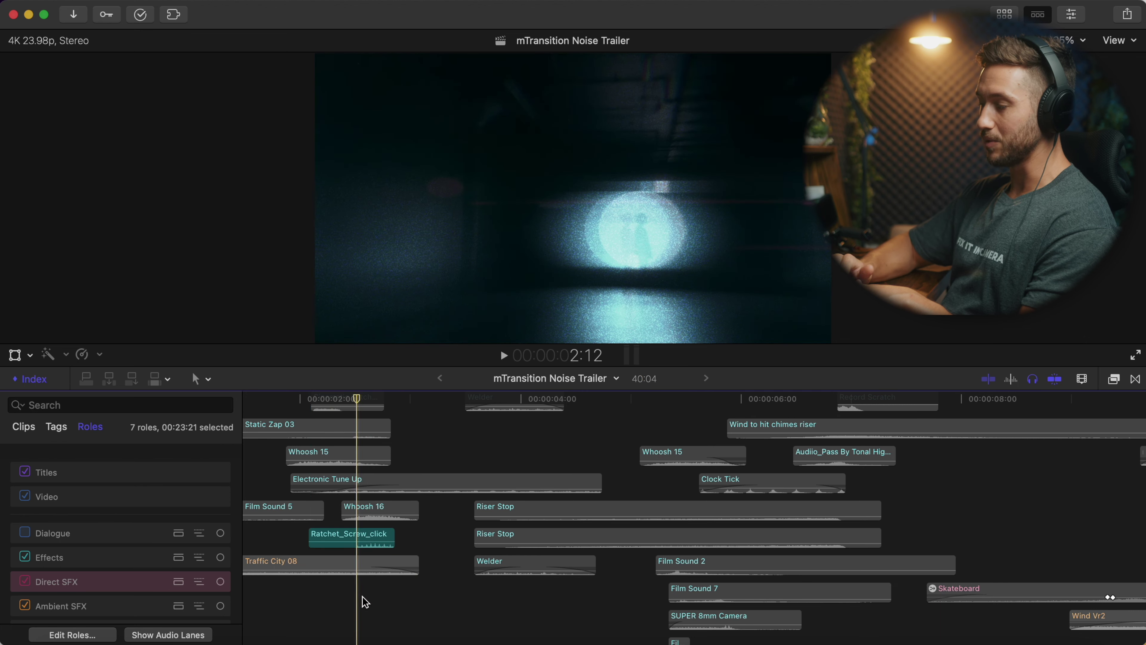
# Step: Solo Whoosh 15, Electronic Tune Up, Whoosh 16 and Ratchet_Screw_click beneath the transition and play them together
pyautogui.moveTo(400, 551); pyautogui.dragTo(324, 462)
pyautogui.press('space')
pyautogui.press('space')
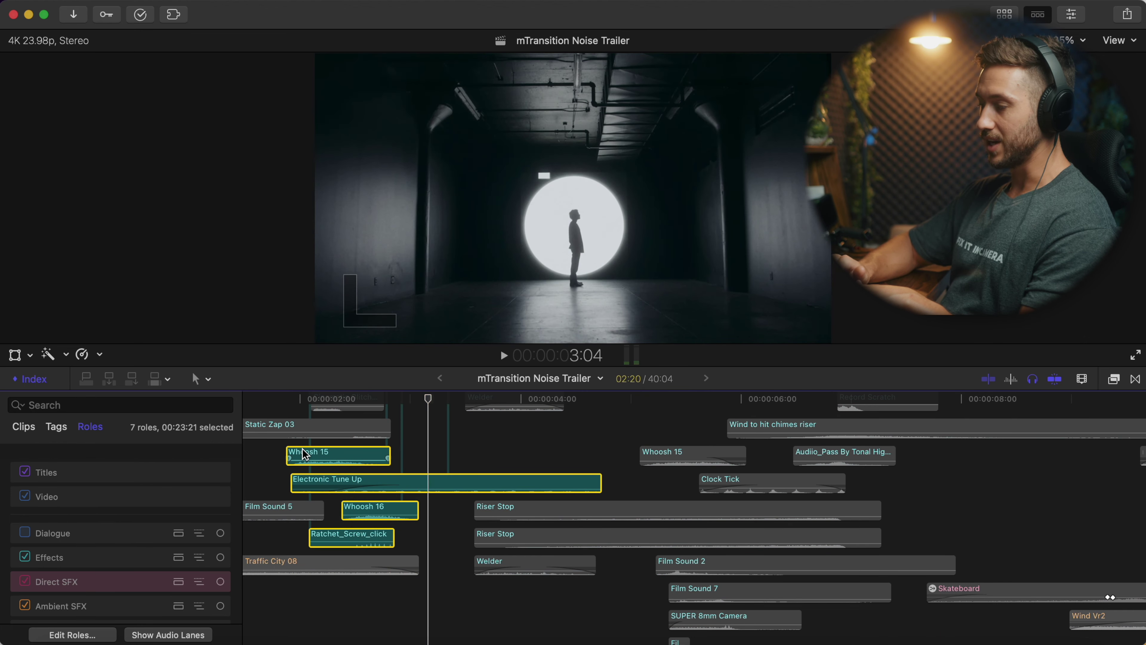
# Step: Select the Cinematic Glitch clip above Static Zap 03 and play the transition with the full mix
pyautogui.scroll(2, 303, 449)
pyautogui.click(369, 453)
pyautogui.press('space')
pyautogui.press('space')
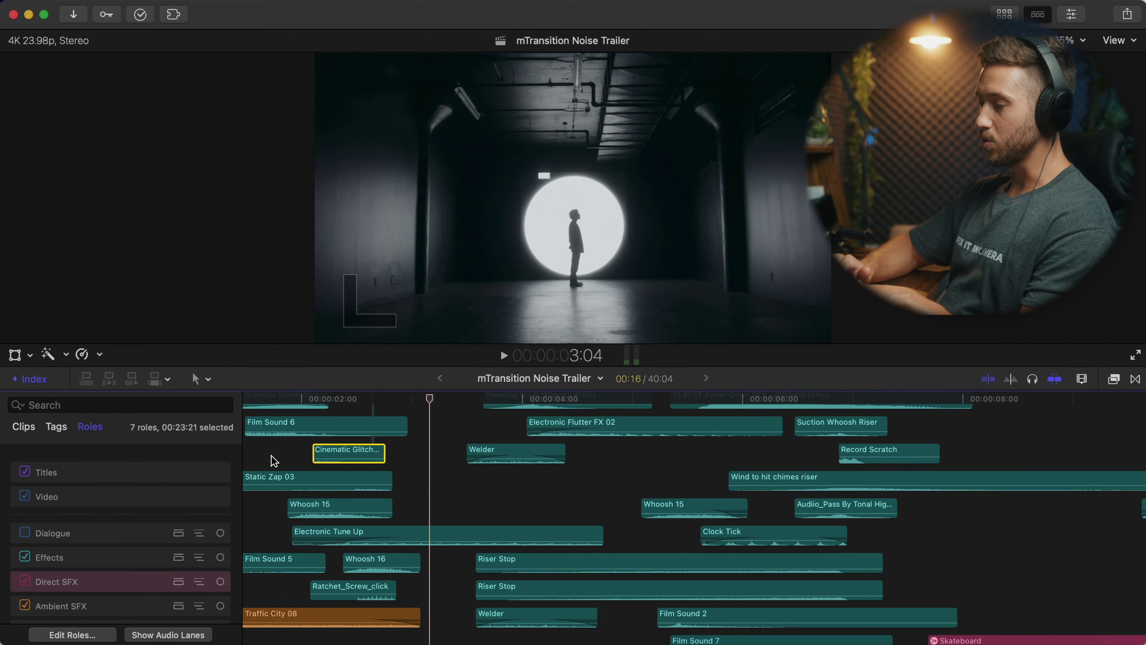
# Step: Play the "You better make some.." passage with the full mix, and solo and play the Welder clip below Electronic Flutter FX 02
pyautogui.scroll(-2, 464, 468)
pyautogui.hscroll(3, 464, 469)
pyautogui.scroll(2, 408, 465)
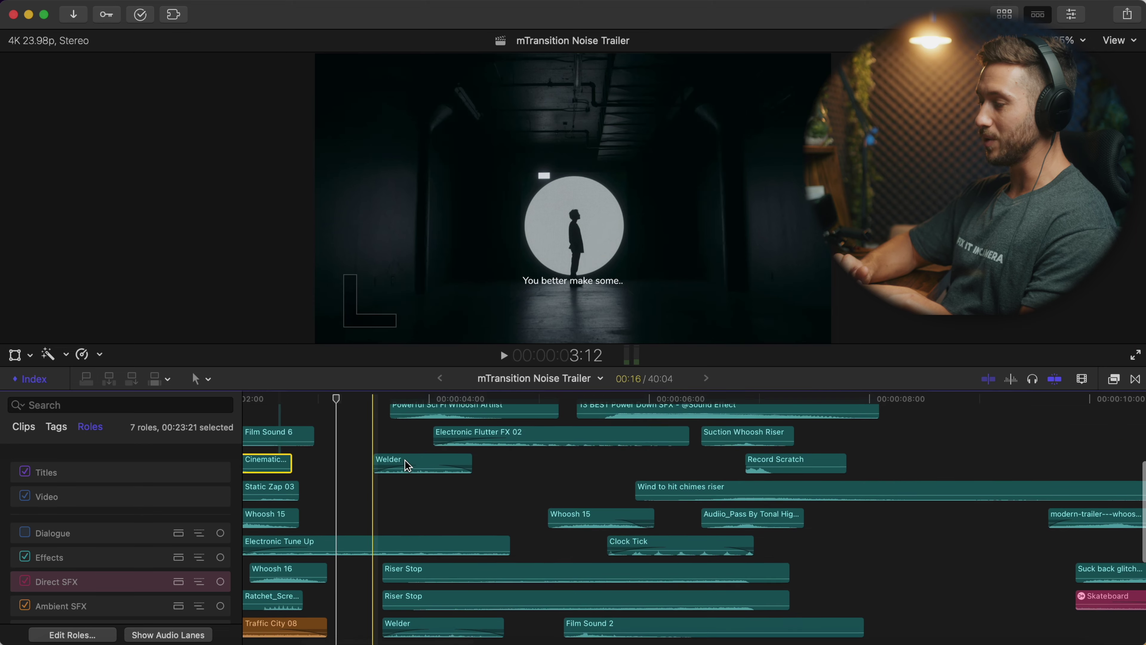
pyautogui.press('space')
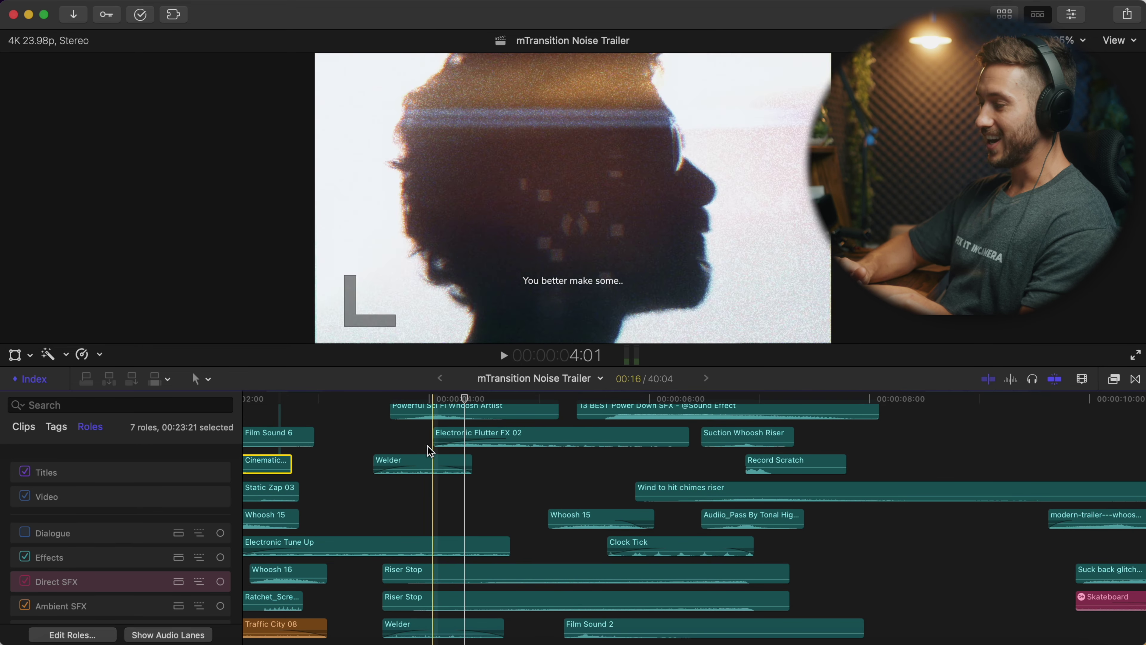
pyautogui.click(380, 463)
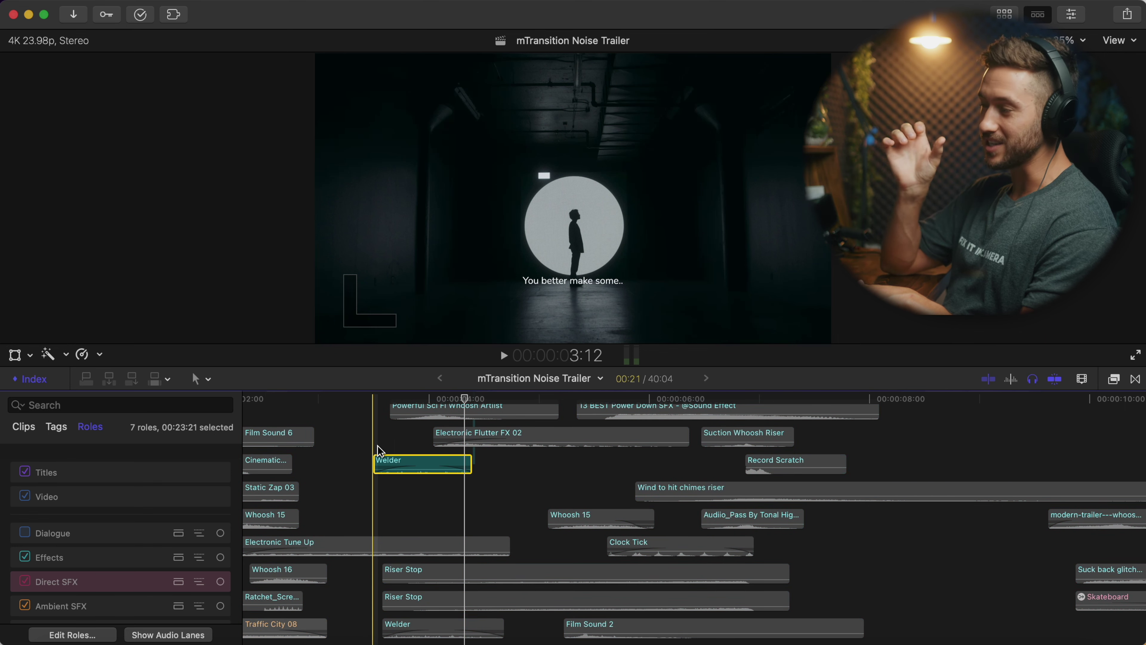
pyautogui.press('space')
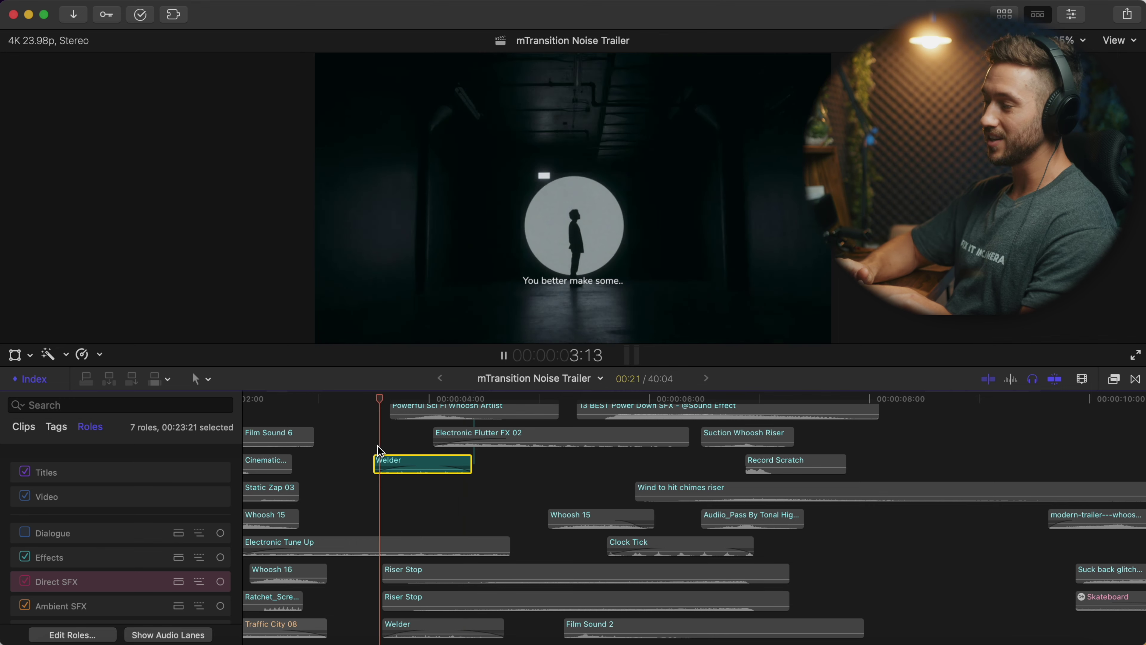
pyautogui.press('space')
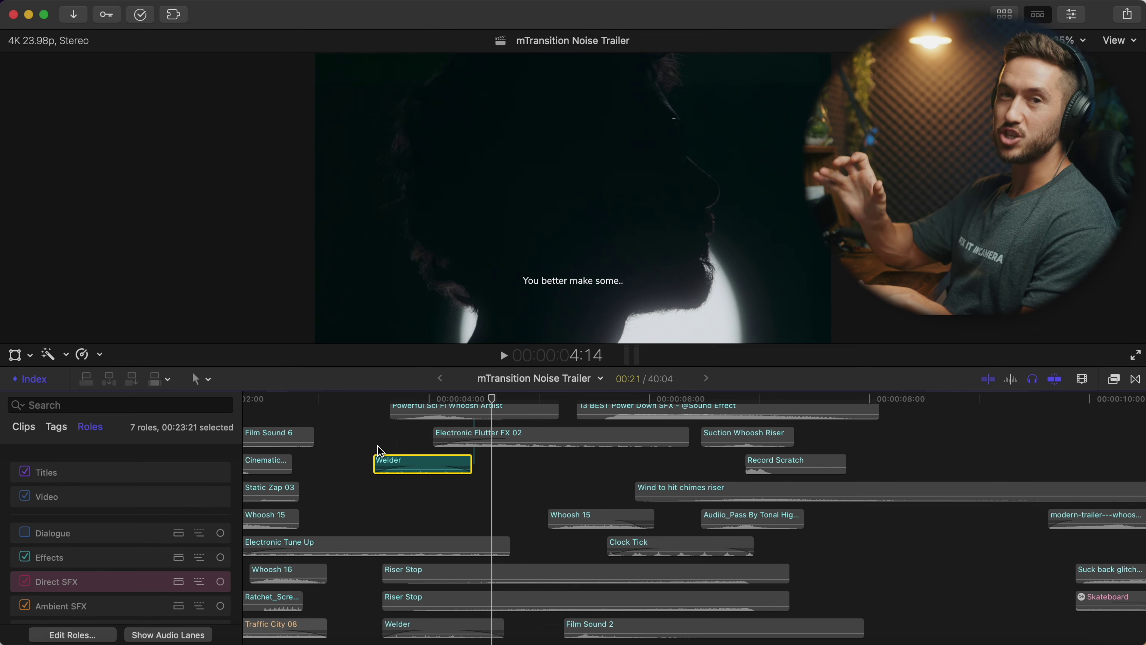
# Step: Solo the Powerful Sci Fi Whoosh Artlist clip and play it over the switch to the close-up silhouette
pyautogui.scroll(2, 406, 447)
pyautogui.click(393, 447)
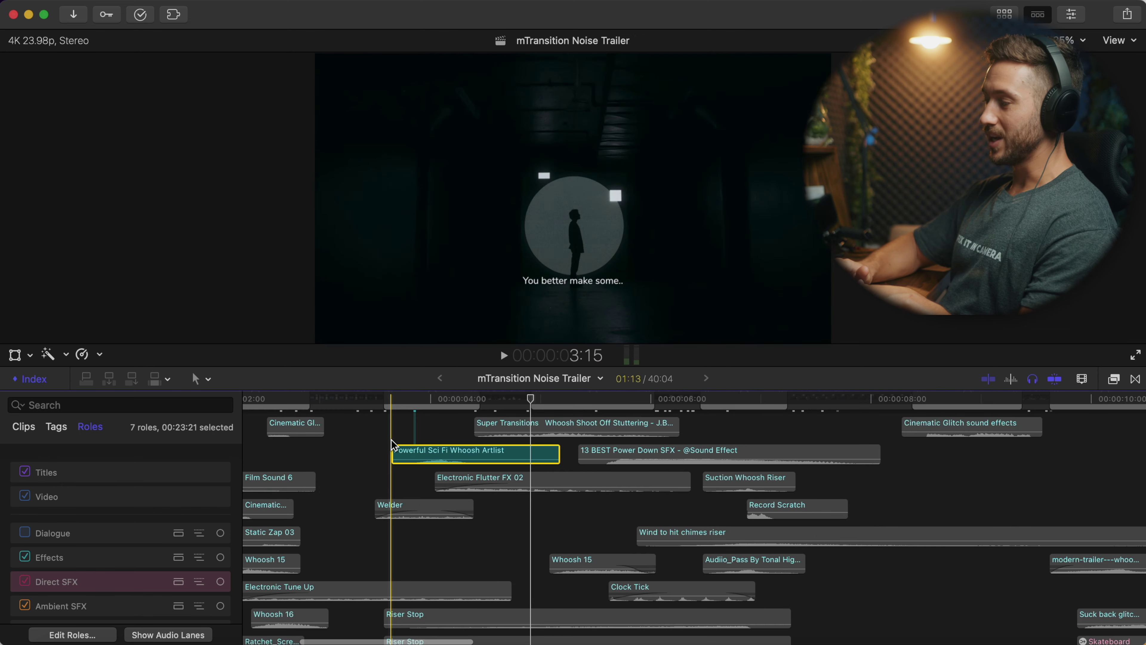
pyautogui.press('space')
pyautogui.press('space')
pyautogui.press('space')
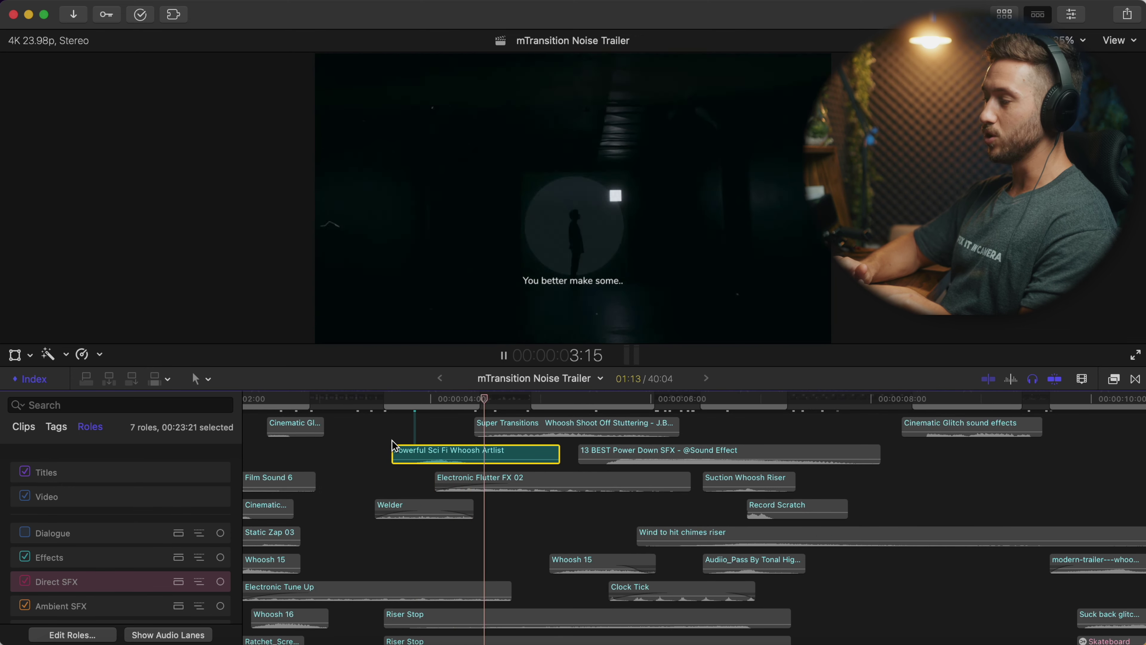
pyautogui.press('space')
pyautogui.press('space')
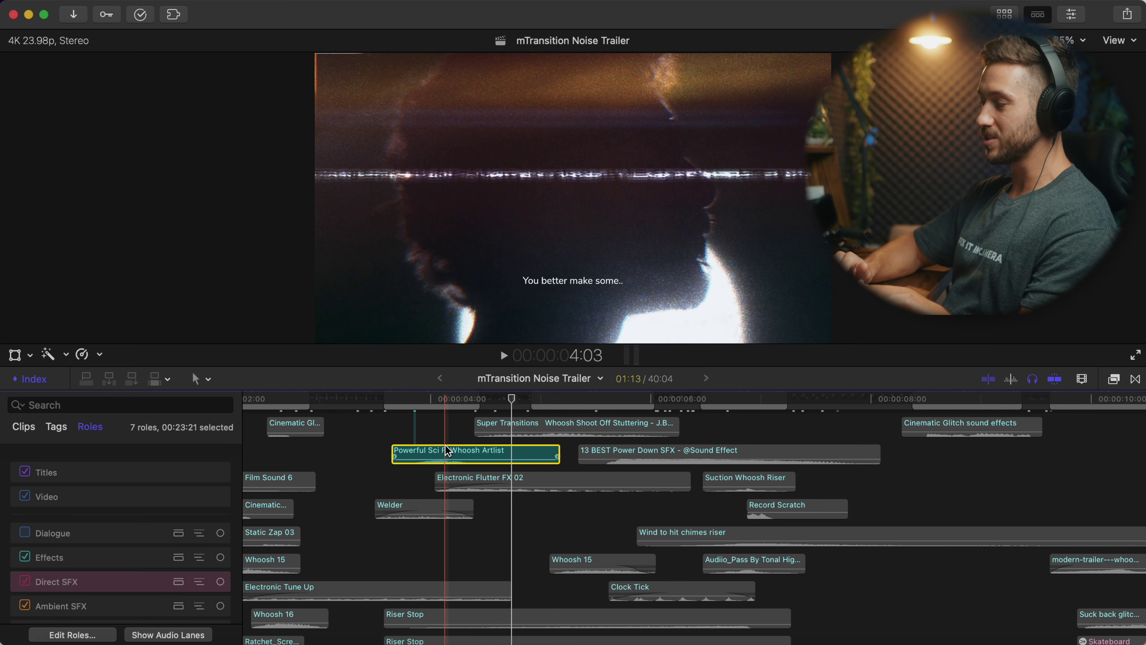
# Step: Play the NOIZZZ title passage with the full mix and show the inspector for the rotating FP016767MD01 shot
pyautogui.scroll(-5, 475, 465)
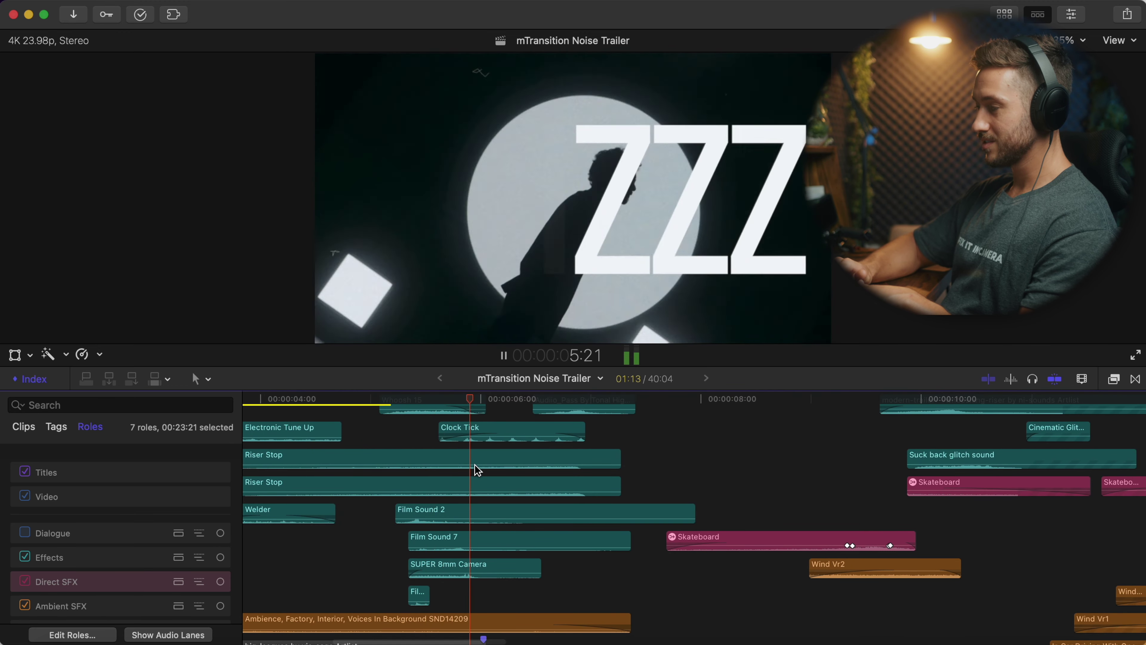
pyautogui.press('space')
pyautogui.scroll(5, 476, 429)
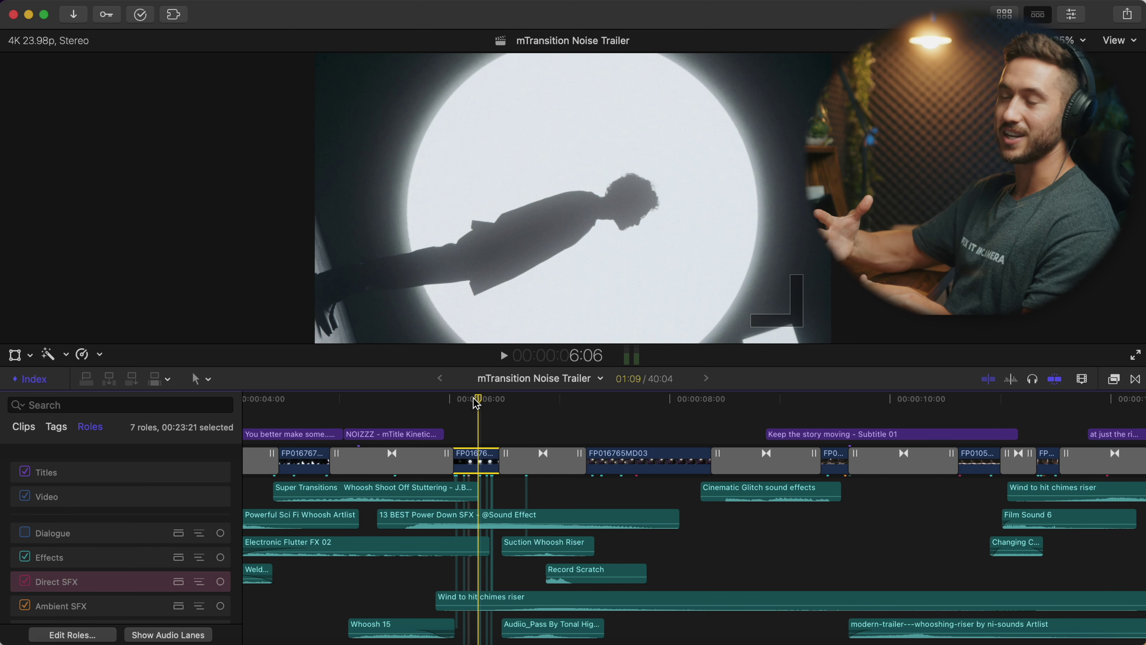
pyautogui.click(1072, 14)
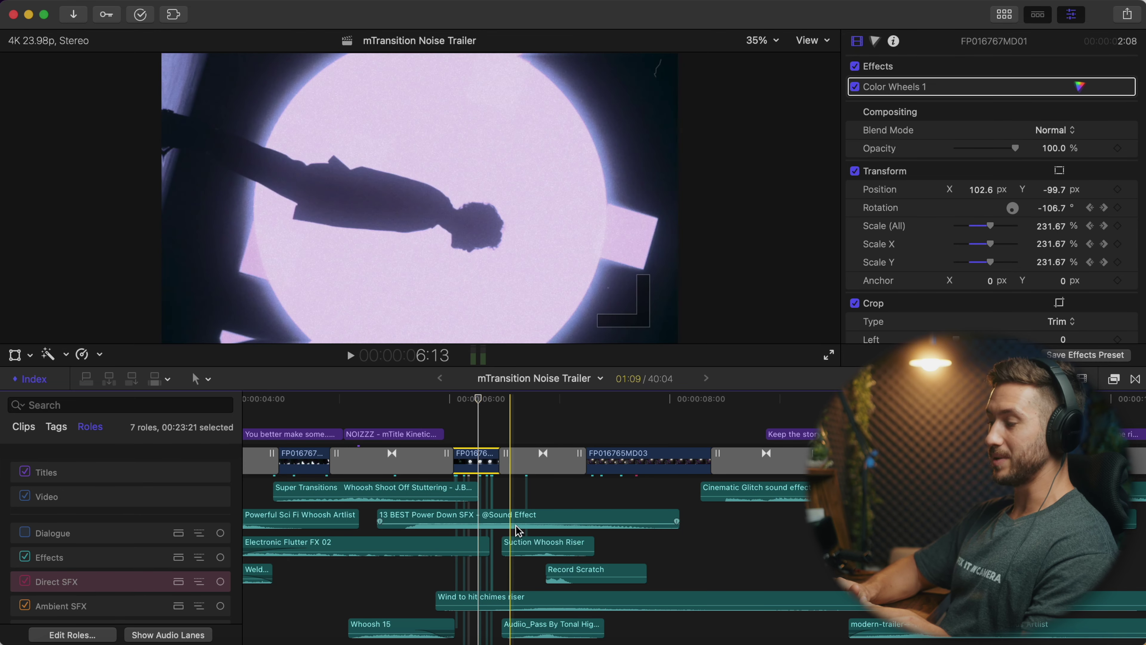
# Step: Solo the Clock Tick clip beneath the rotating silhouette shot and play it
pyautogui.scroll(-5, 497, 533)
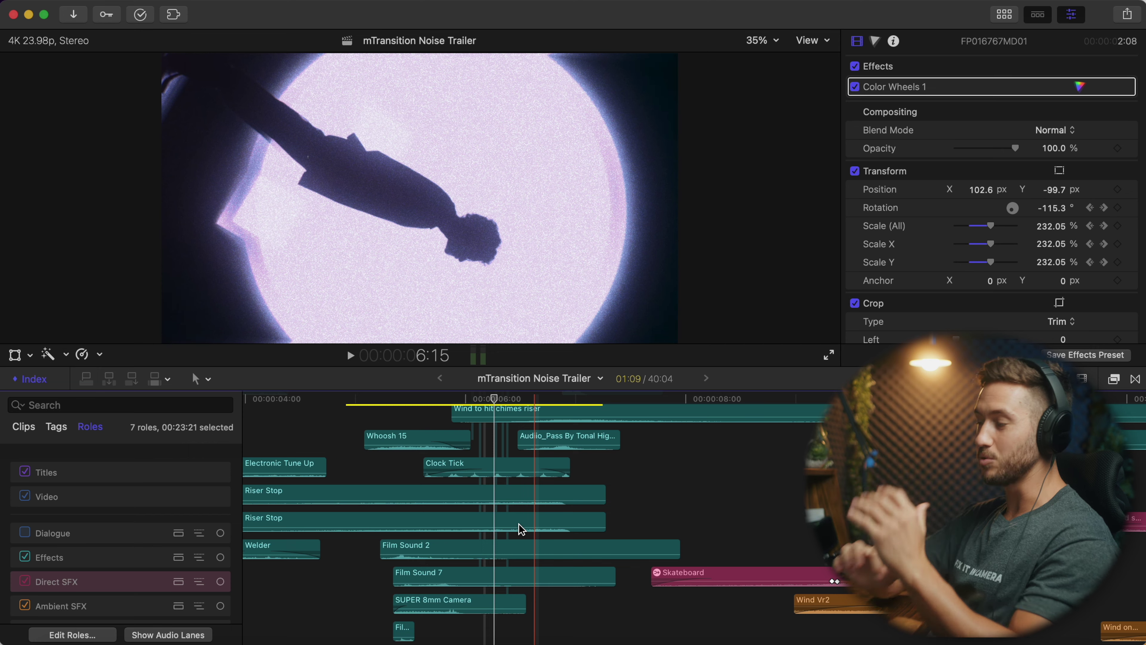
pyautogui.click(491, 466)
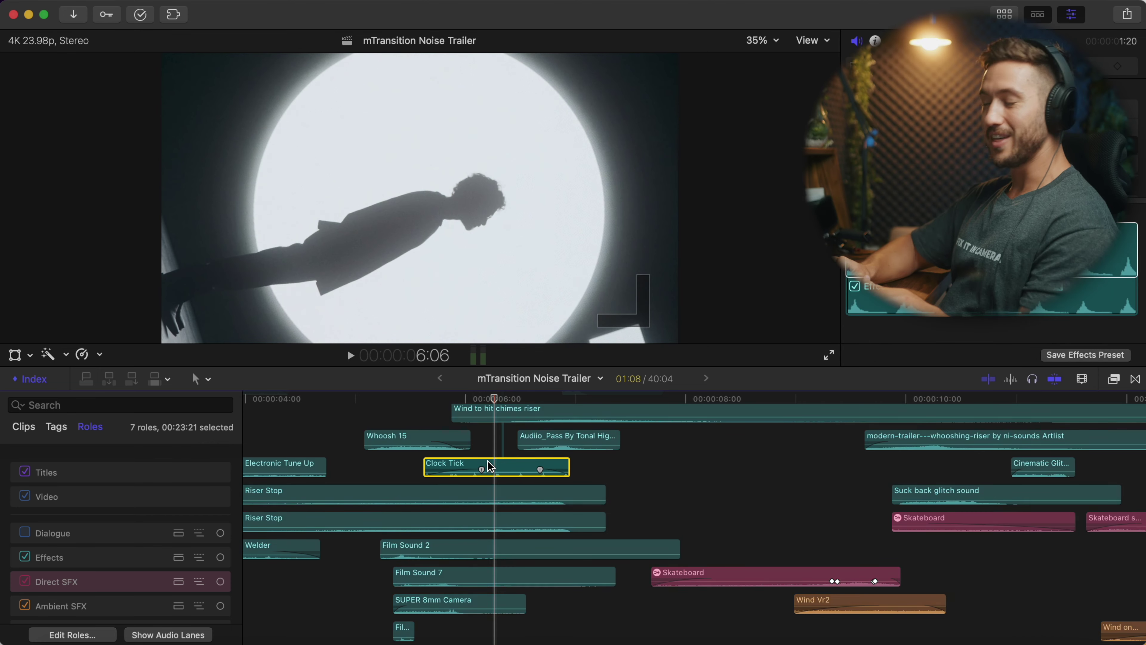
pyautogui.press('j')
pyautogui.press('k')
pyautogui.press('space')
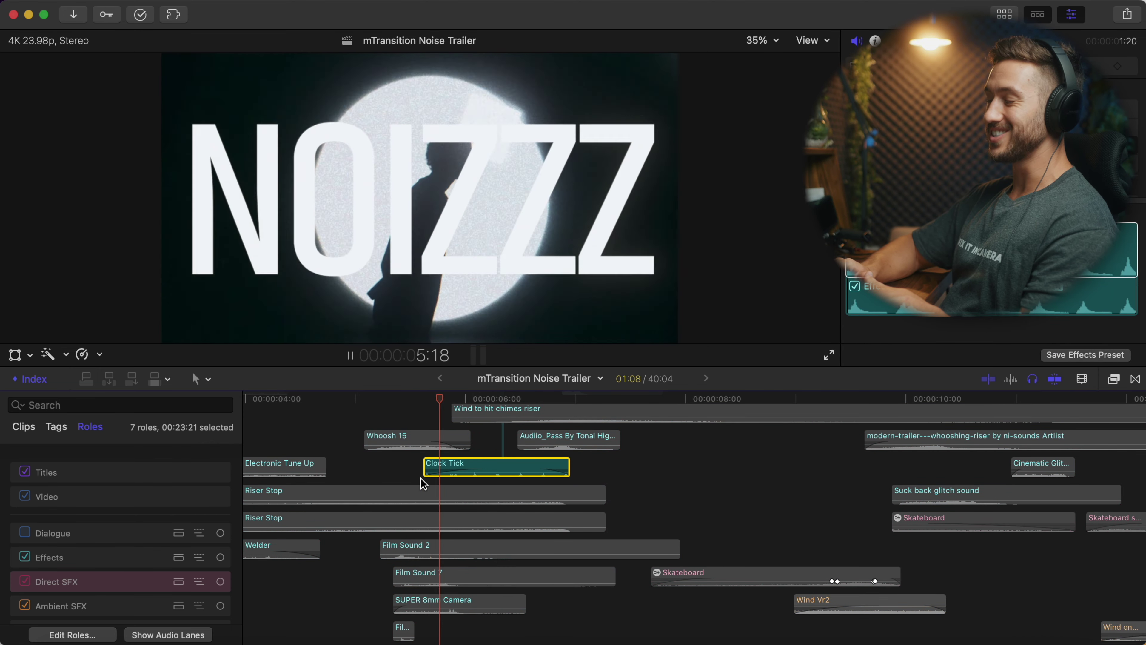
pyautogui.press('space')
pyautogui.press('space')
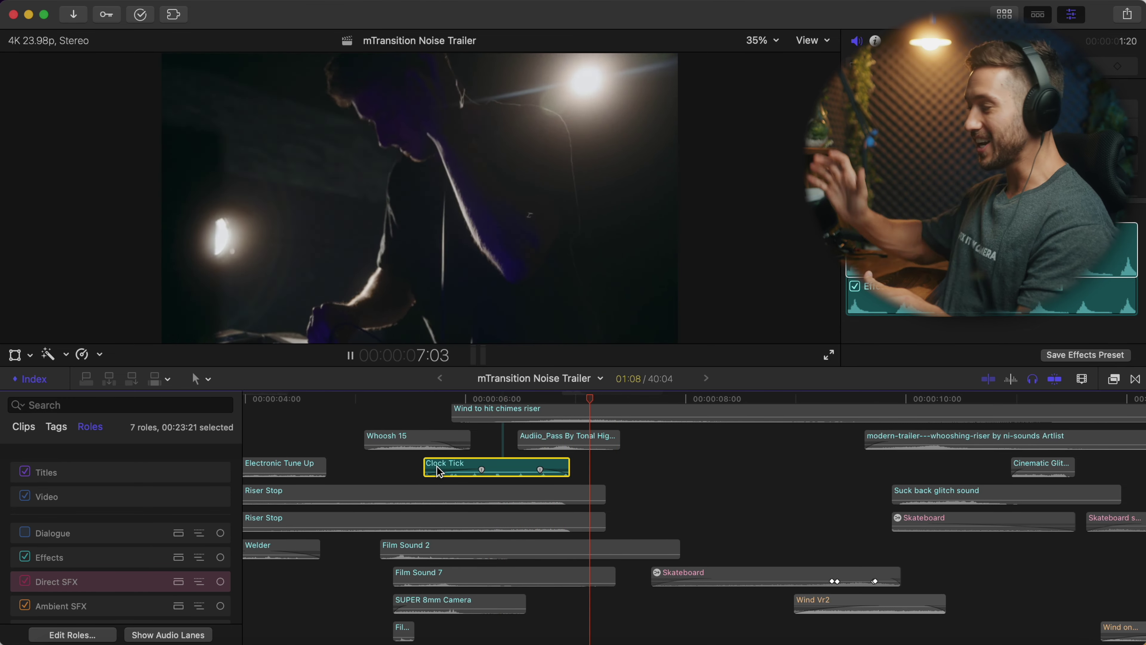
pyautogui.press('space')
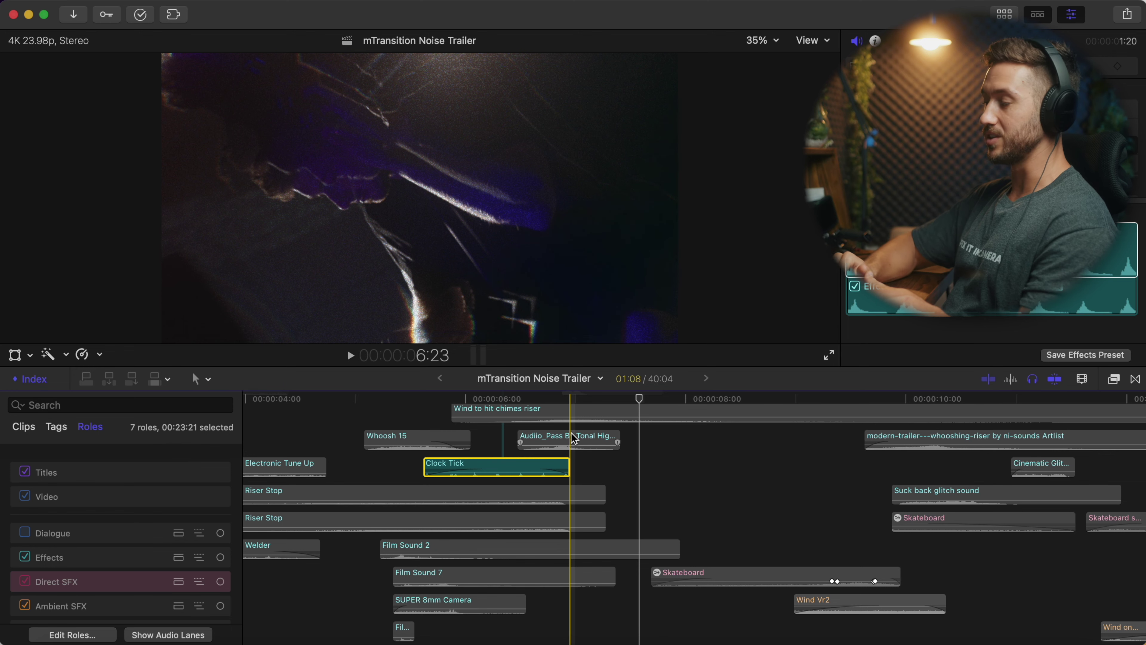
# Step: Solo the Suction Whoosh Riser, Record Scratch, Wind to hit chimes riser and Audiio_Pass By Tonal clips and play them together
pyautogui.scroll(5, 572, 435)
pyautogui.hscroll(3, 572, 435)
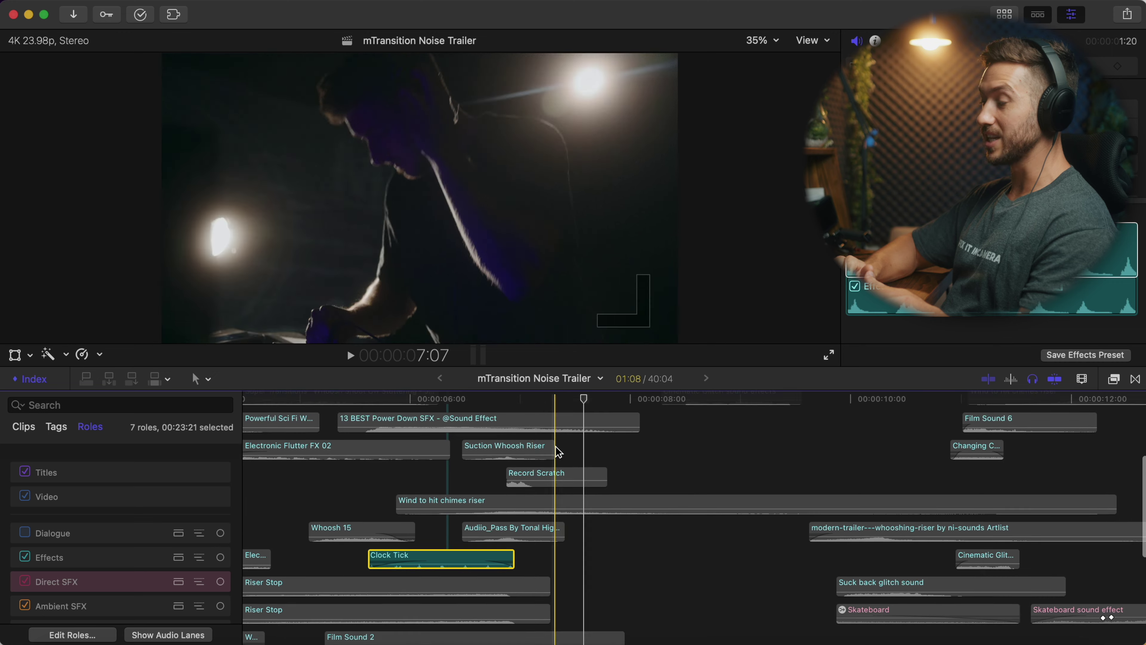
pyautogui.moveTo(560, 452); pyautogui.dragTo(501, 536)
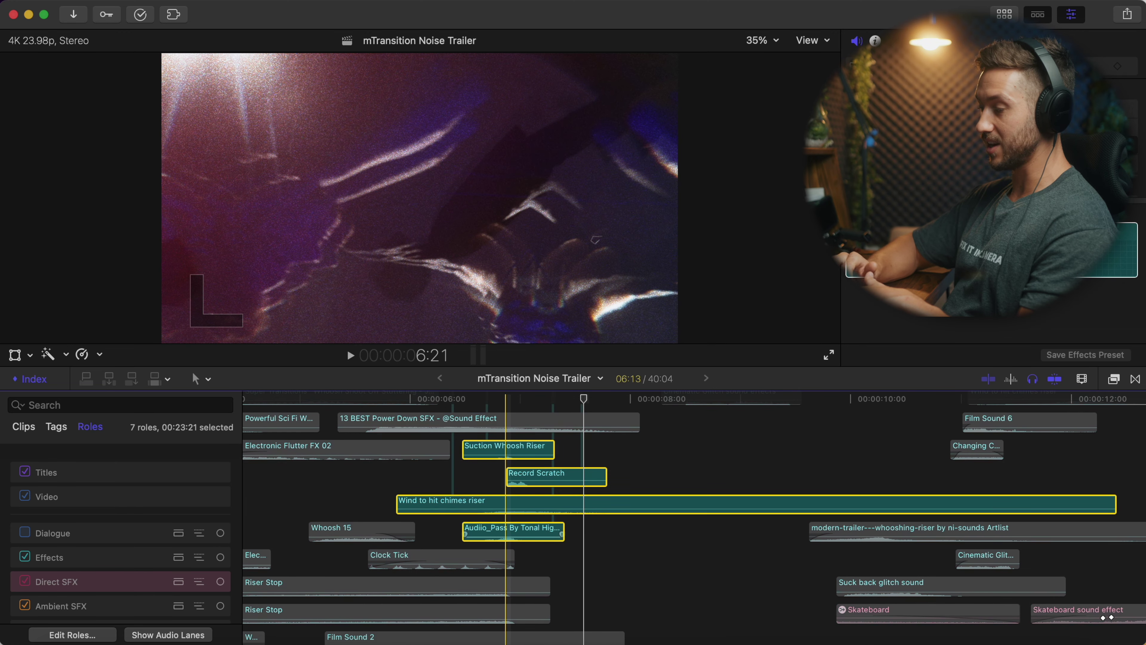
pyautogui.scroll(-10, 501, 536)
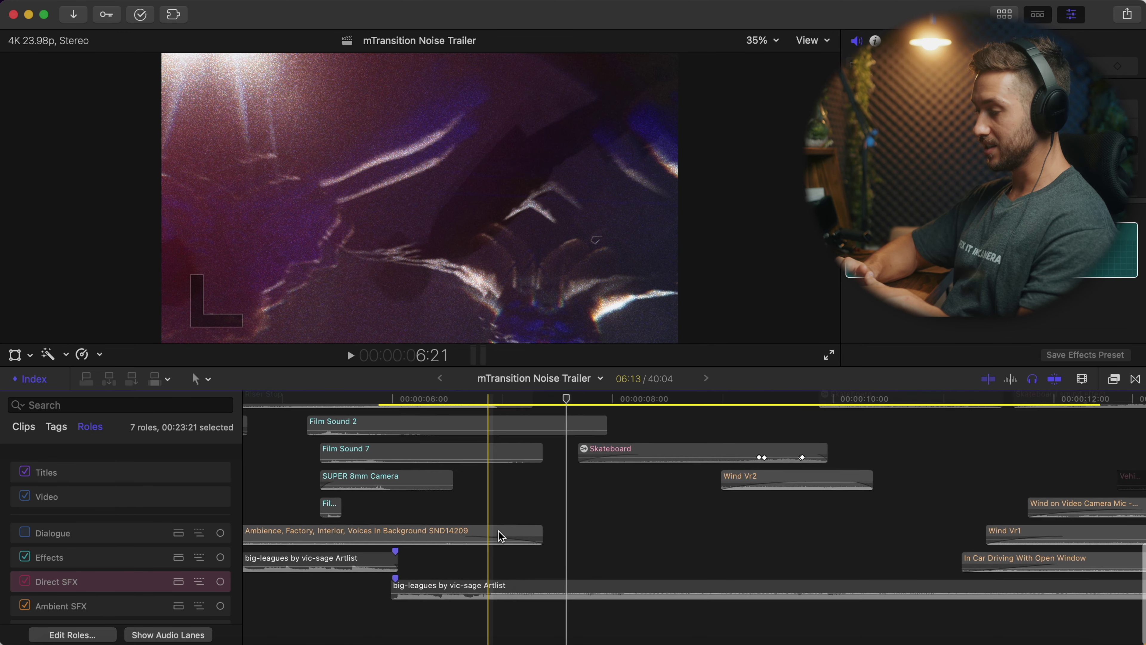
pyautogui.scroll(6, 501, 536)
pyautogui.scroll(4, 501, 536)
pyautogui.hscroll(-1, 501, 536)
pyautogui.press('space')
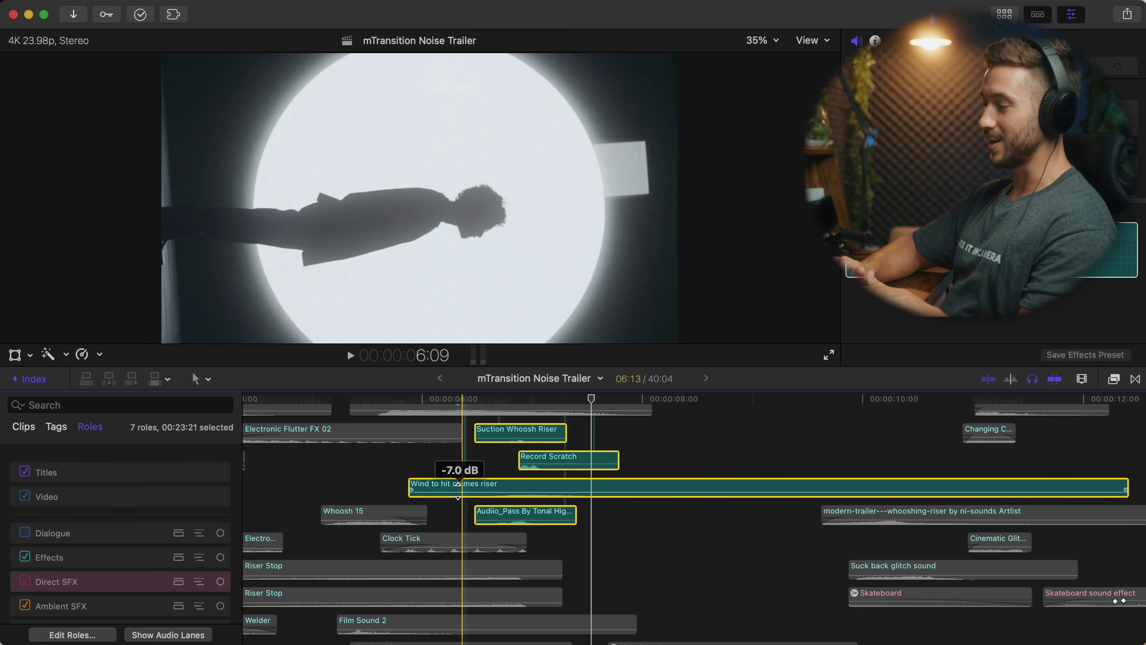
pyautogui.press('space')
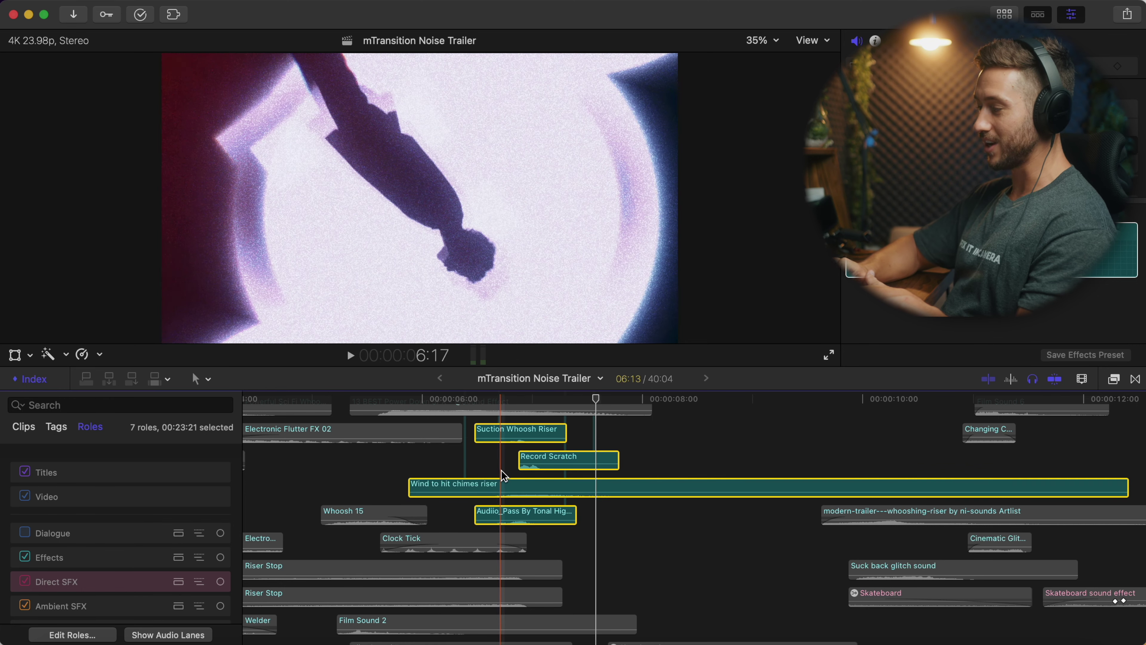
pyautogui.press('space')
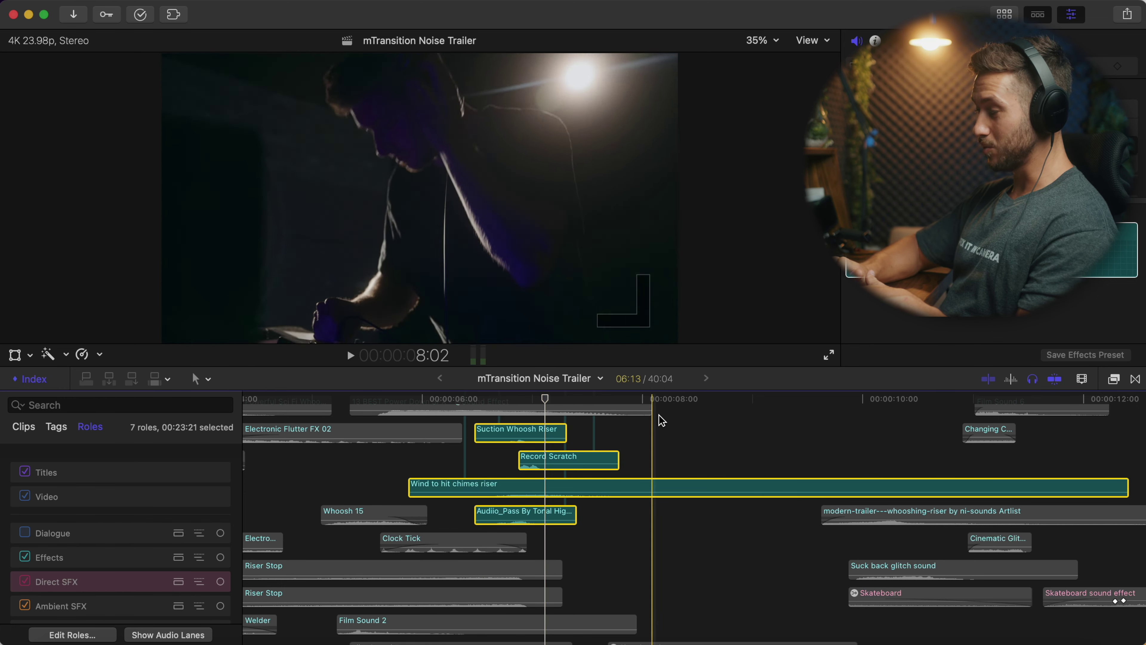
# Step: Solo and play only the Suction Whoosh Riser over the transition into the DJ shot, and select the Record Scratch clip
pyautogui.click(655, 417)
pyautogui.click(541, 434)
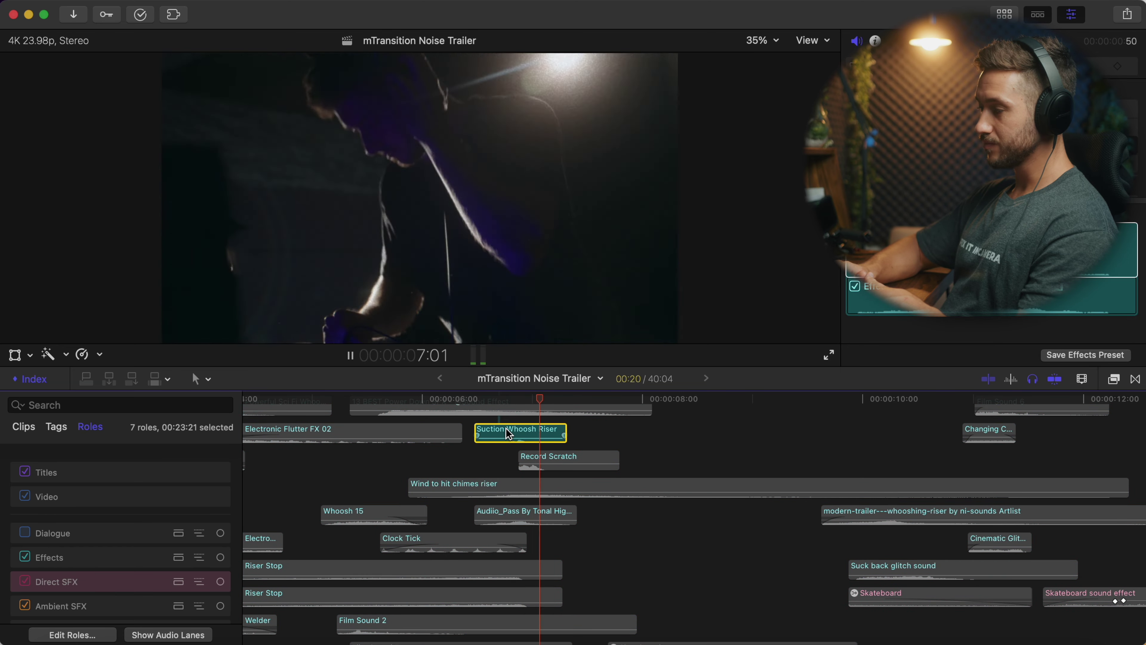
pyautogui.press('space')
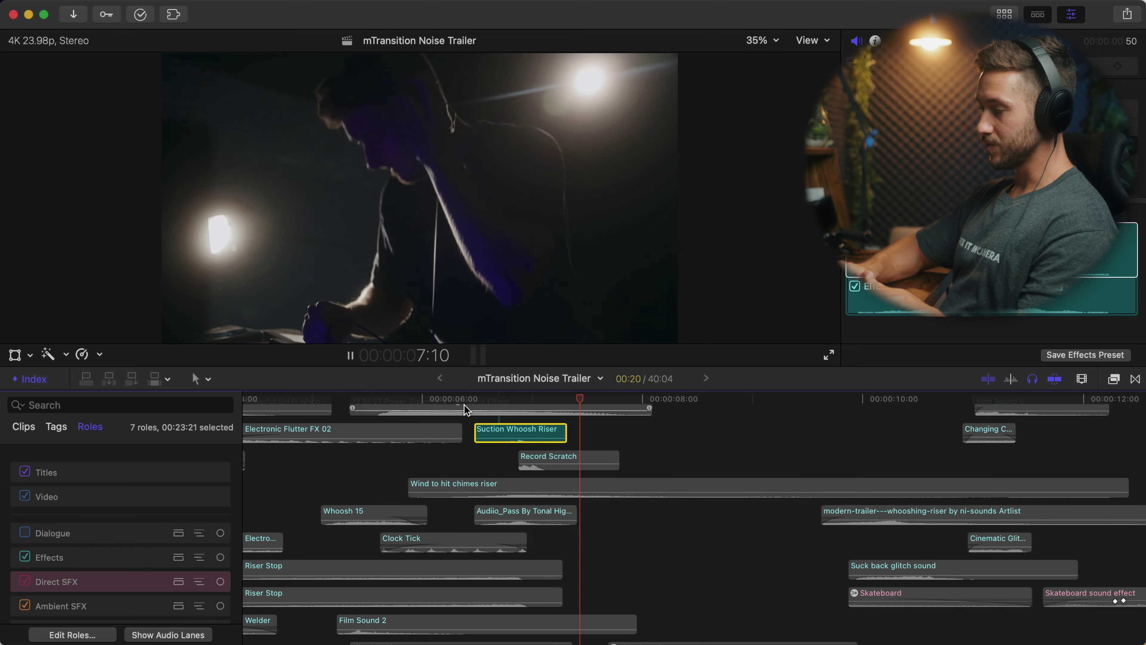
pyautogui.press('space')
pyautogui.click(531, 457)
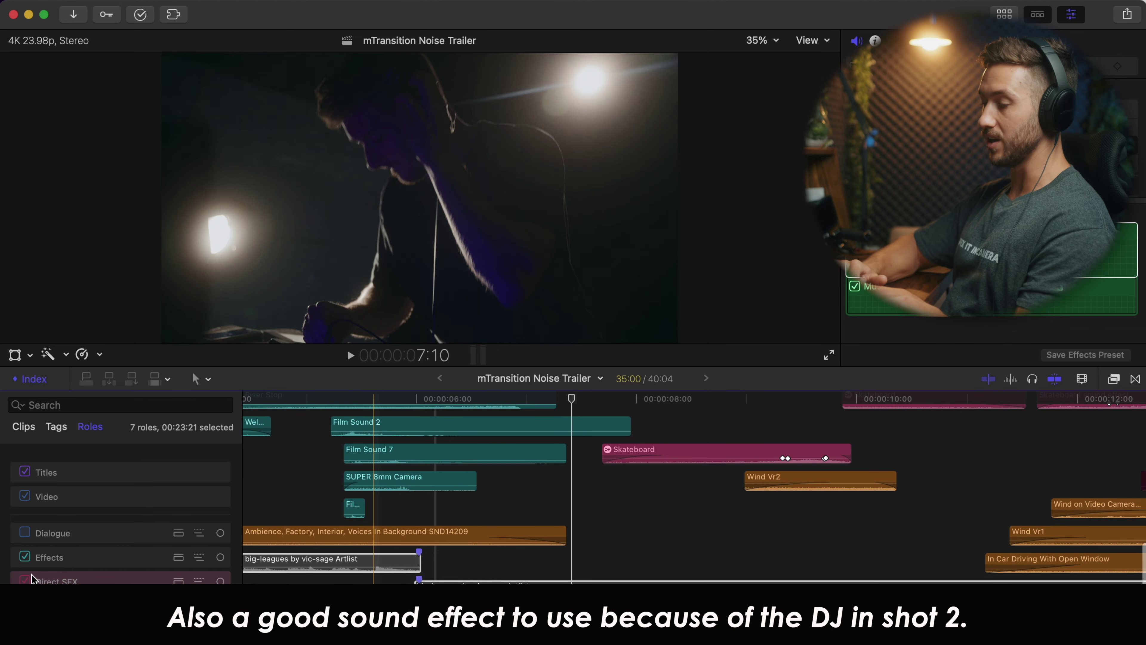
# Step: Turn the Music role back on and play the full mix from the NOIZZZ title through the rotating silhouette into the DJ shot
pyautogui.scroll(-2, 27, 565)
pyautogui.click(25, 596)
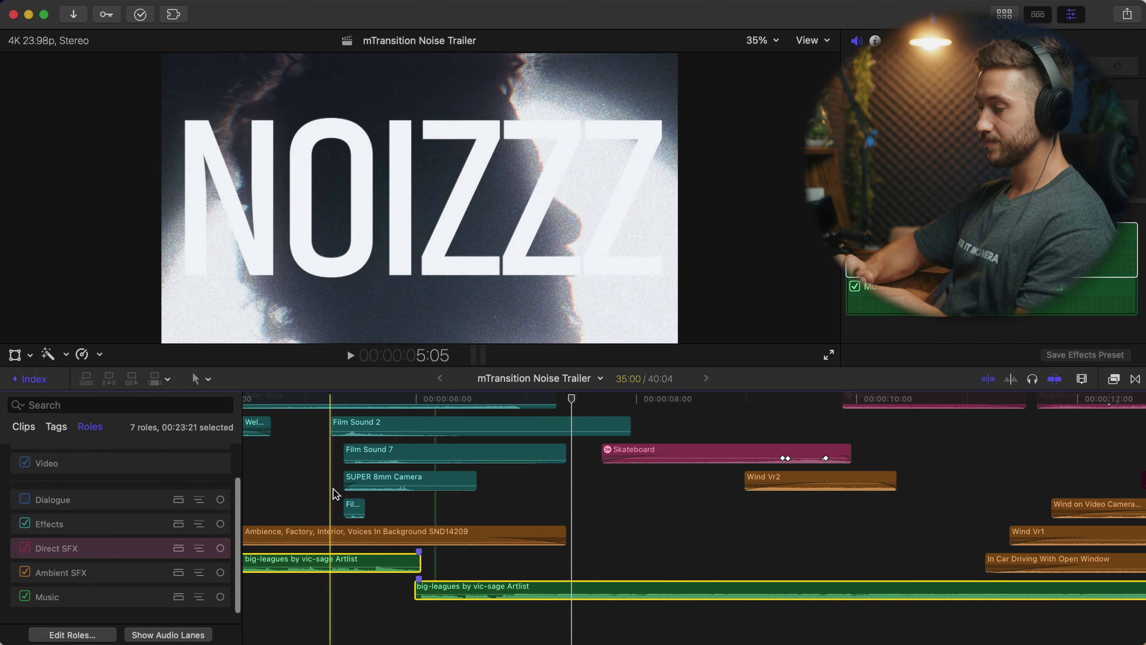
pyautogui.press('space')
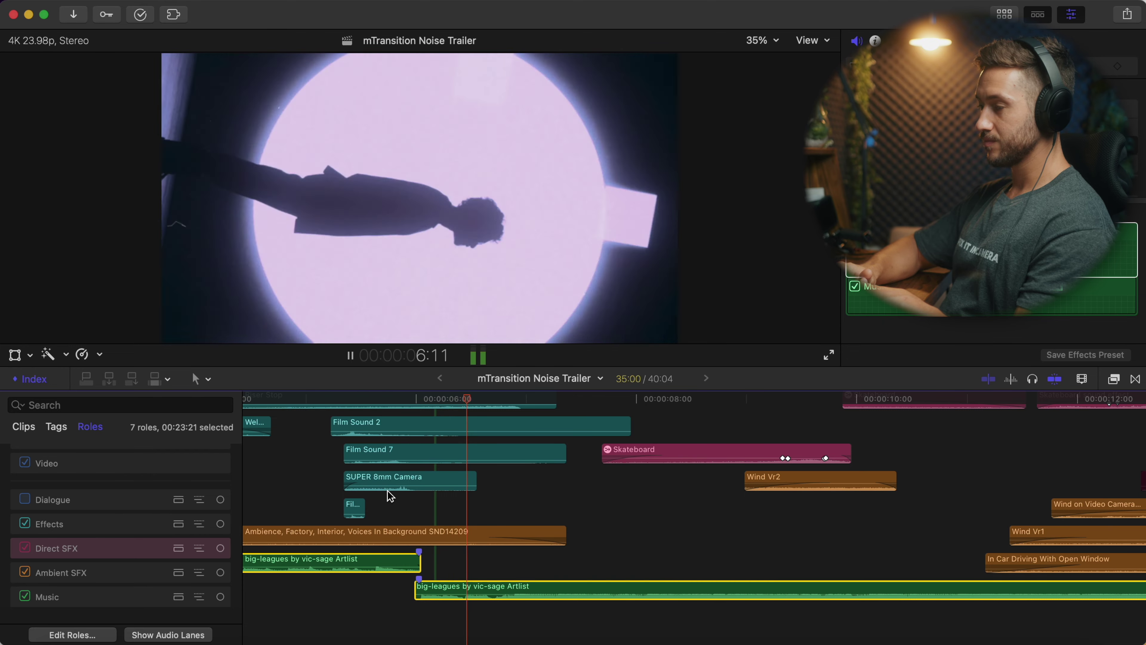
pyautogui.press('space')
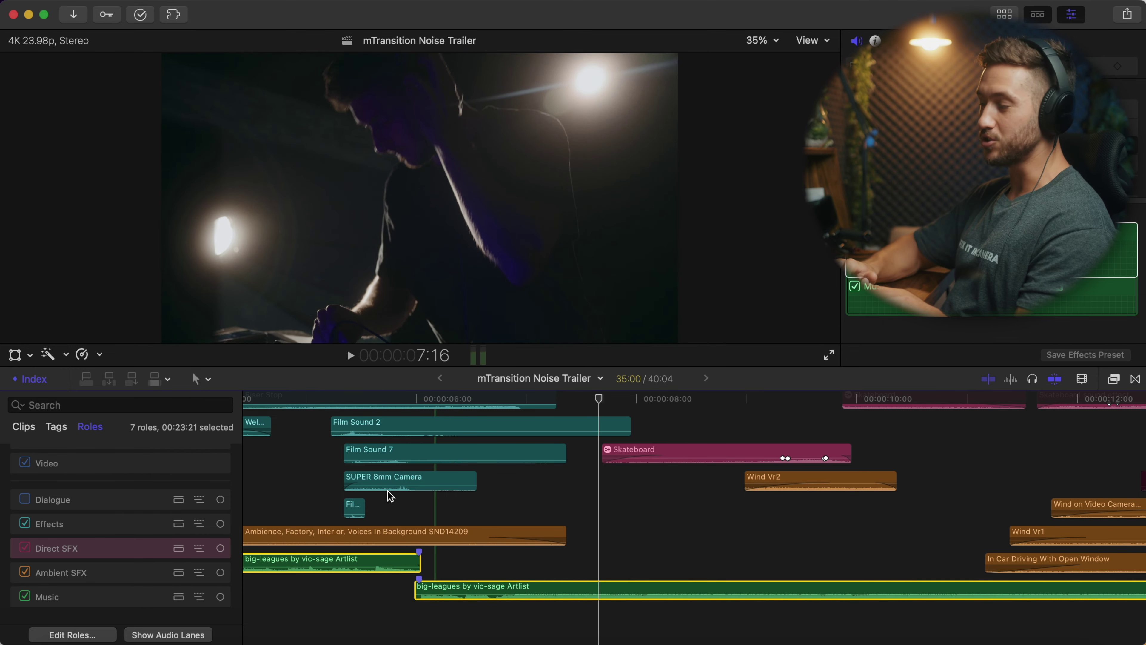
pyautogui.moveTo(356, 509); pyautogui.dragTo(355, 508)
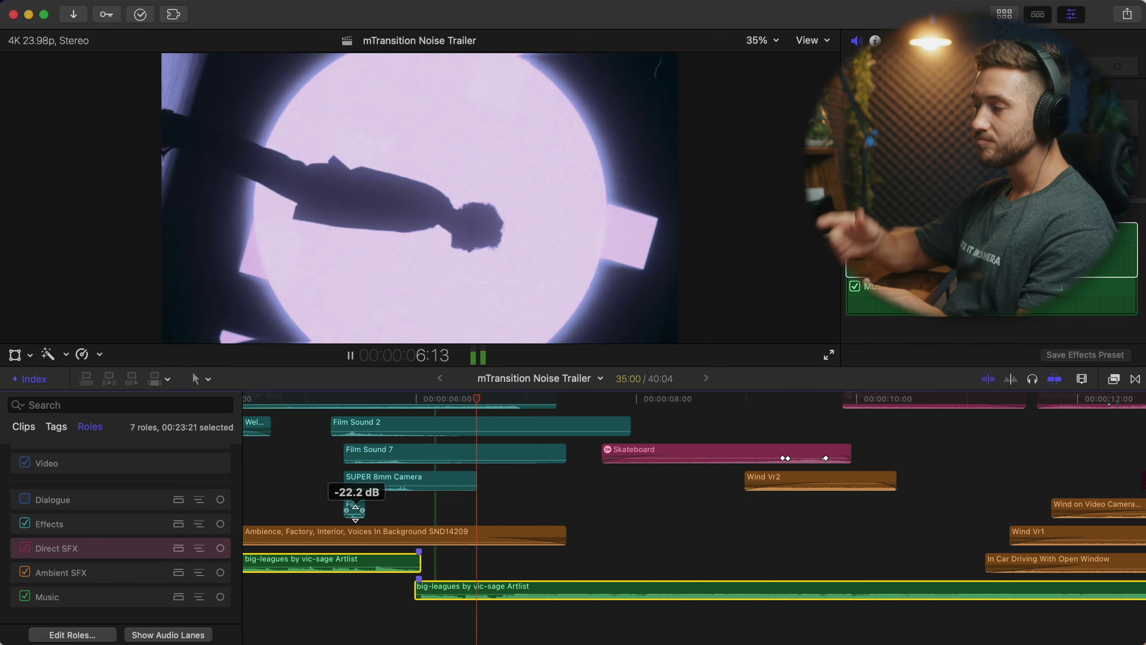
pyautogui.press('space')
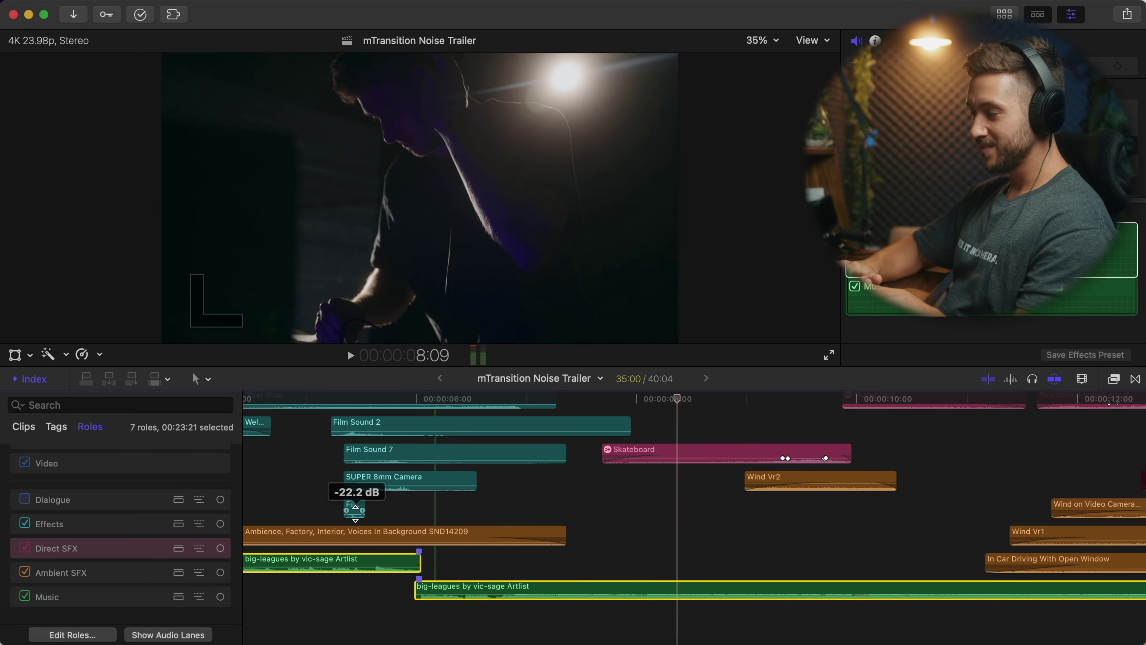
# Step: Solo the Radio Station ID 02 and Radio Tuning FX 02 clips beneath the boombox shot and play them together
pyautogui.scroll(6, 453, 472)
pyautogui.hscroll(10, 525, 505)
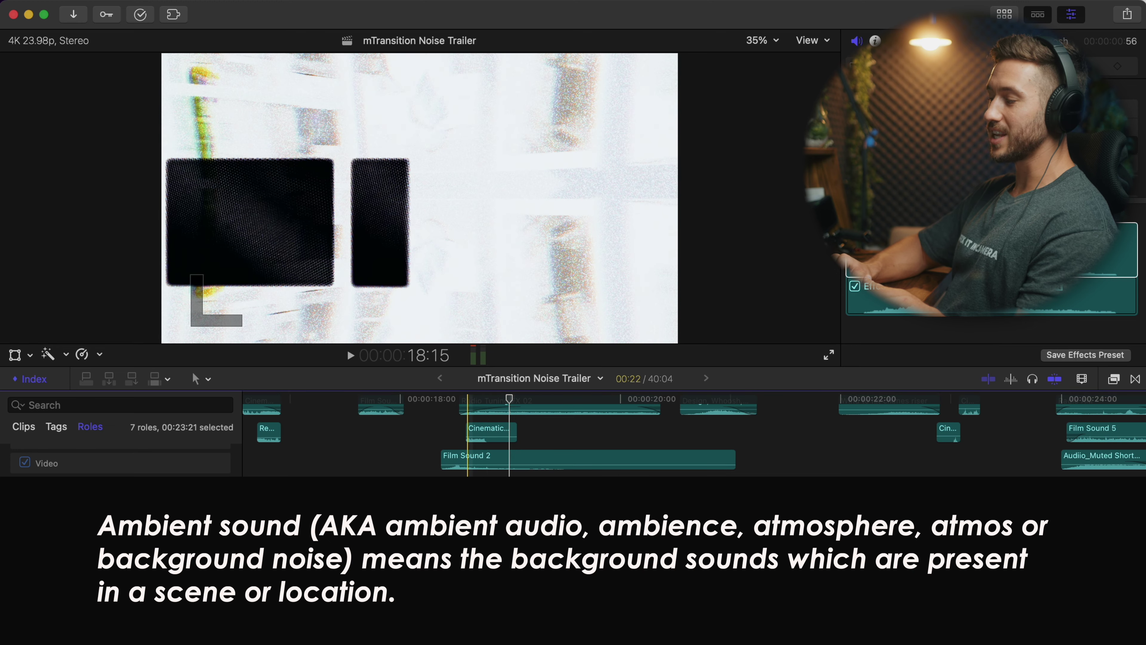
pyautogui.scroll(3, 694, 434)
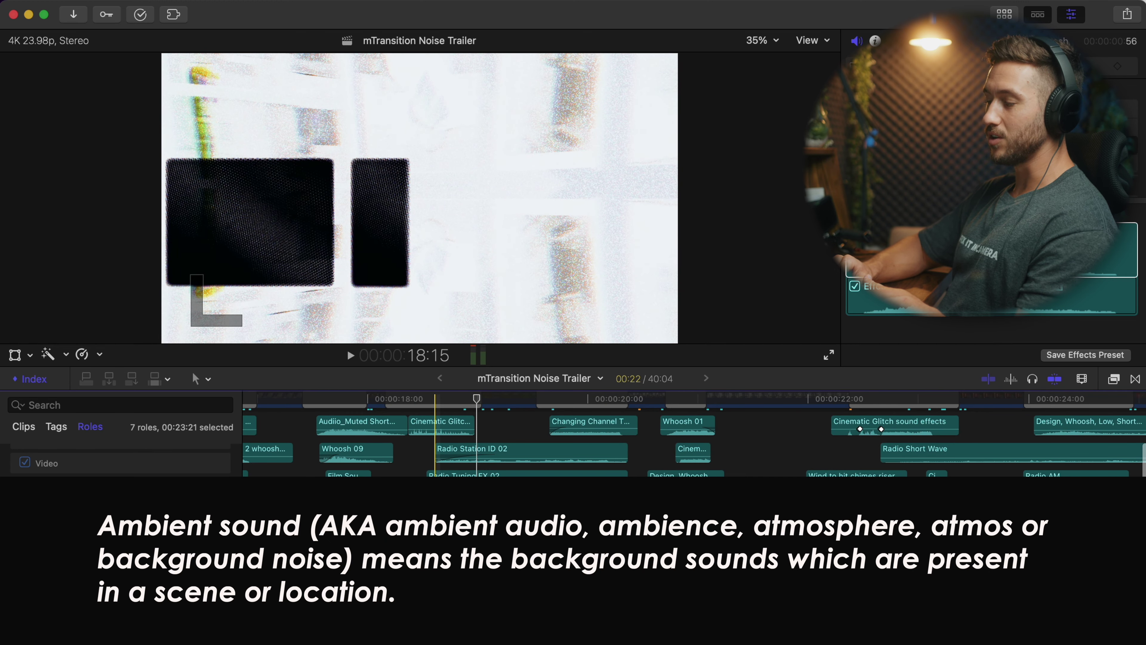
pyautogui.click(483, 358)
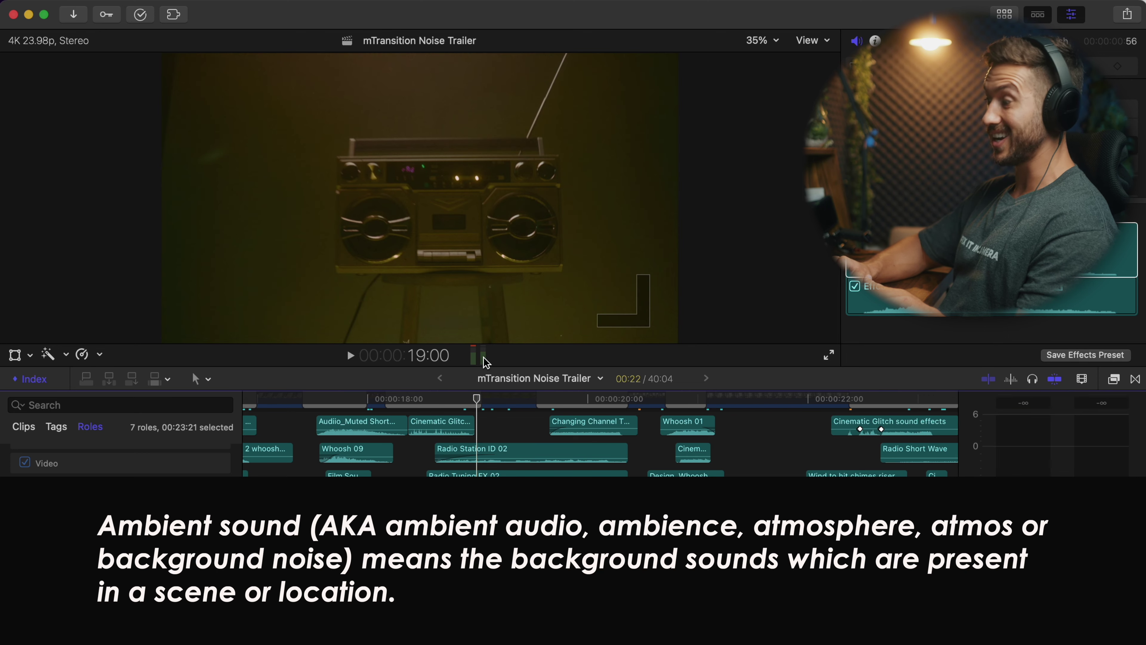
pyautogui.click(483, 360)
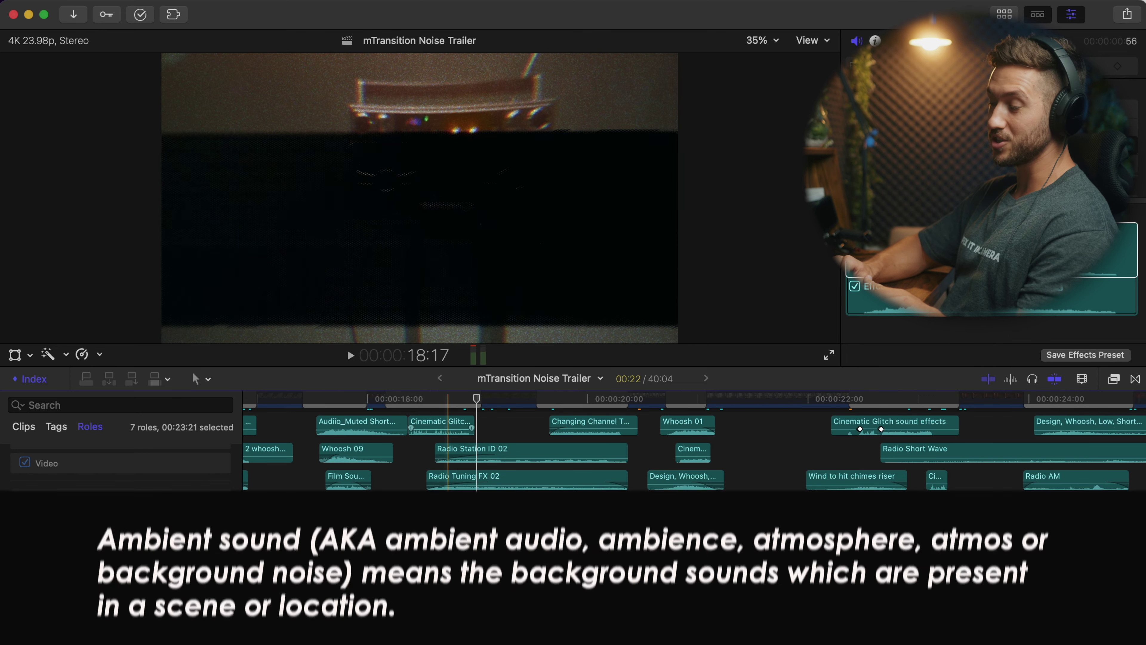
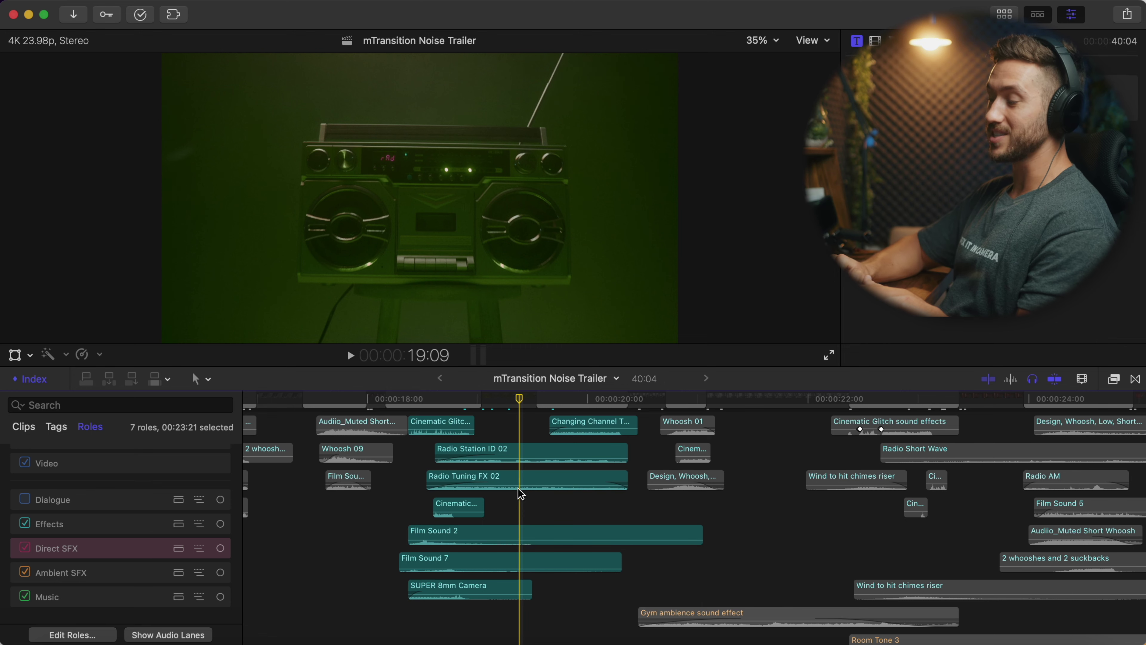
pyautogui.moveTo(517, 509); pyautogui.dragTo(518, 458)
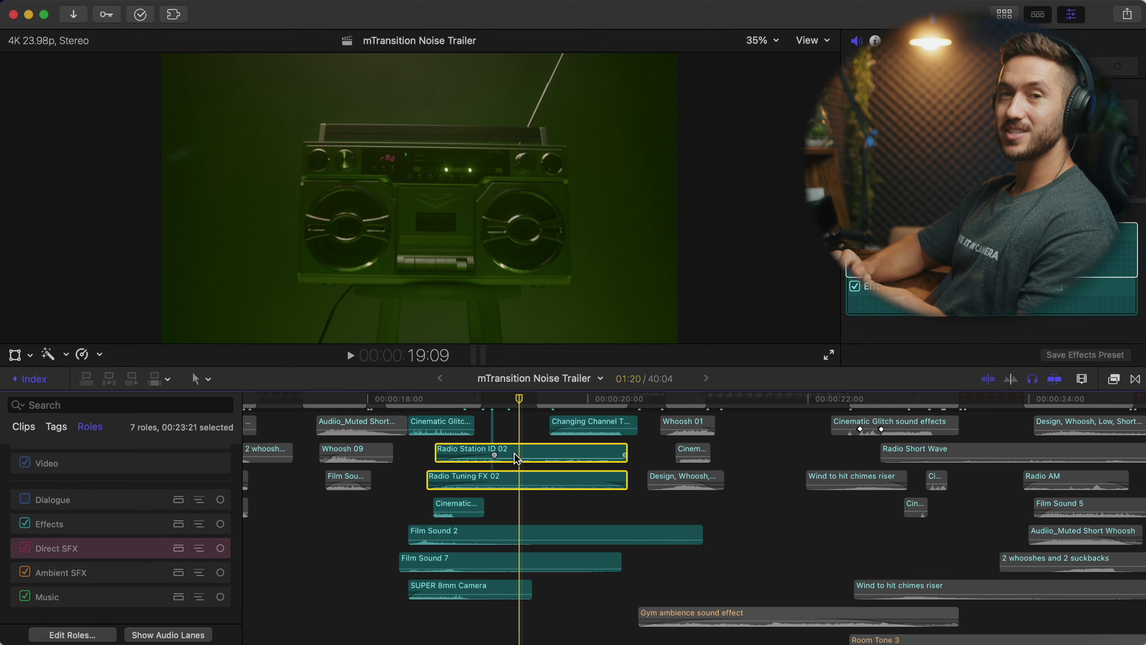
pyautogui.press('space')
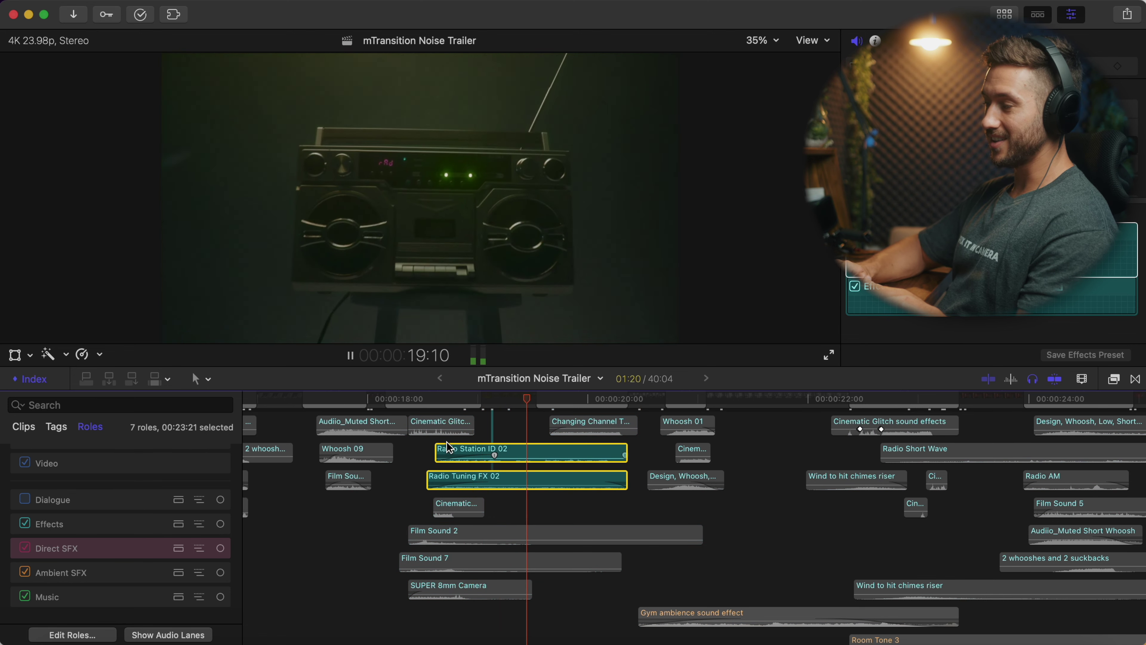
pyautogui.press('space')
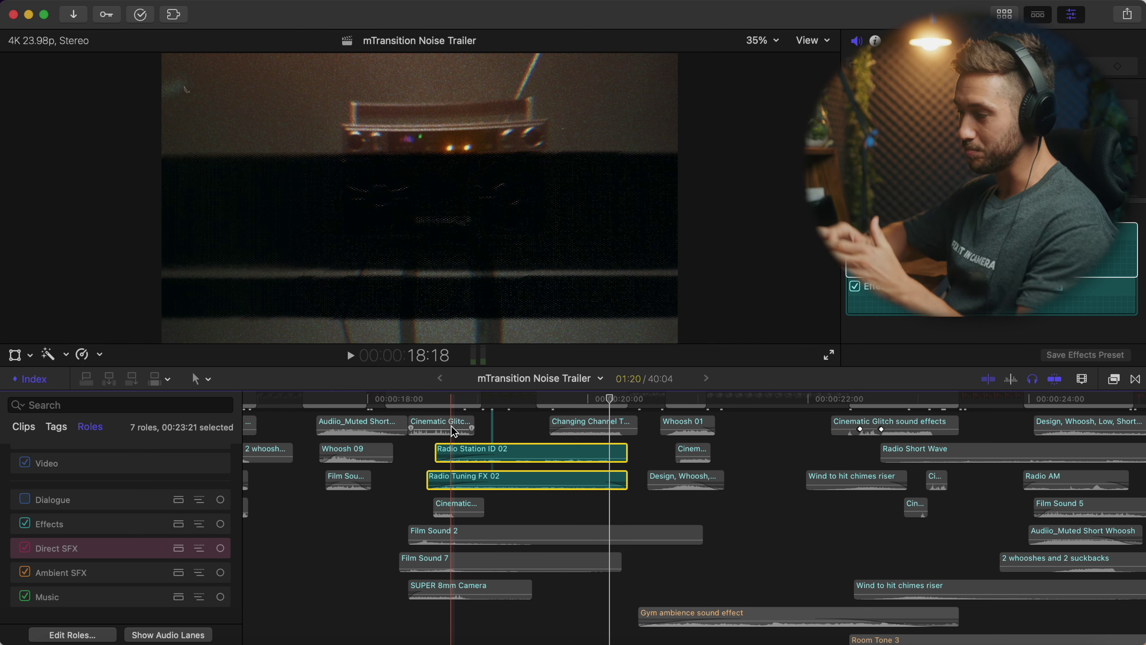
pyautogui.press('space')
pyautogui.press('space')
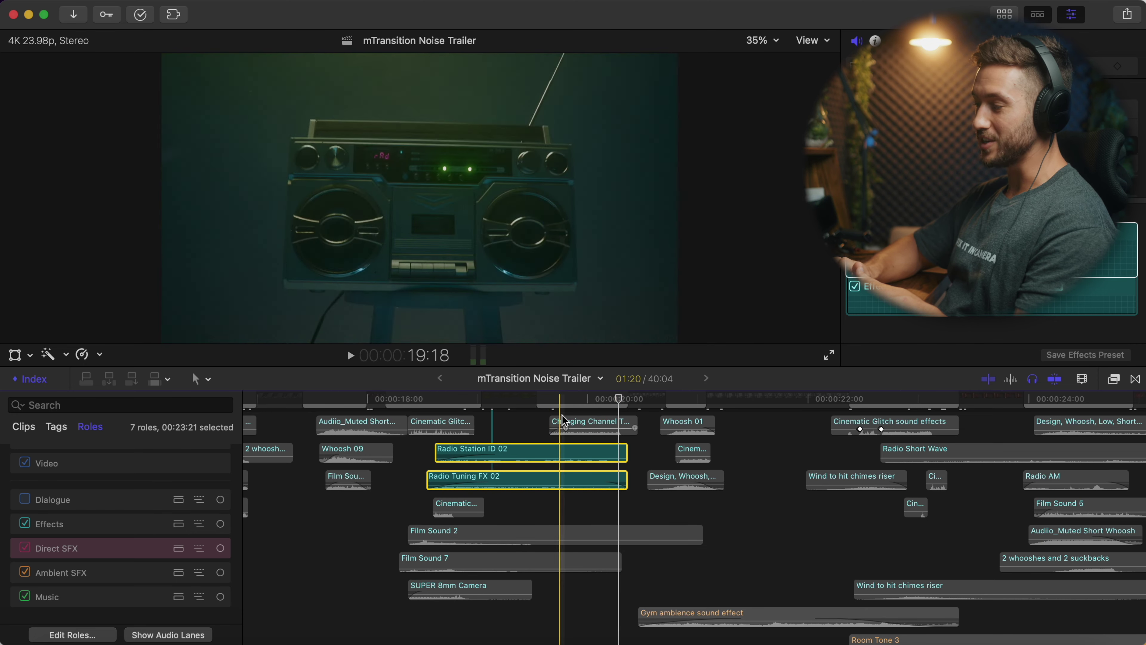
# Step: Solo the Changing Channel clip beneath the transition from the boombox to the gym shot and play it
pyautogui.scroll(1, 596, 420)
pyautogui.scroll(3, 595, 420)
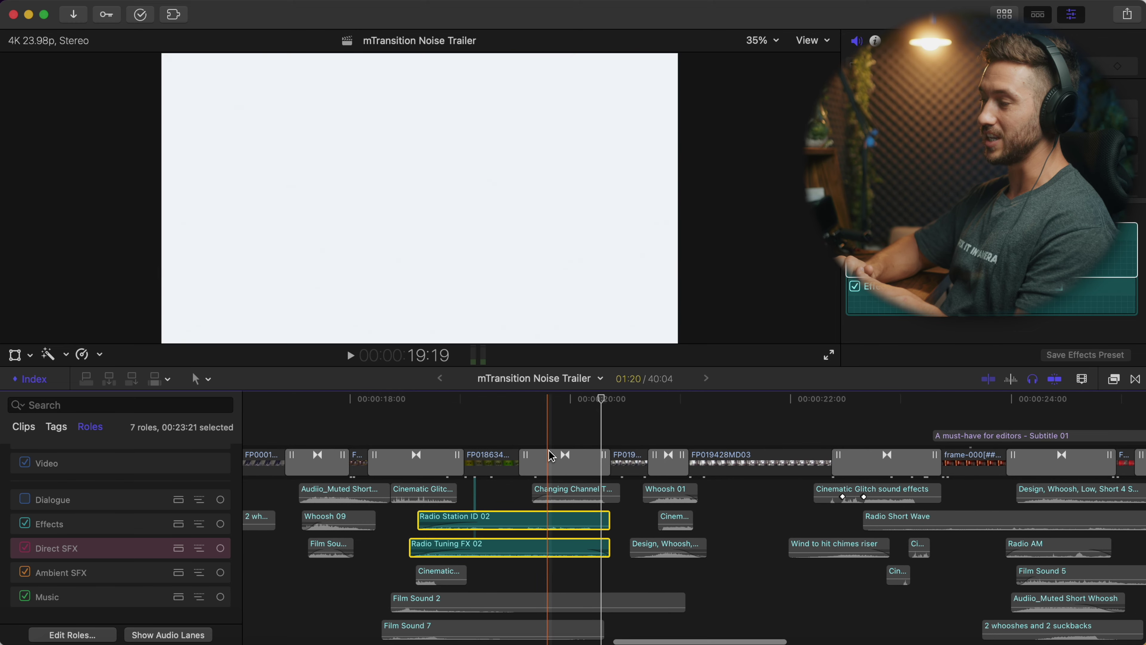
pyautogui.scroll(-1, 562, 454)
pyautogui.click(562, 463)
pyautogui.press('space')
pyautogui.moveTo(548, 471); pyautogui.dragTo(549, 467)
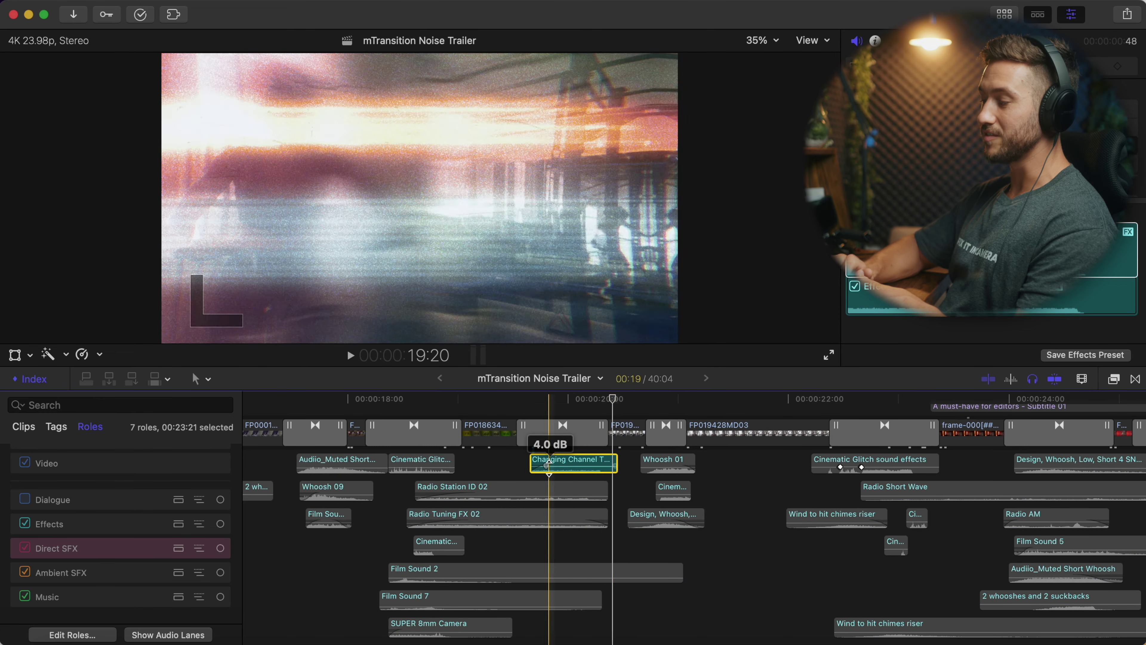
# Step: With the big-leagues music muted, play from the skateboard shot through the gym shots to hear the effects and ambient clips
pyautogui.scroll(-2, 549, 468)
pyautogui.scroll(2, 548, 468)
pyautogui.hscroll(3, 548, 467)
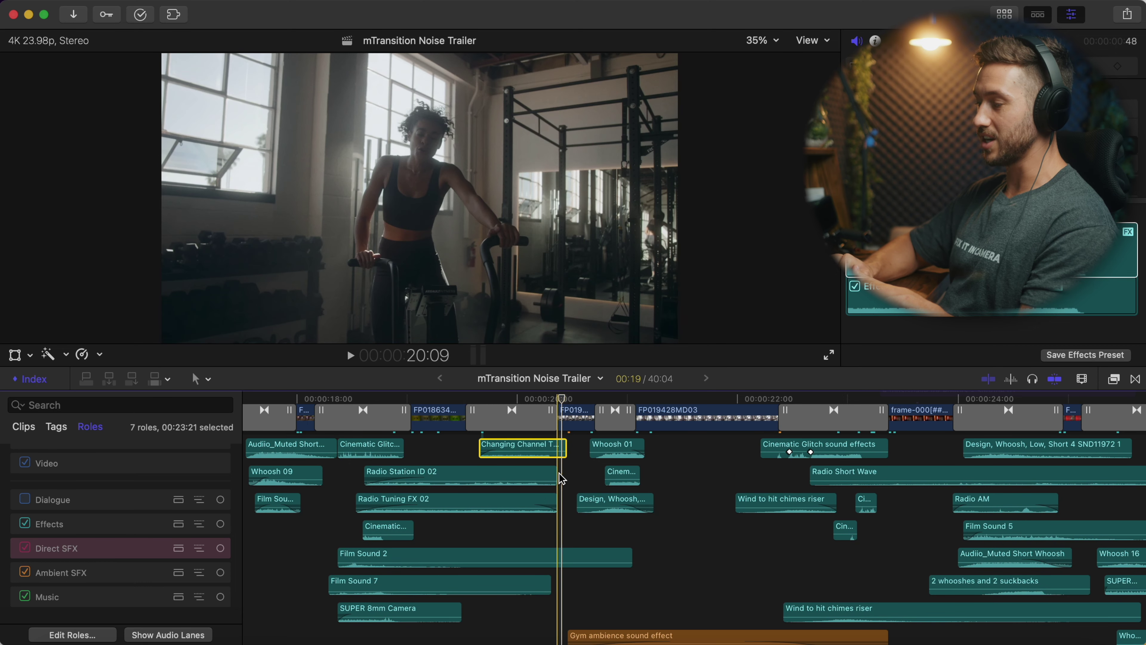
pyautogui.press('space')
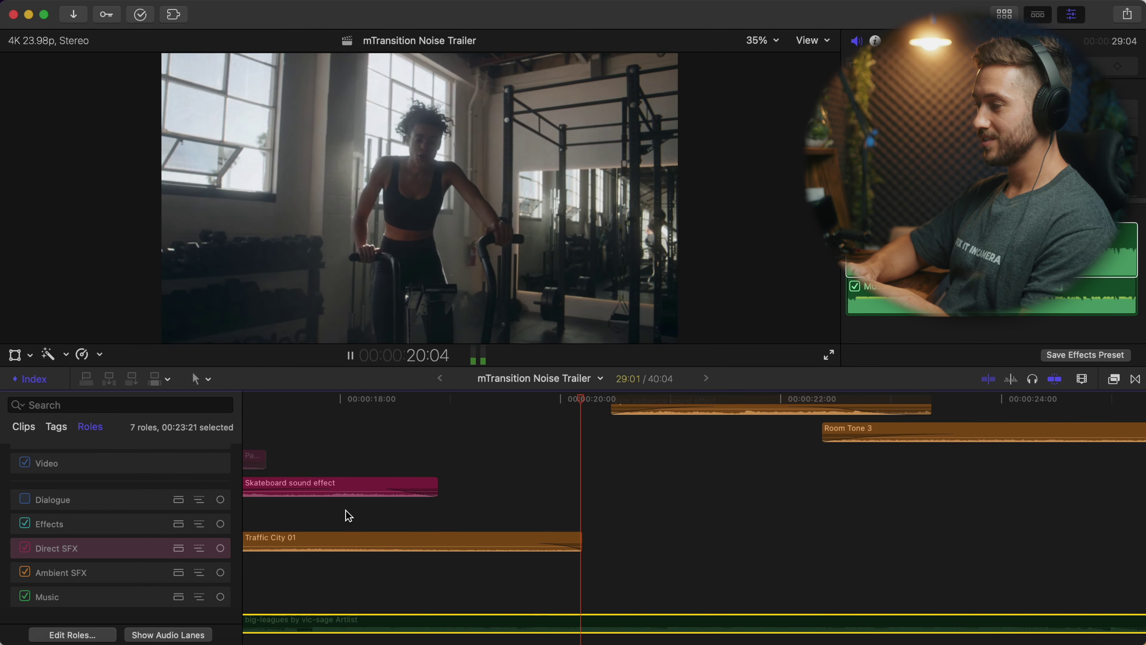
pyautogui.press('space')
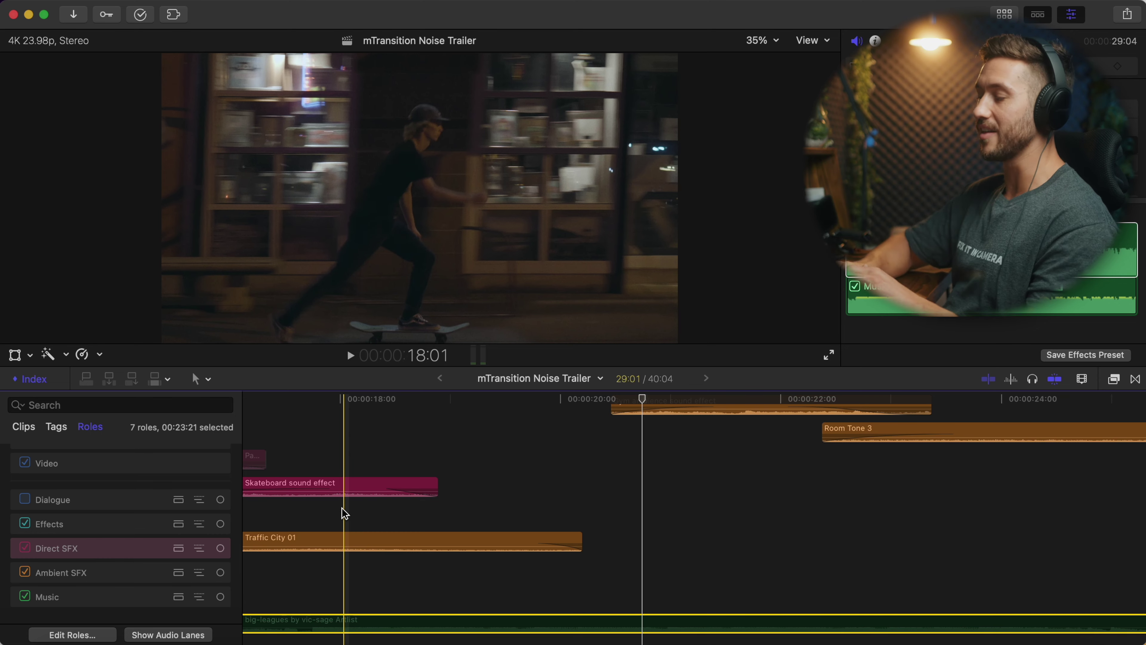
pyautogui.press('space')
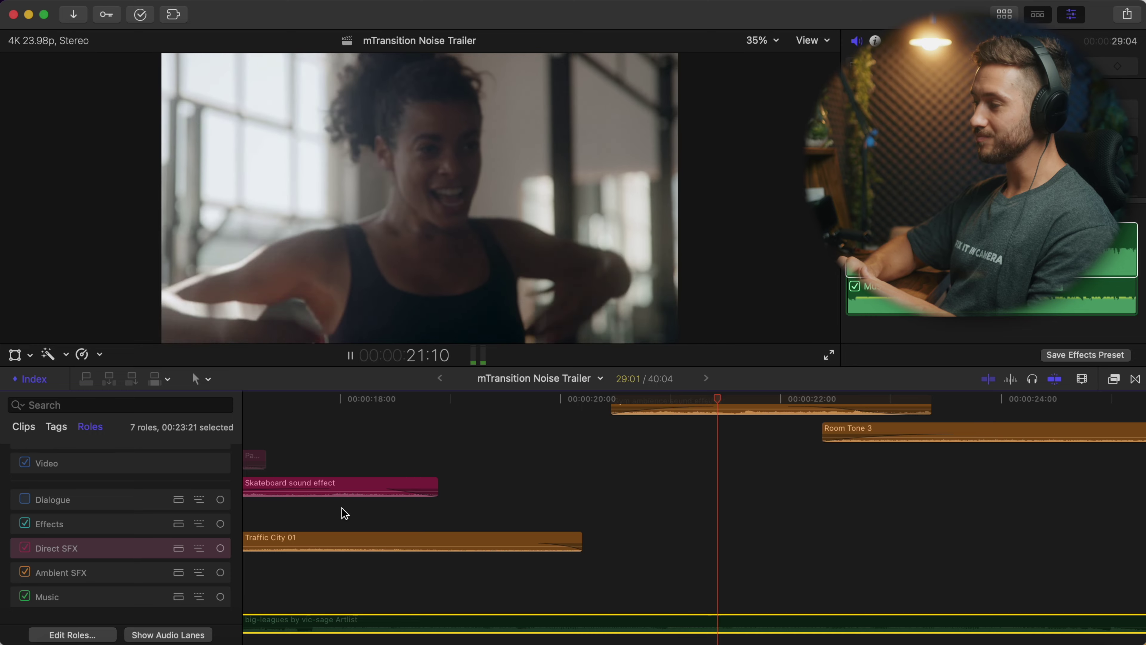
pyautogui.scroll(3, 345, 513)
pyautogui.scroll(-3, 343, 517)
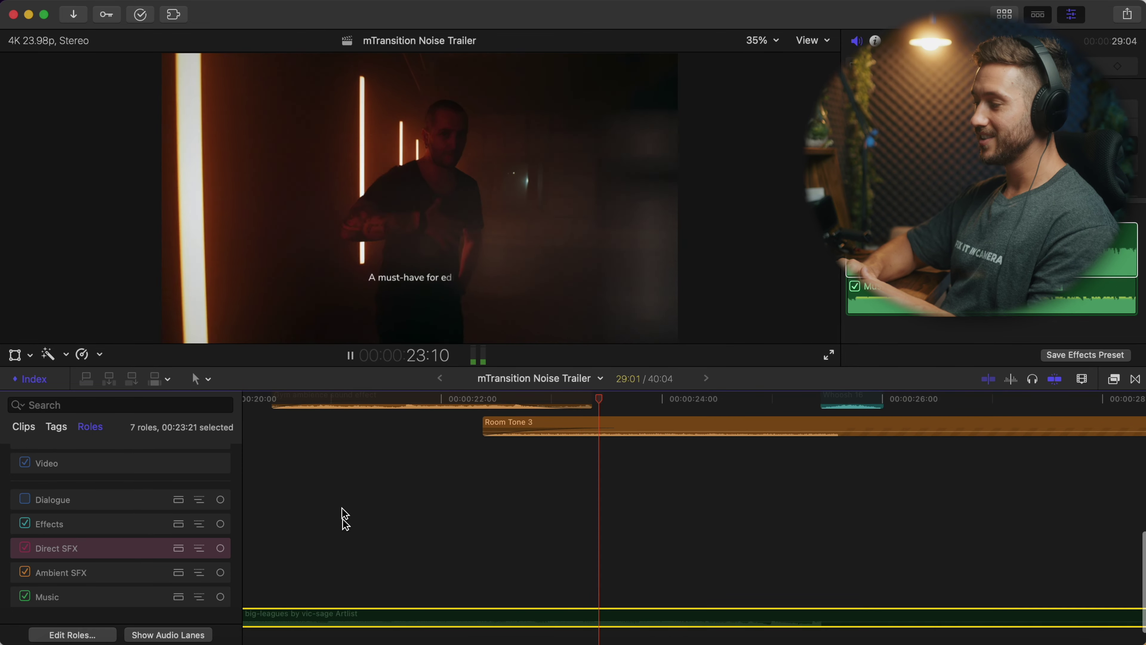
pyautogui.press('space')
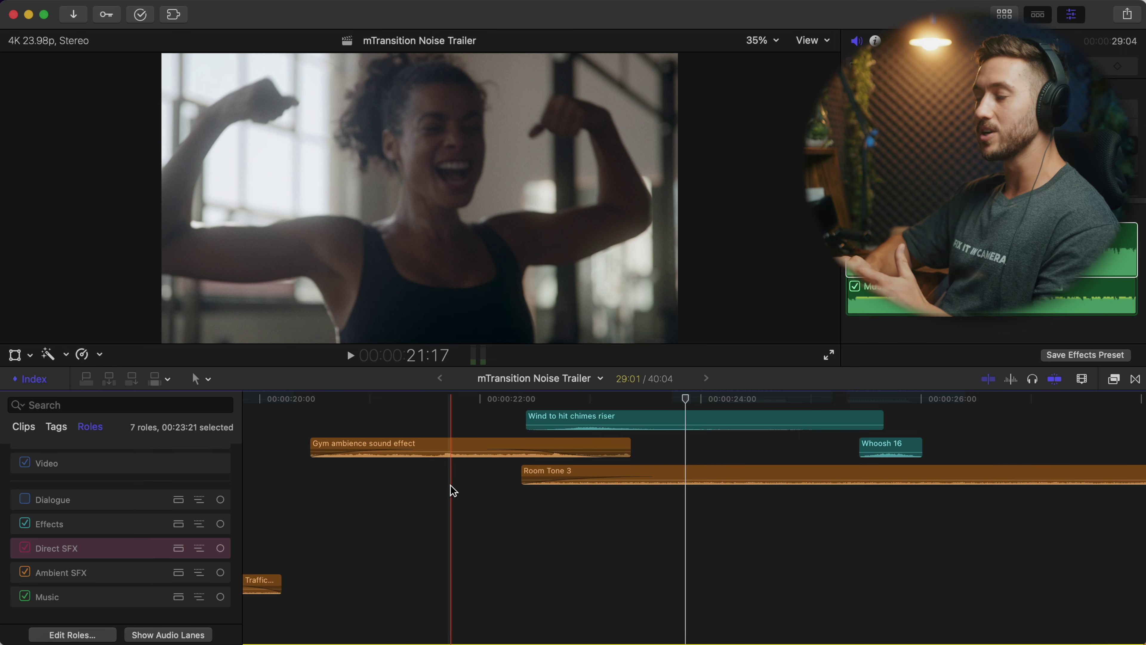
# Step: Play the passage from the gym through the neon-tube shot to the seated man with all effects and ambient clips audible
pyautogui.press('space')
pyautogui.scroll(3, 451, 486)
pyautogui.hscroll(4, 451, 486)
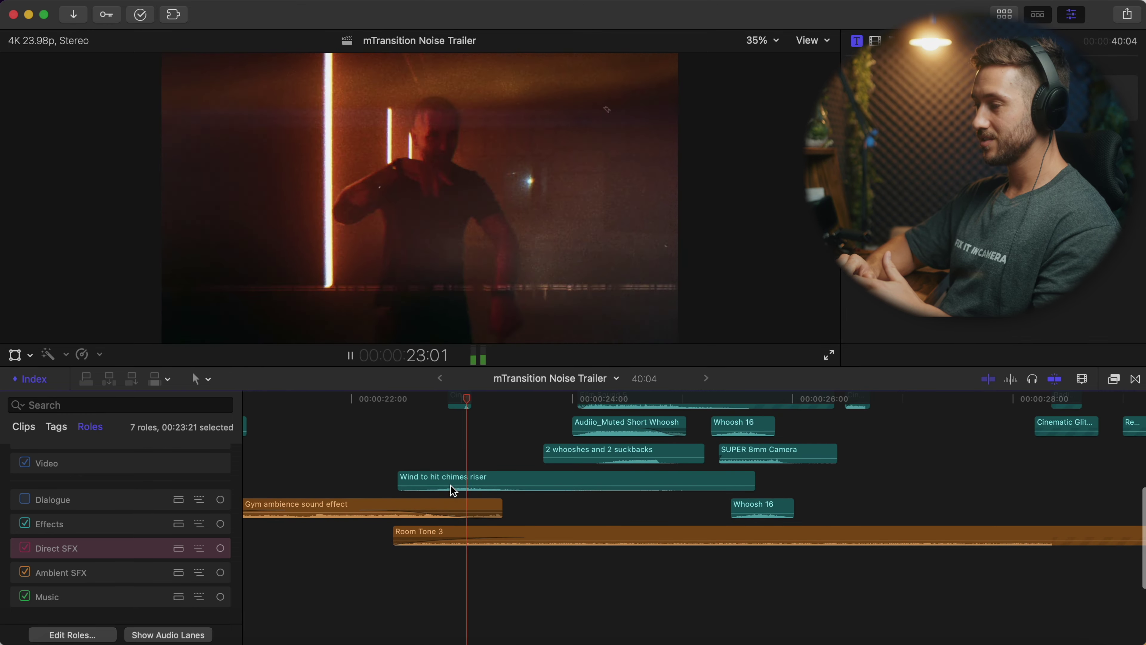
pyautogui.press('space')
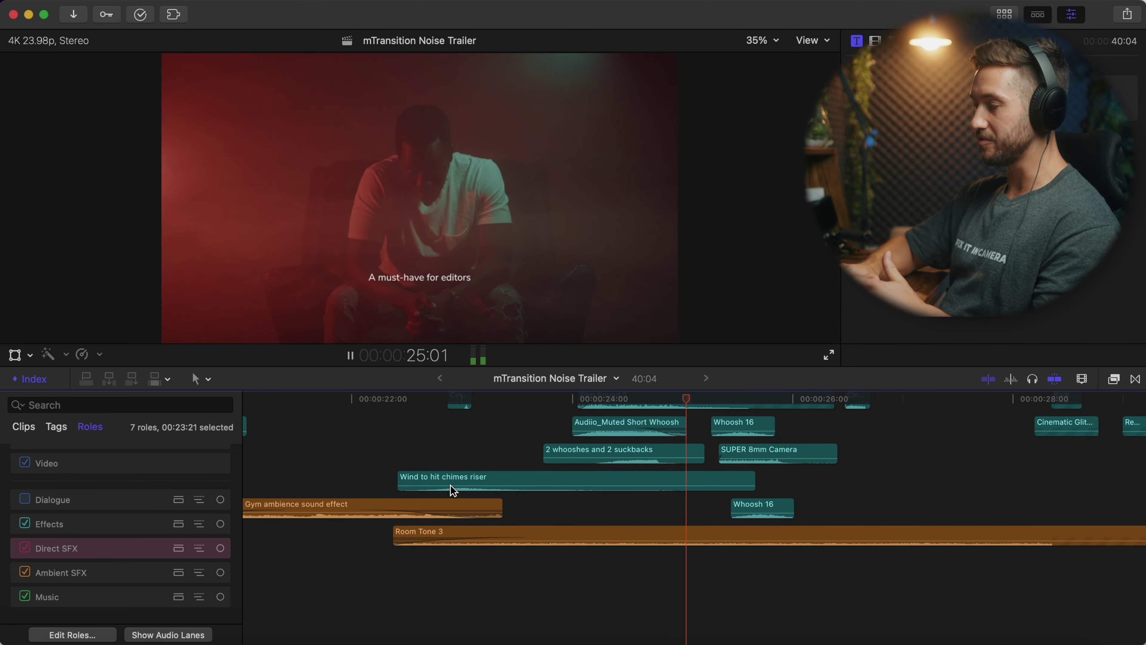
pyautogui.scroll(5, 665, 468)
pyautogui.hscroll(2, 665, 468)
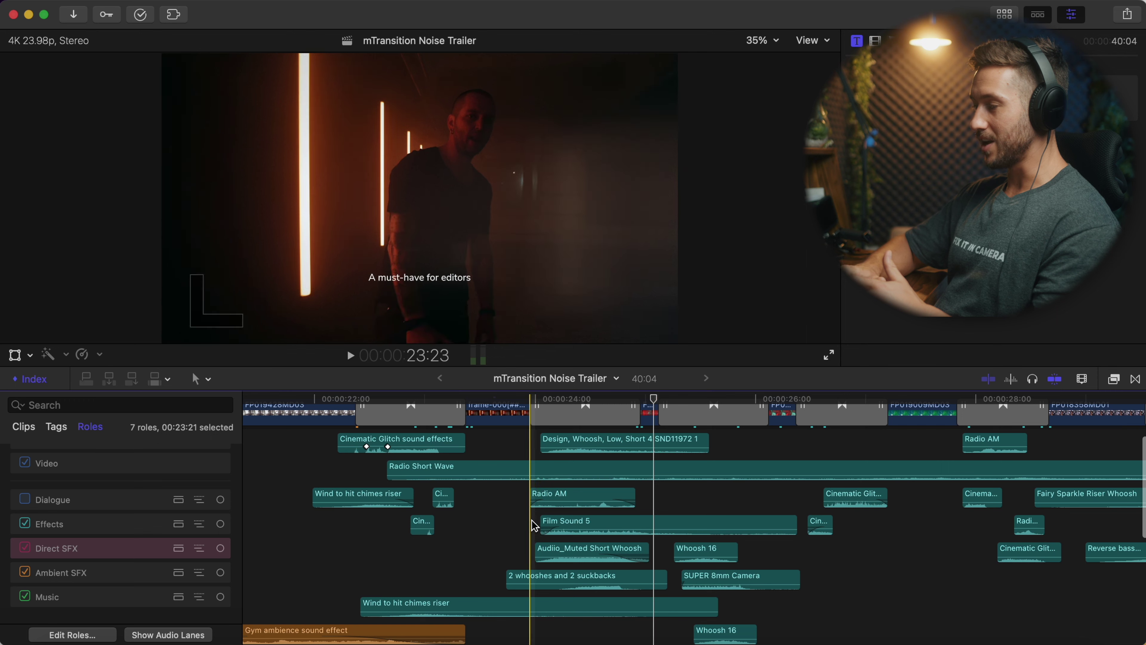
pyautogui.press('space')
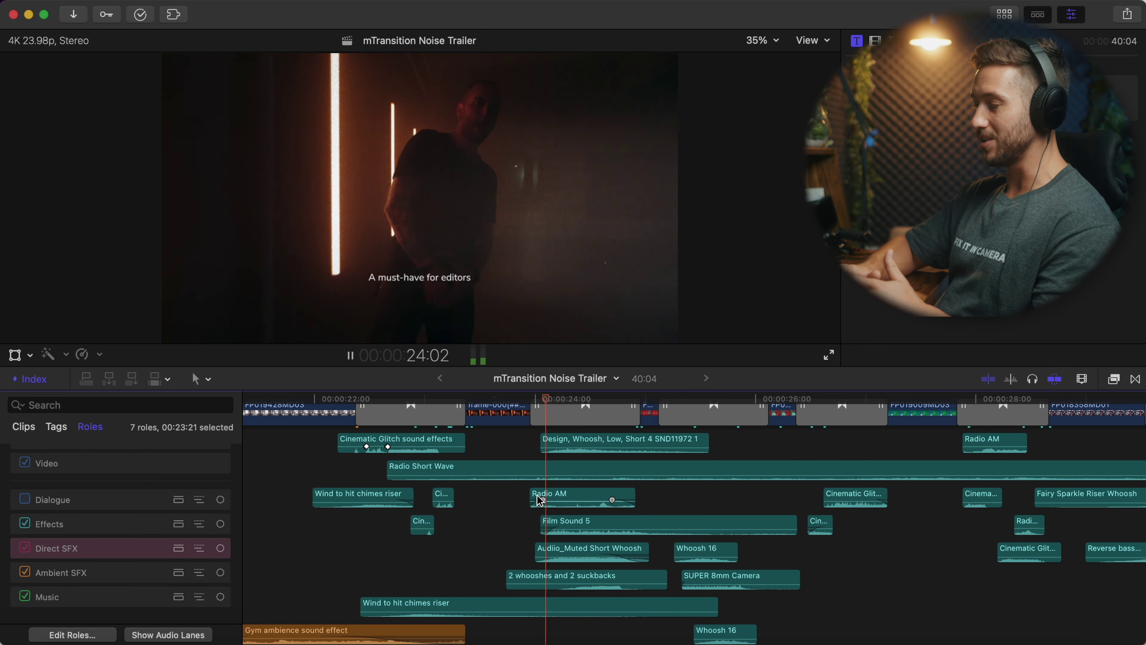
pyautogui.press('space')
# Step: Solo the Radio AM clip beneath the transition from the neon-tube shot to the seated man and play it
pyautogui.click(558, 498)
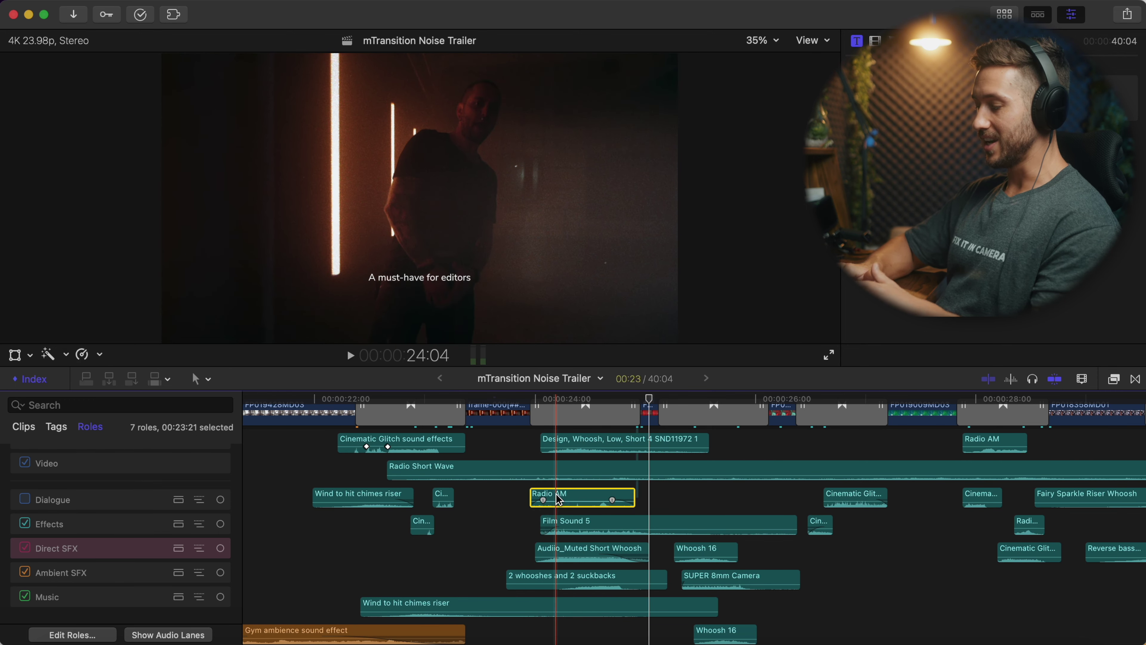
pyautogui.press('space')
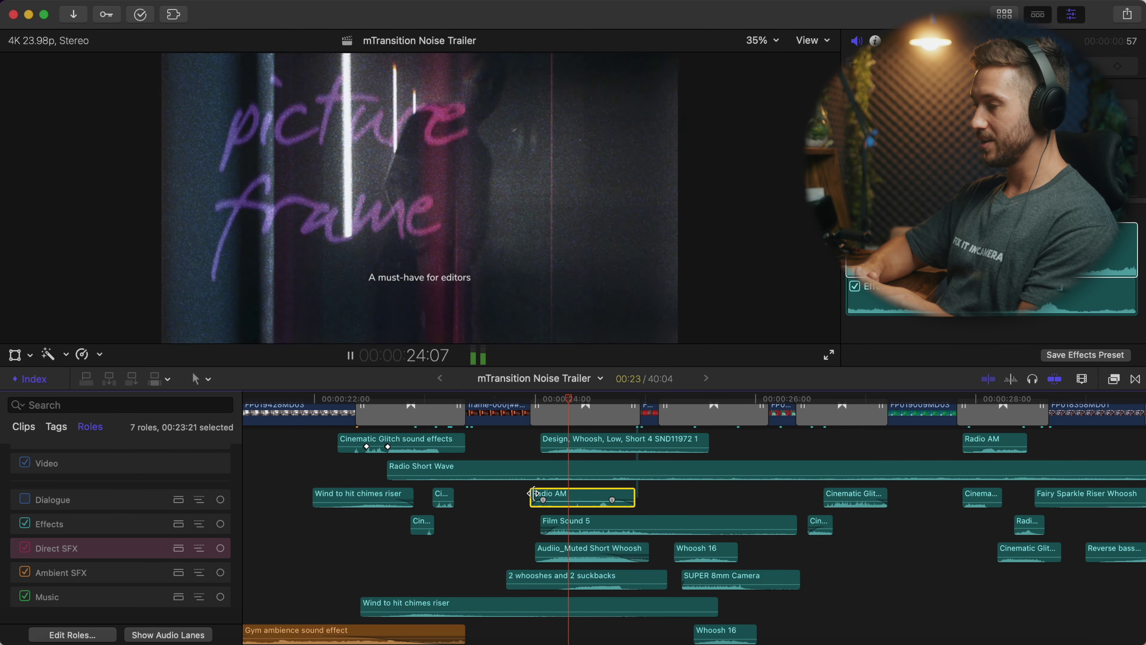
pyautogui.press('space')
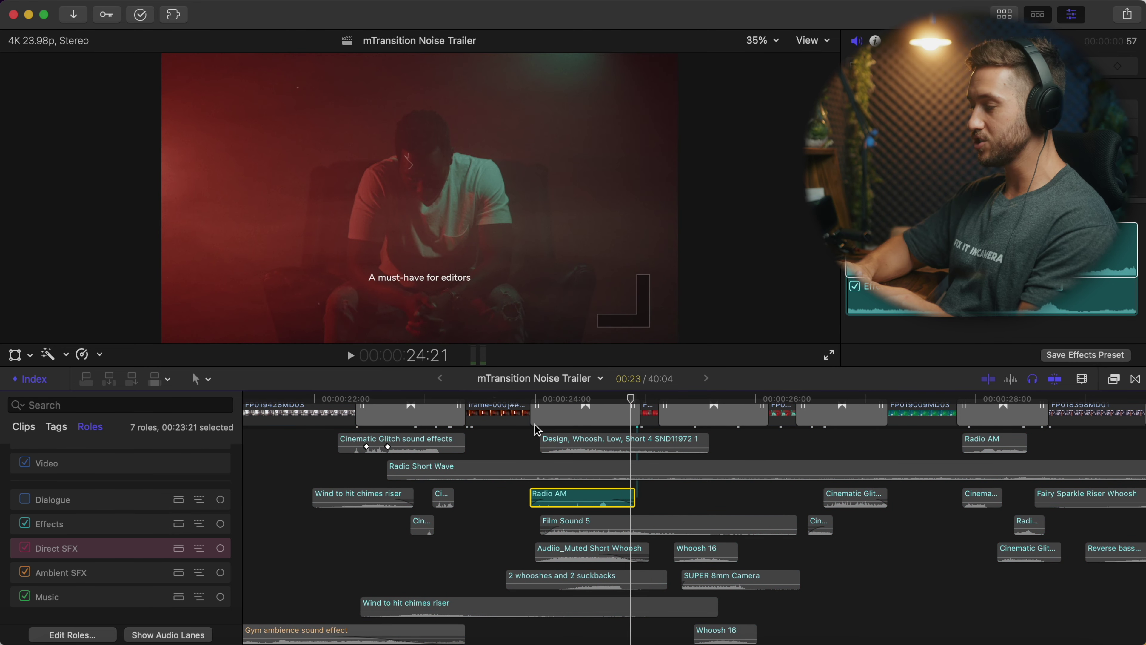
# Step: Solo and play the Film Sound 5, Audiio_Muted Short Whoosh and 2 whooshes and 2 suckbacks clips one at a time
pyautogui.click(568, 525)
pyautogui.press('space')
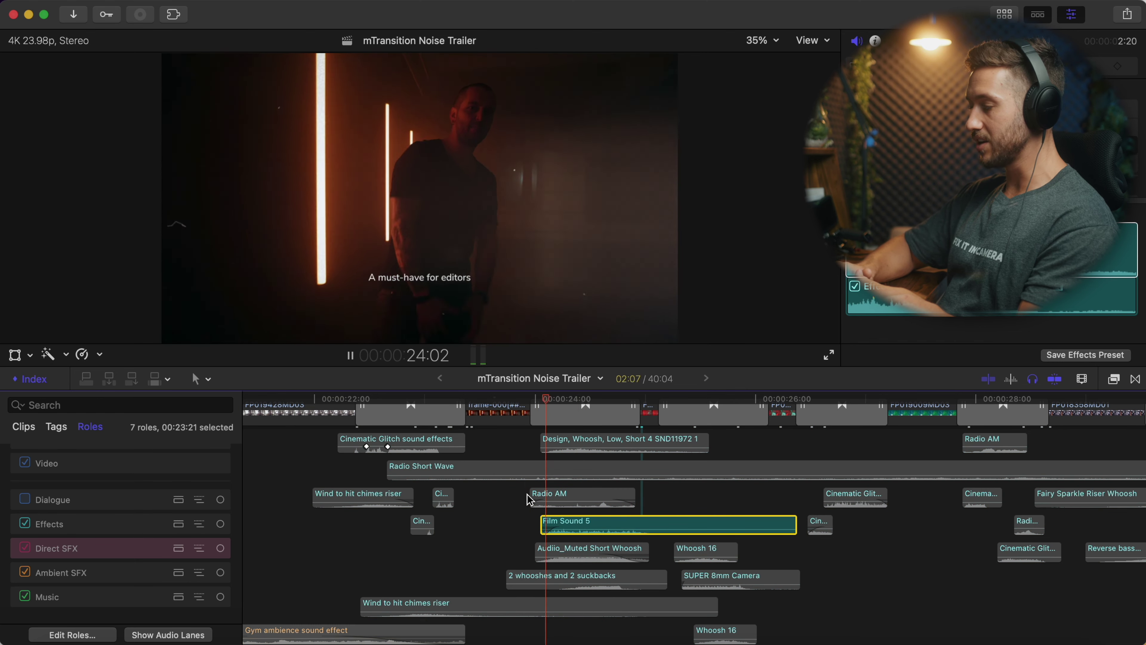
pyautogui.press('space')
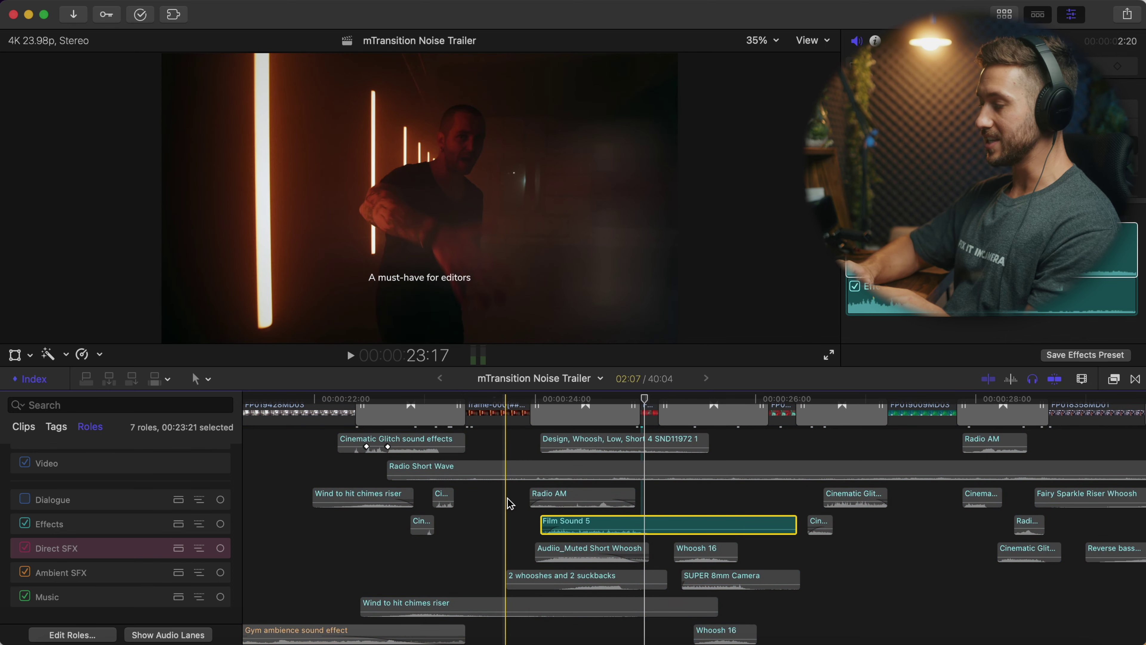
pyautogui.press('space')
pyautogui.press('space')
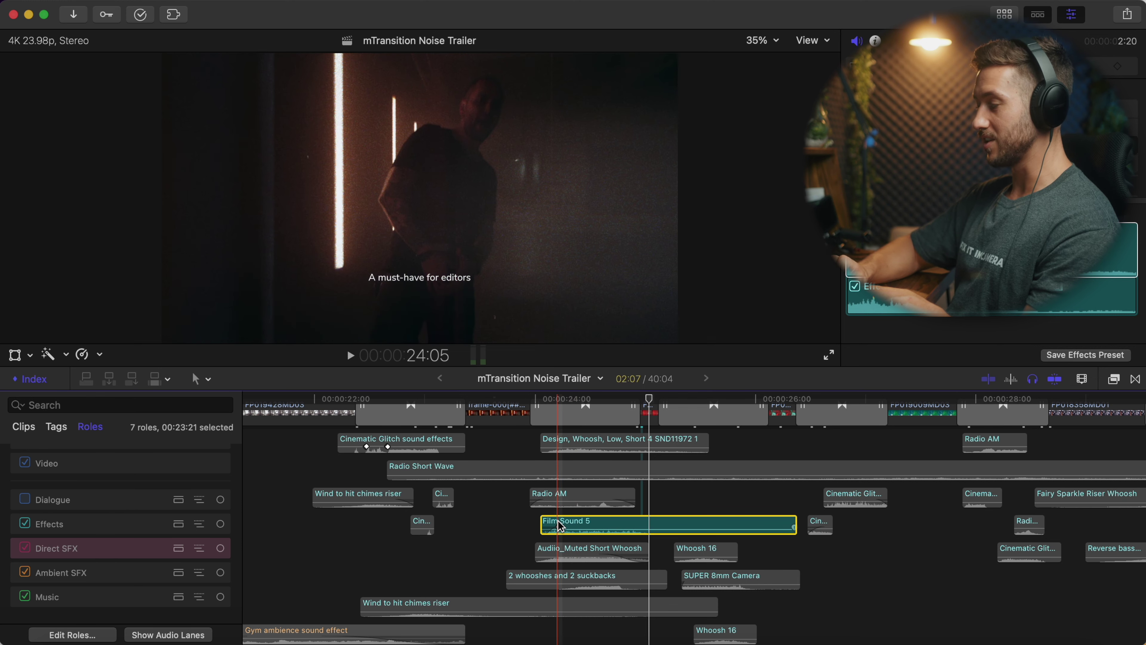
pyautogui.click(560, 553)
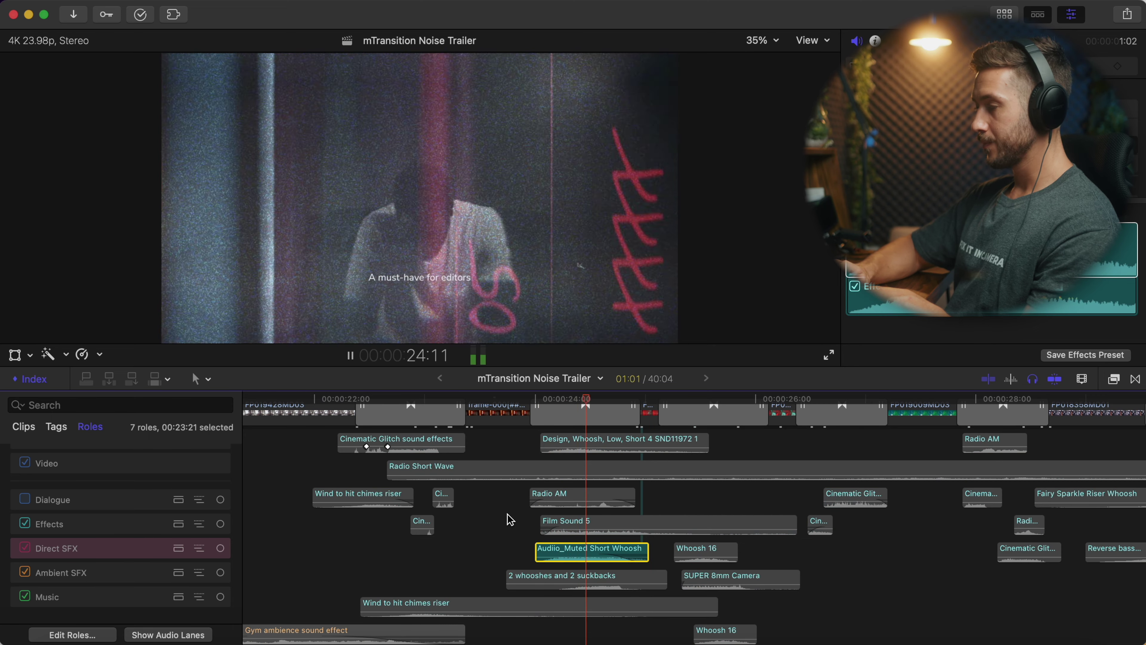
pyautogui.click(570, 580)
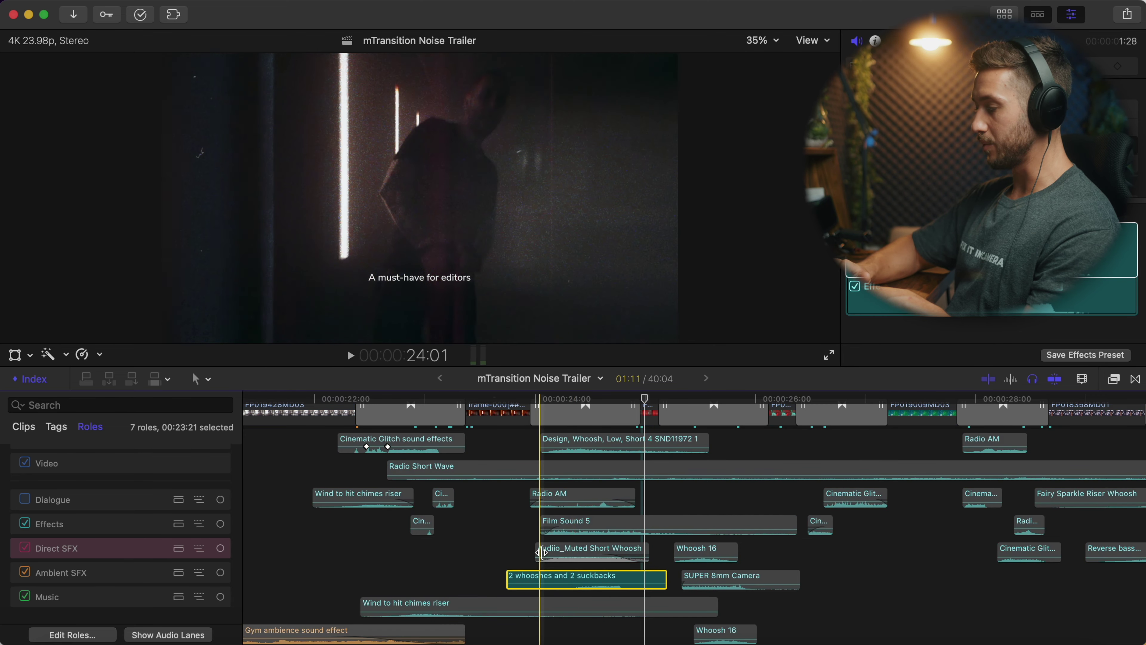
# Step: Solo Radio AM, Film Sound 5, Audiio_Muted Short Whoosh, 2 whooshes and 2 suckbacks, and Design, Whoosh, Low, Short 4, and play them together
pyautogui.moveTo(486, 577); pyautogui.dragTo(584, 497)
pyautogui.keyDown('super'); pyautogui.click(567, 442); pyautogui.keyUp('super')
pyautogui.press('space')
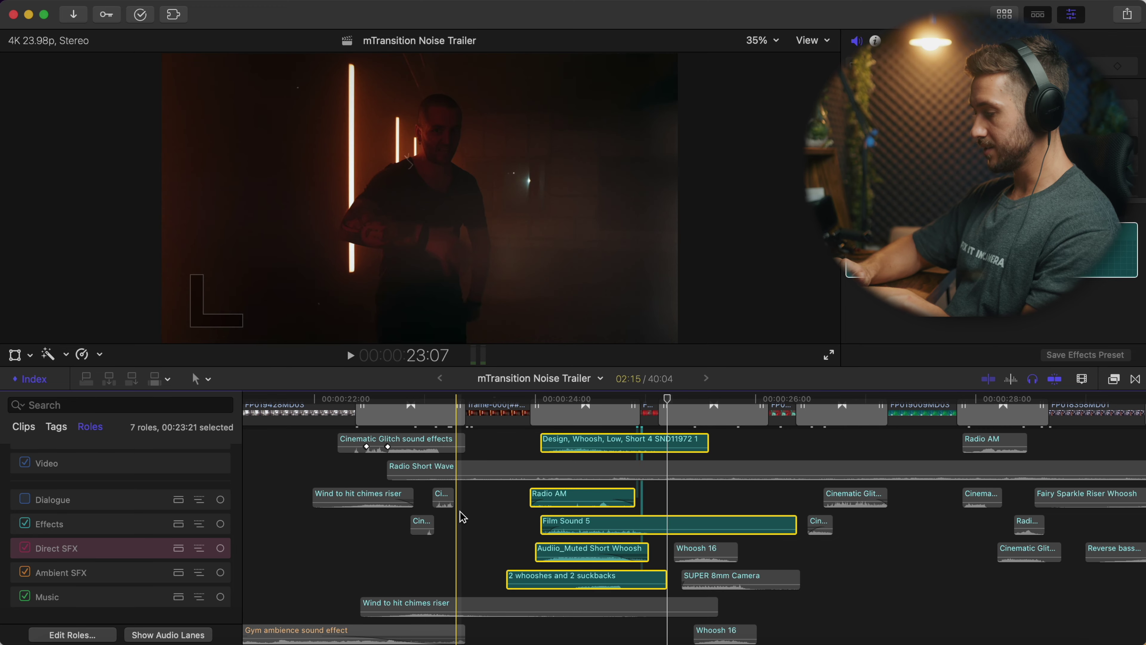
# Step: Turn off soloing and replay the neon-tube shot and its transition to the seated man with all enabled clips audible
pyautogui.click(338, 474)
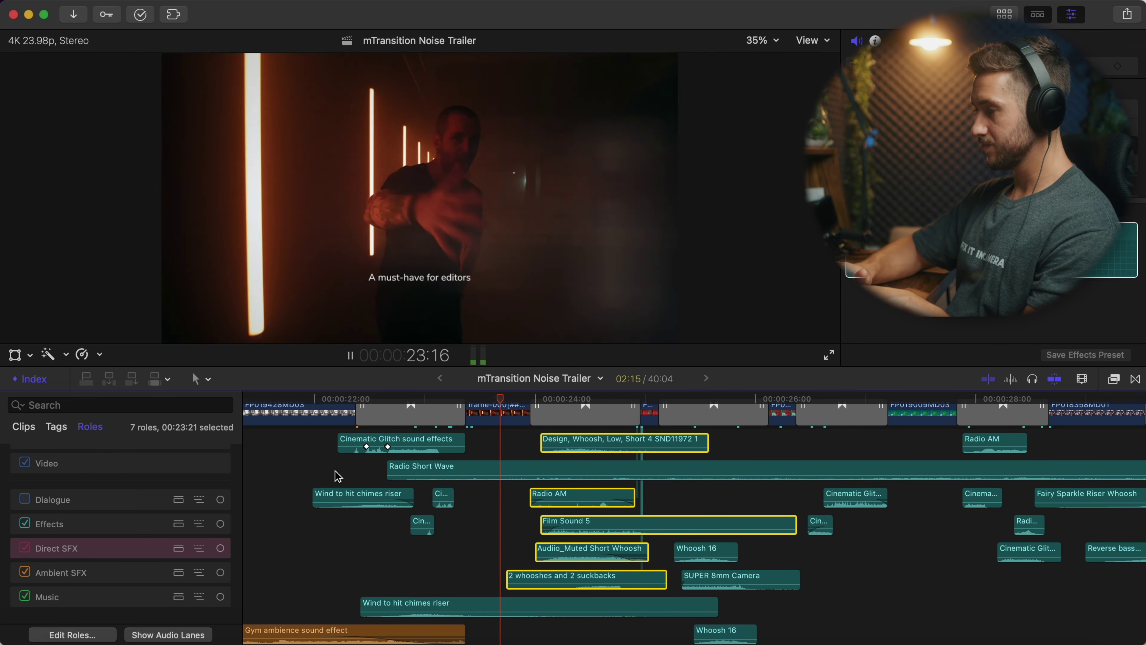
pyautogui.press('space')
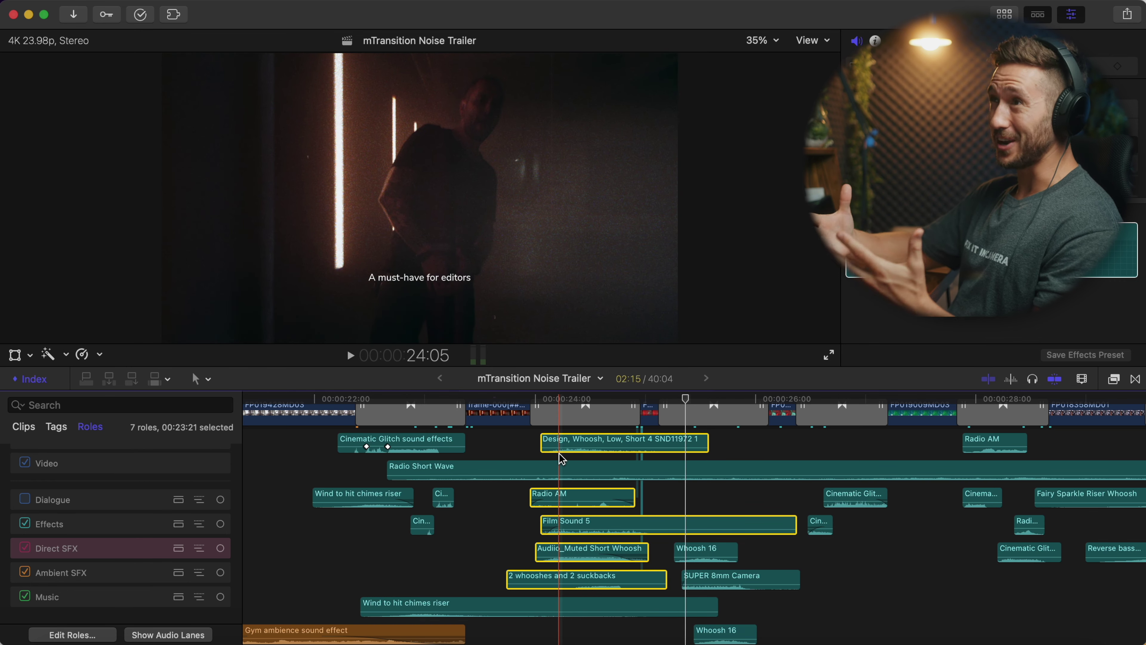
pyautogui.moveTo(582, 468); pyautogui.dragTo(551, 467)
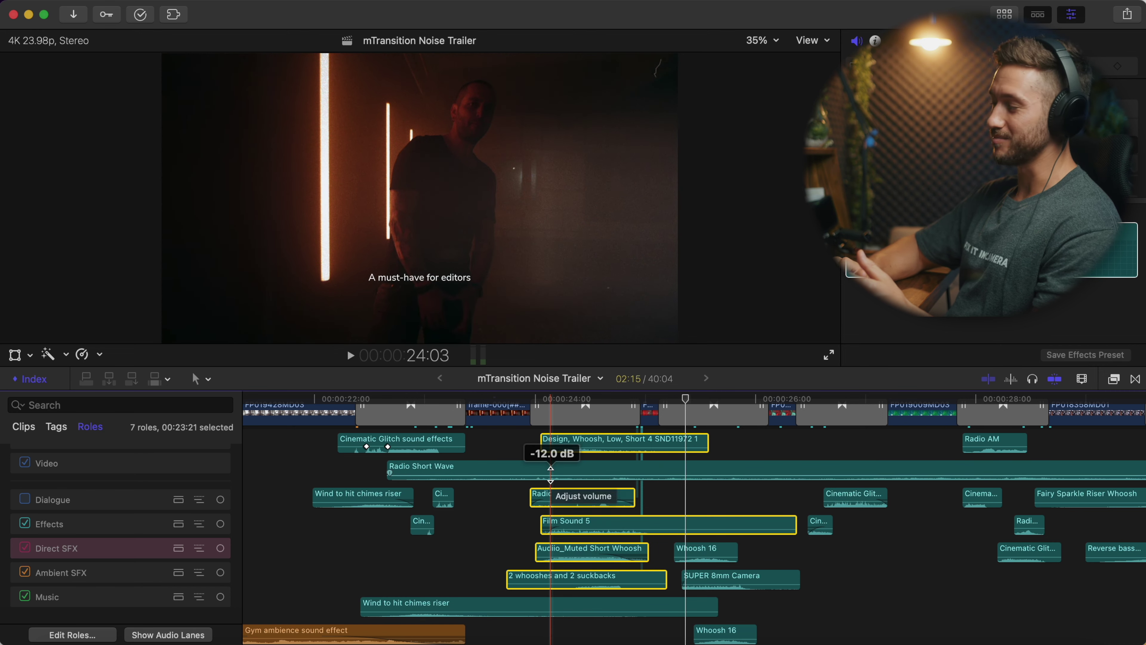
pyautogui.press('space')
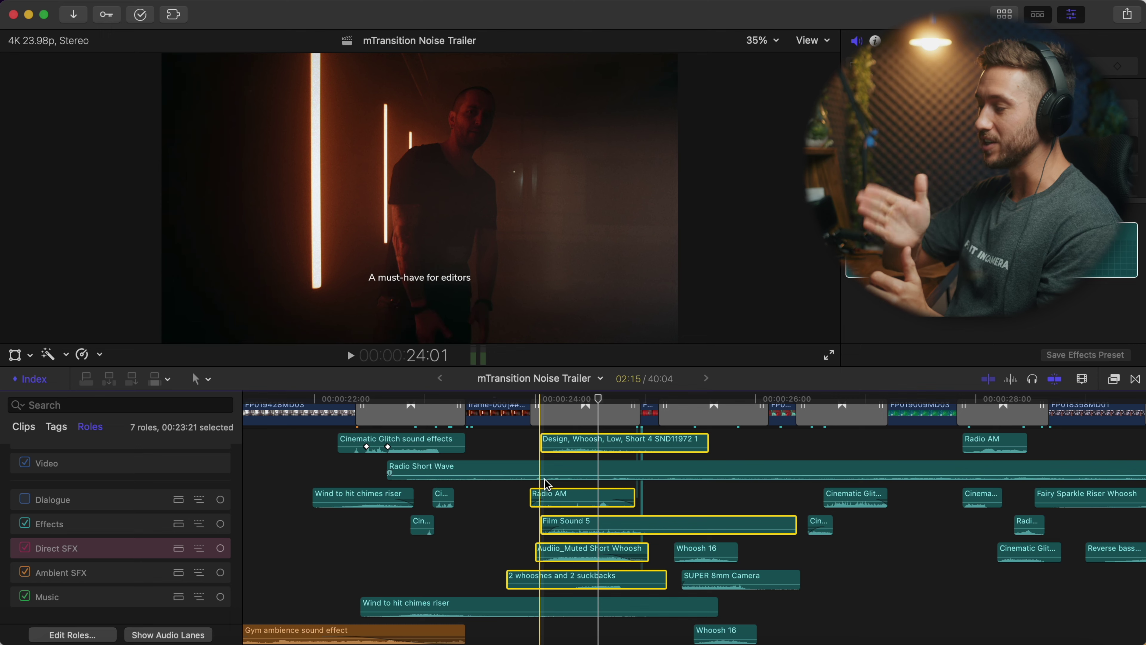
pyautogui.press('space')
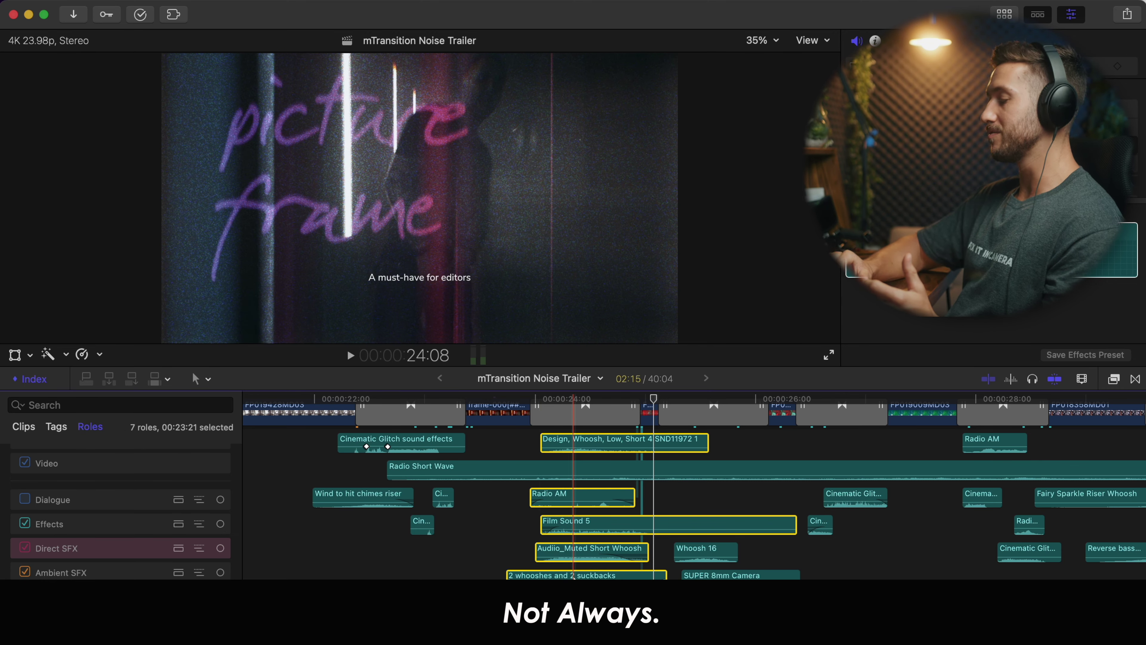
pyautogui.press('space')
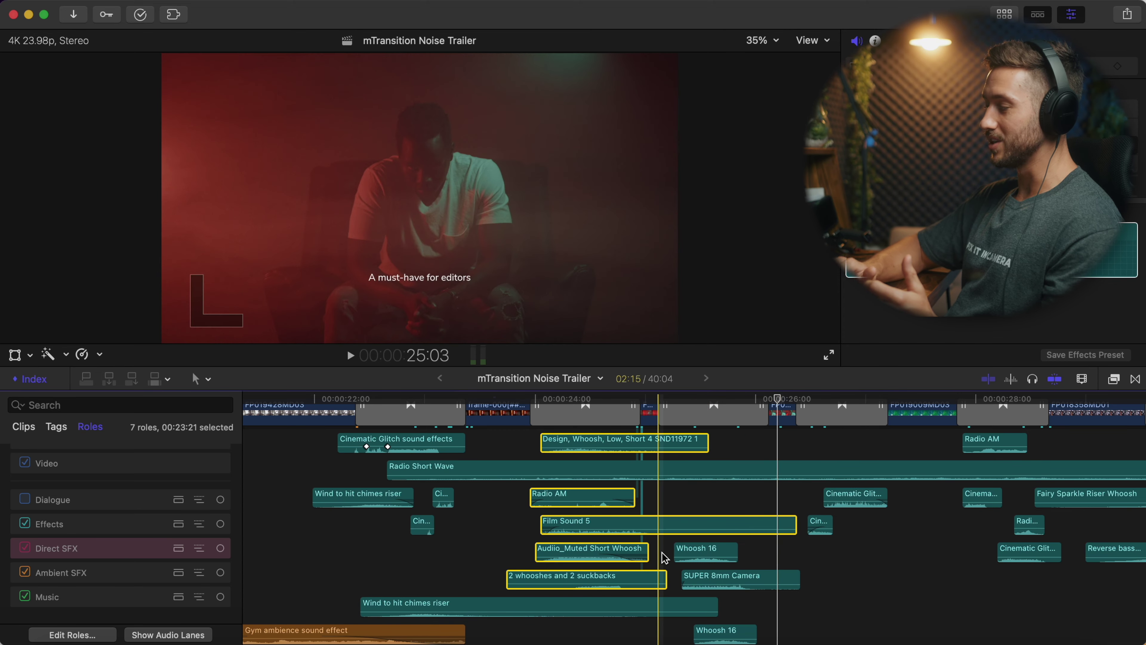
pyautogui.press('space')
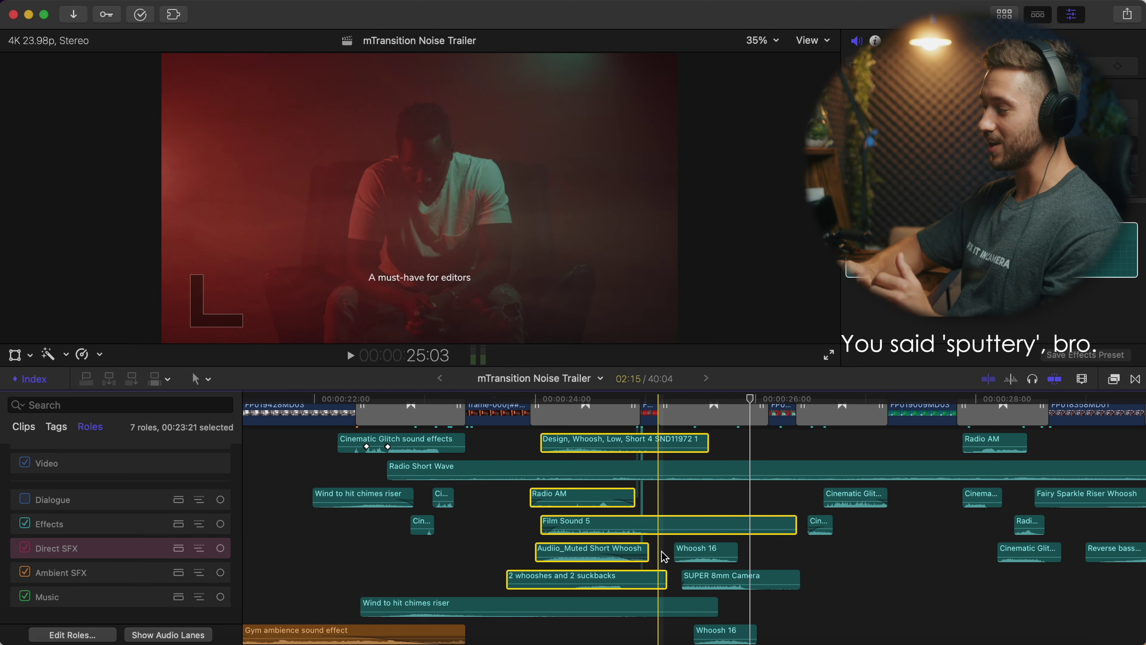
# Step: Deselect the clips and play on from the seated man through the green-lit boombox shot into the TV-wall shot
pyautogui.click(709, 510)
pyautogui.press('space')
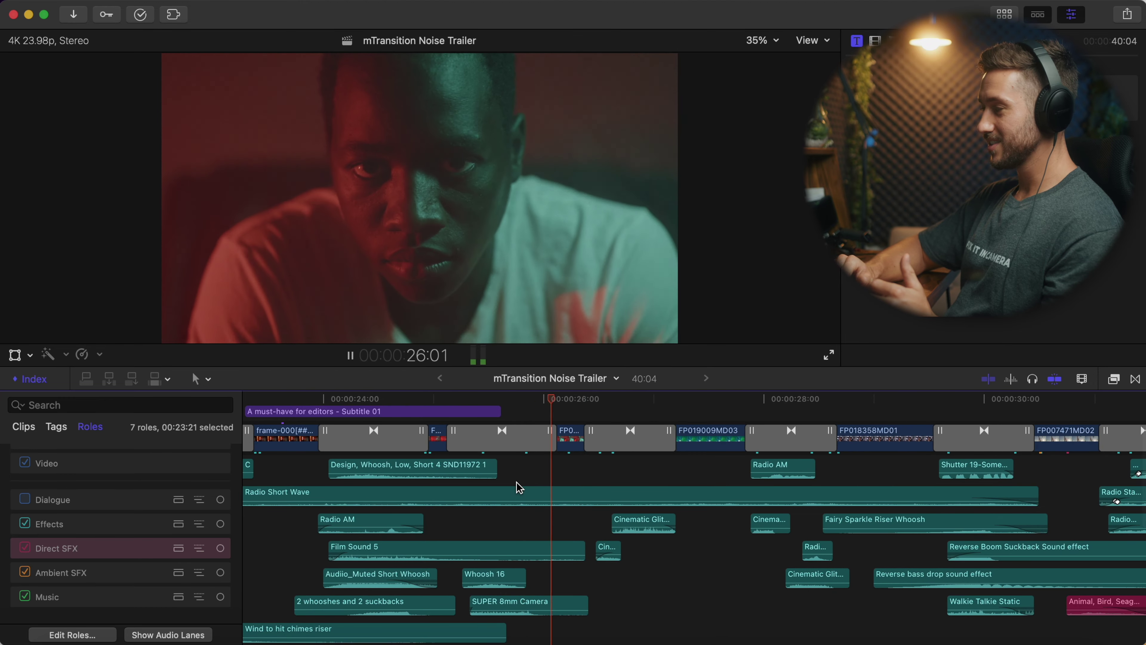
pyautogui.hscroll(3, 519, 487)
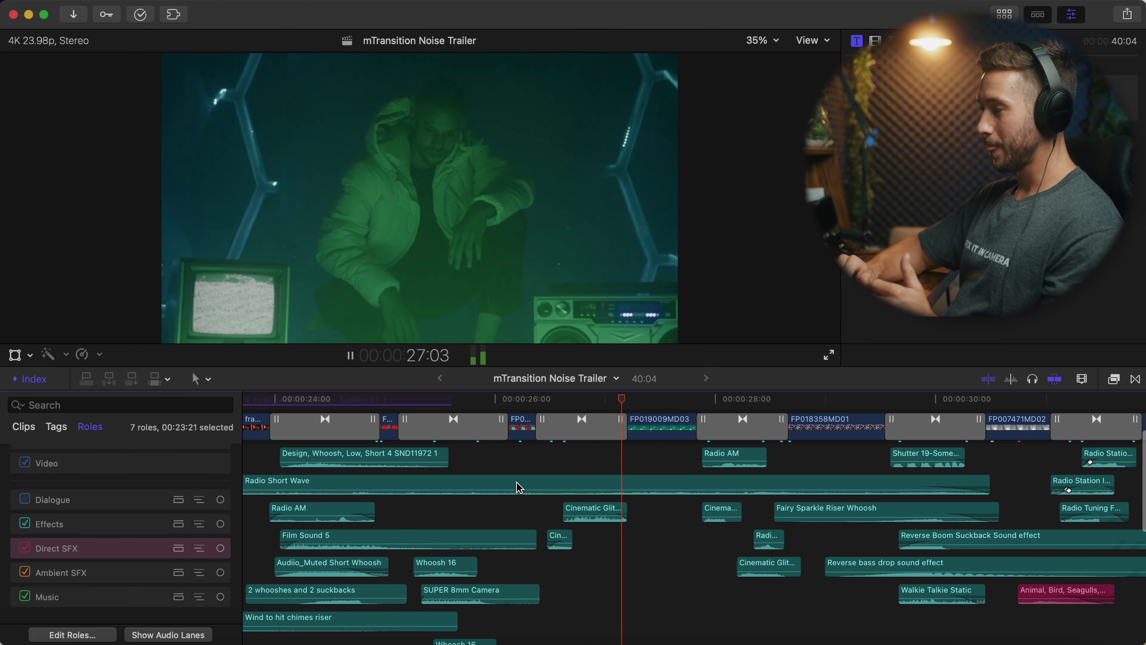
pyautogui.press('space')
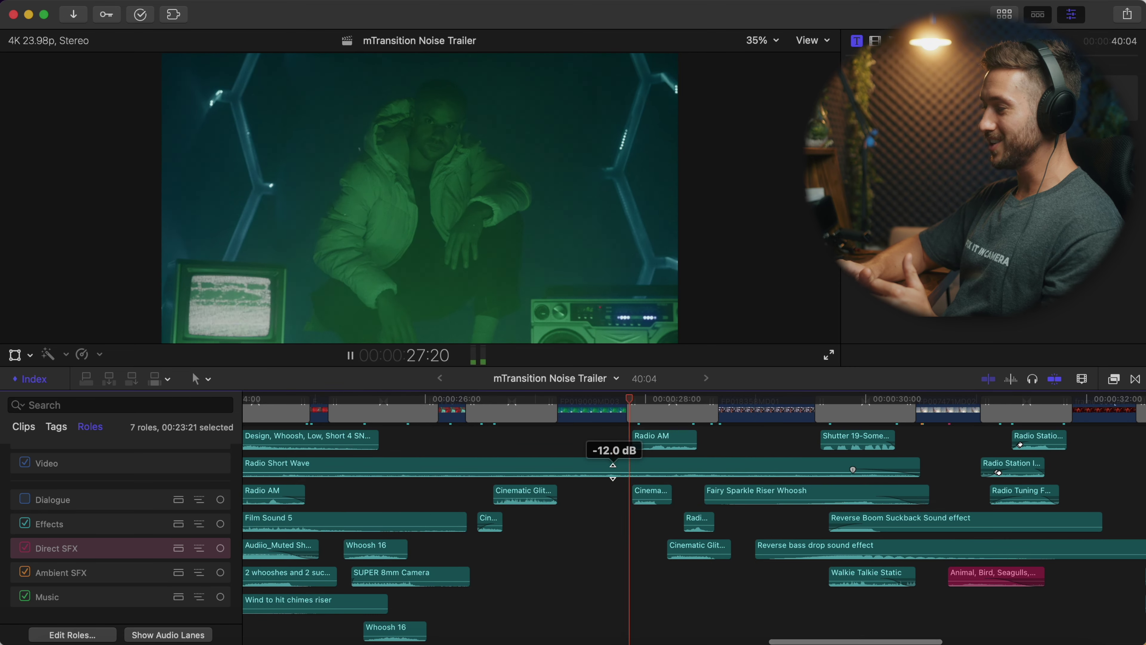
pyautogui.press('space')
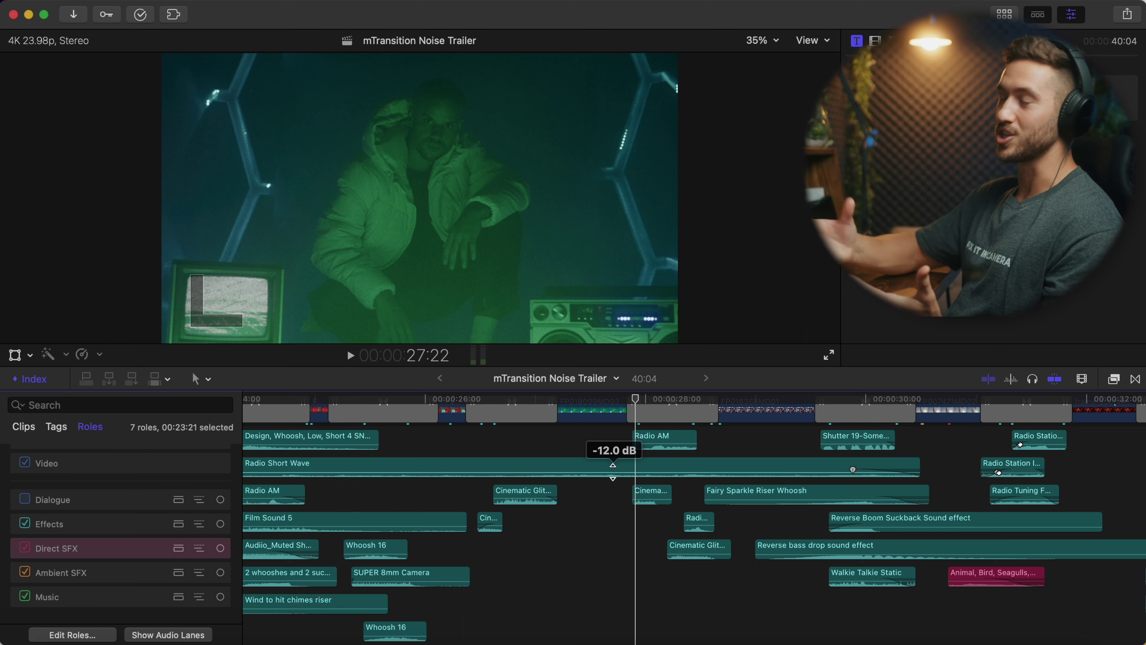
pyautogui.press('space')
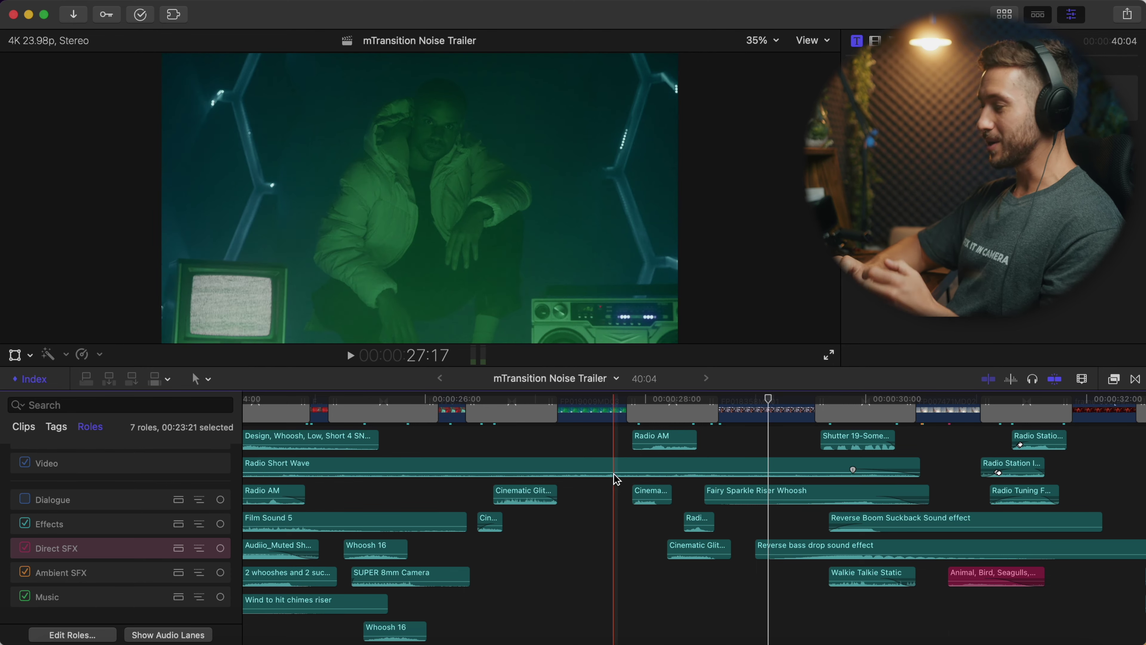
# Step: Enable the big-leagues by vic-sage Artlist music clip and play the TV-wall shot with the music
pyautogui.scroll(-5, 627, 515)
pyautogui.hscroll(3, 627, 516)
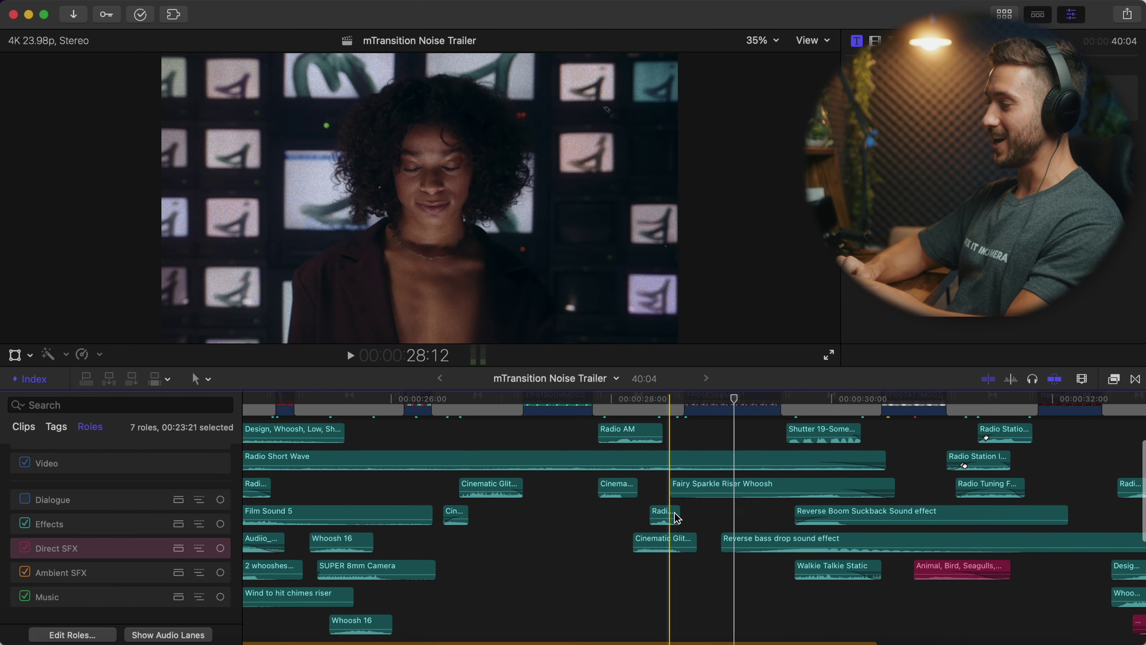
pyautogui.scroll(-10, 677, 518)
pyautogui.hscroll(3, 677, 518)
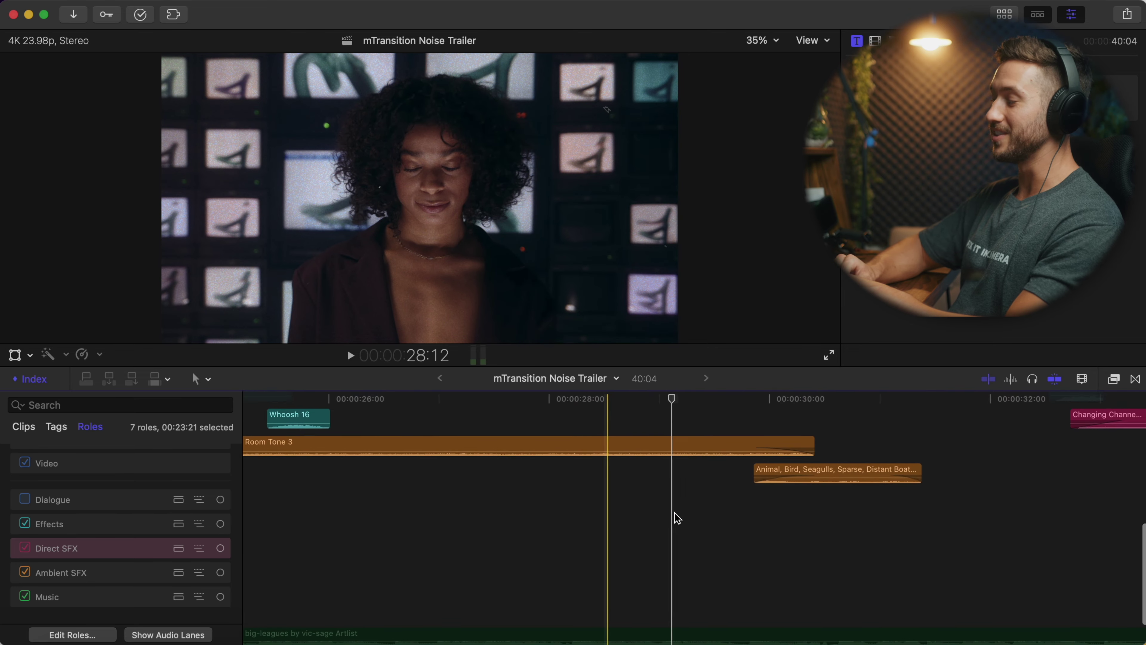
pyautogui.click(618, 576)
pyautogui.click(614, 582)
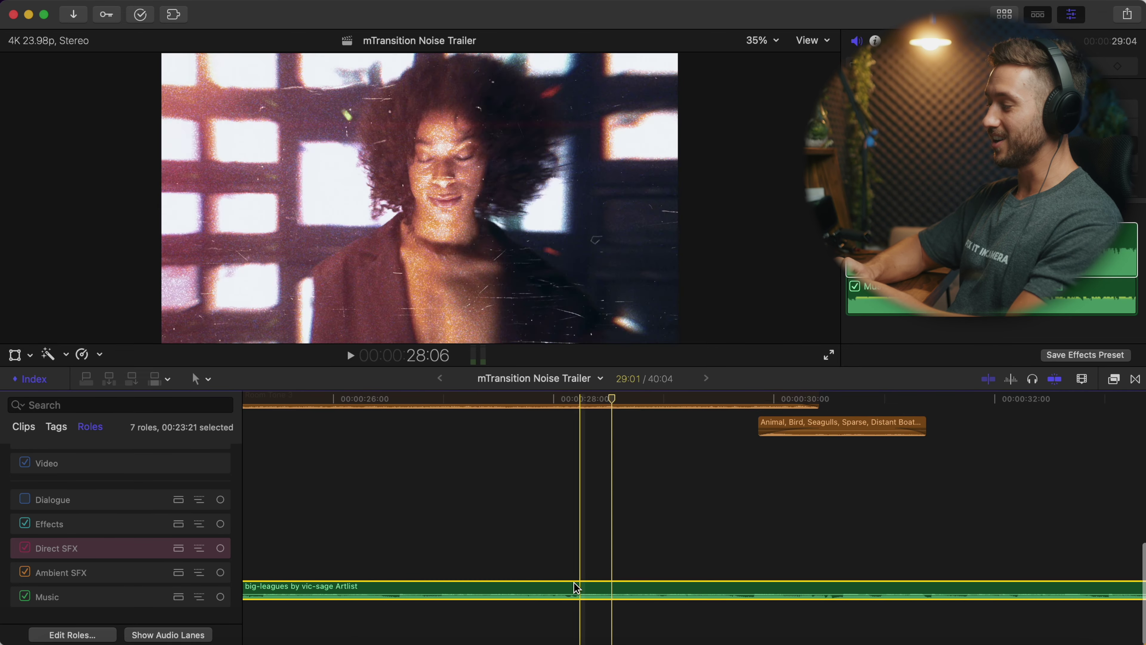
pyautogui.click(458, 580)
pyautogui.press('space')
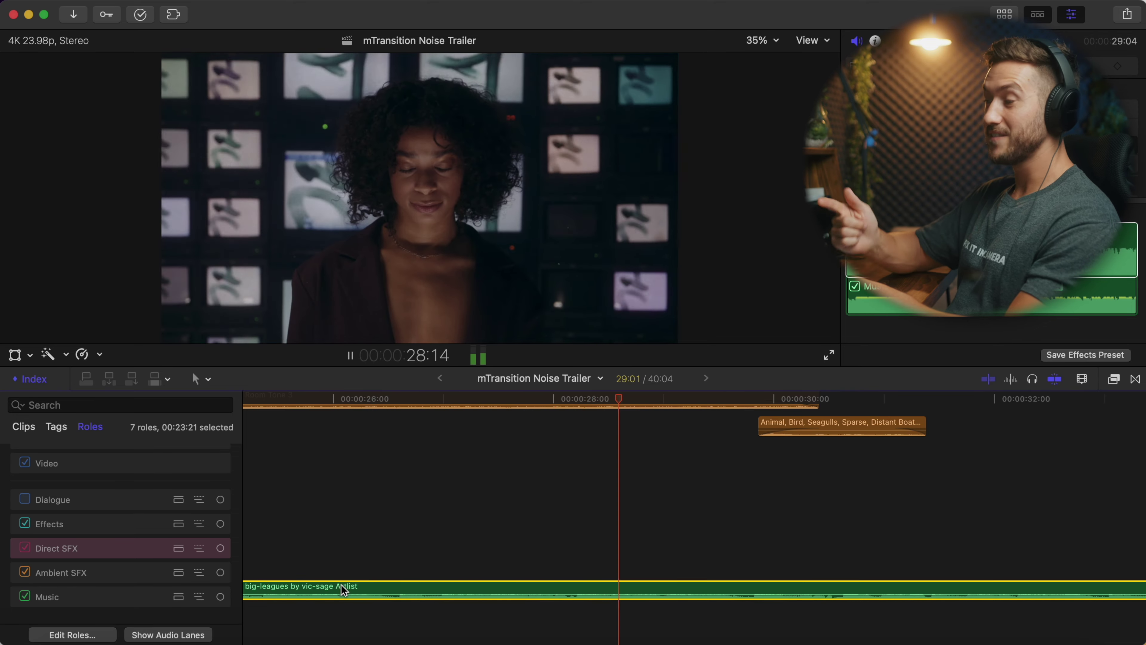
pyautogui.press('space')
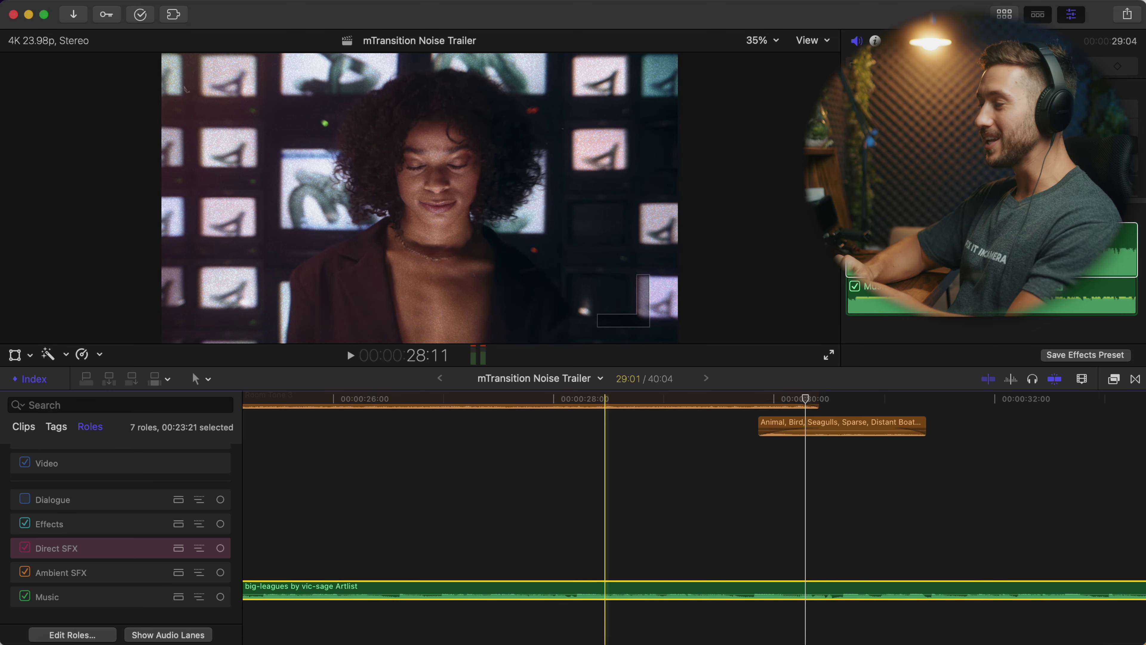
# Step: Play from the end of the green-lit boombox shot through the TV-wall shot to the outdoor pull-up shot with music
pyautogui.scroll(3, 606, 558)
pyautogui.scroll(5, 606, 558)
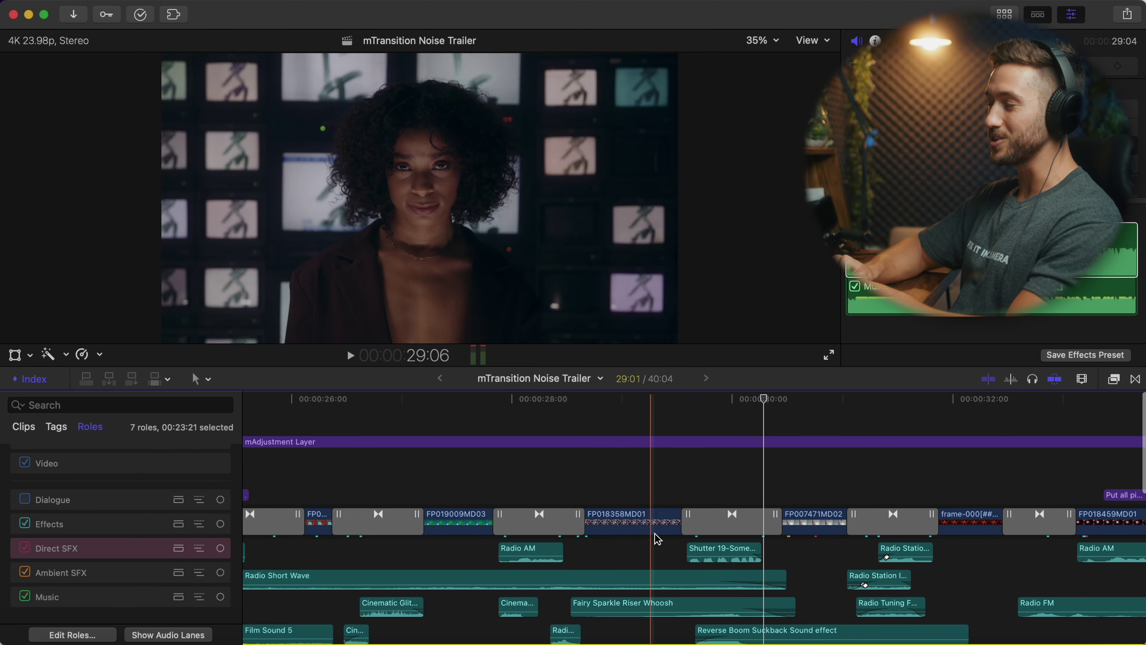
pyautogui.press('space')
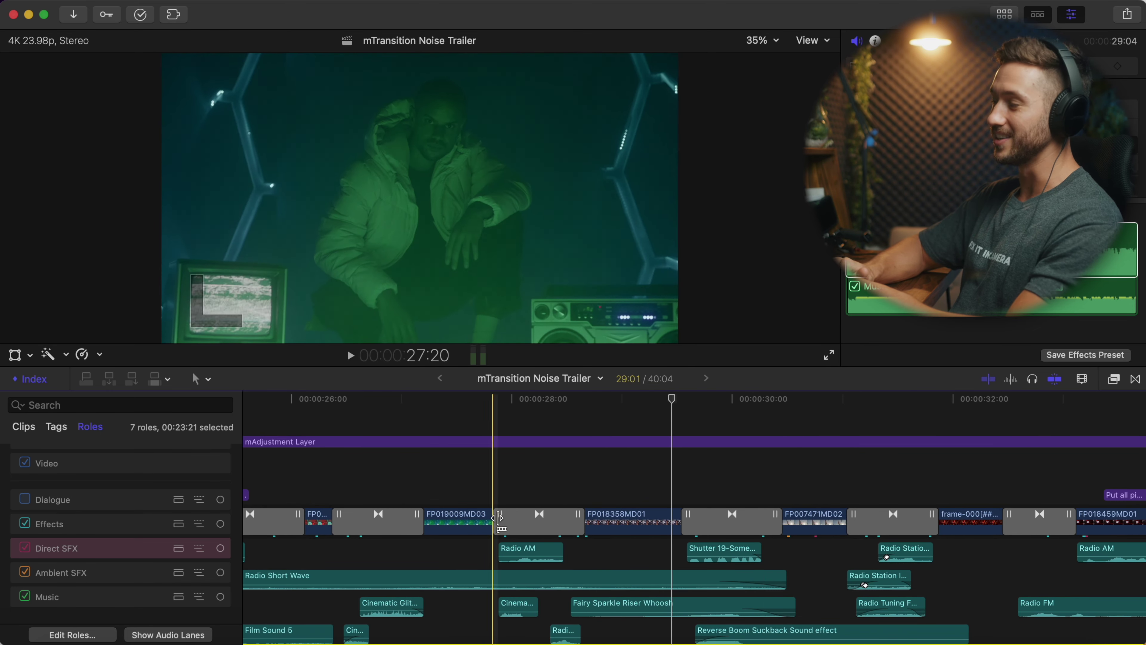
pyautogui.click(499, 519)
pyautogui.scroll(-3, 498, 519)
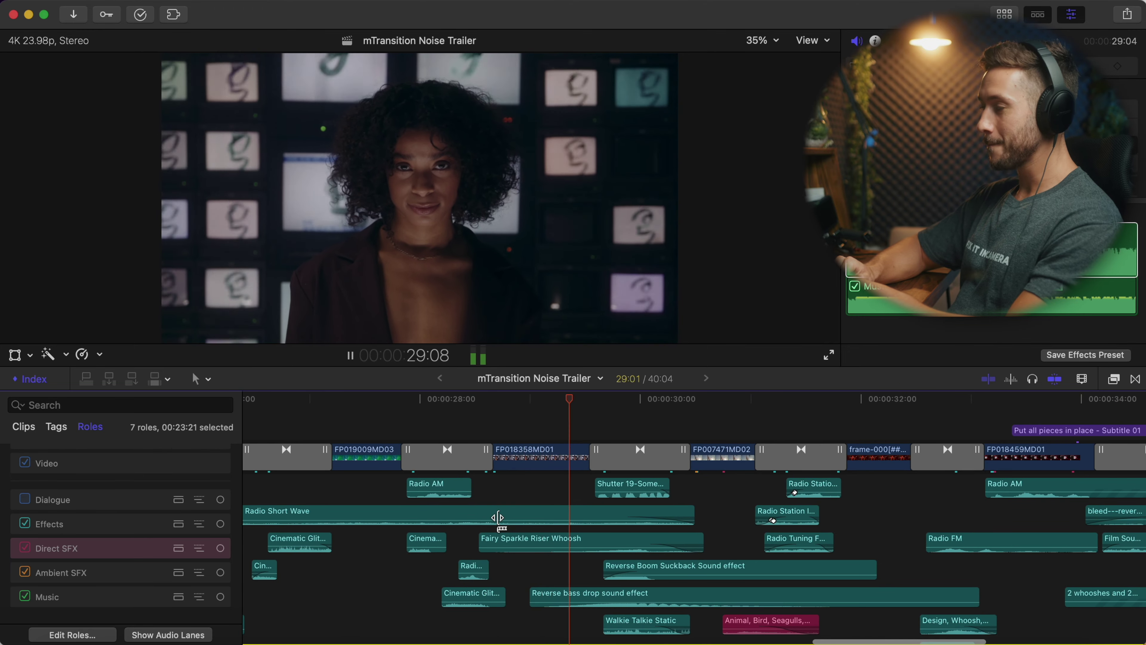
pyautogui.scroll(-5, 499, 522)
pyautogui.press('space')
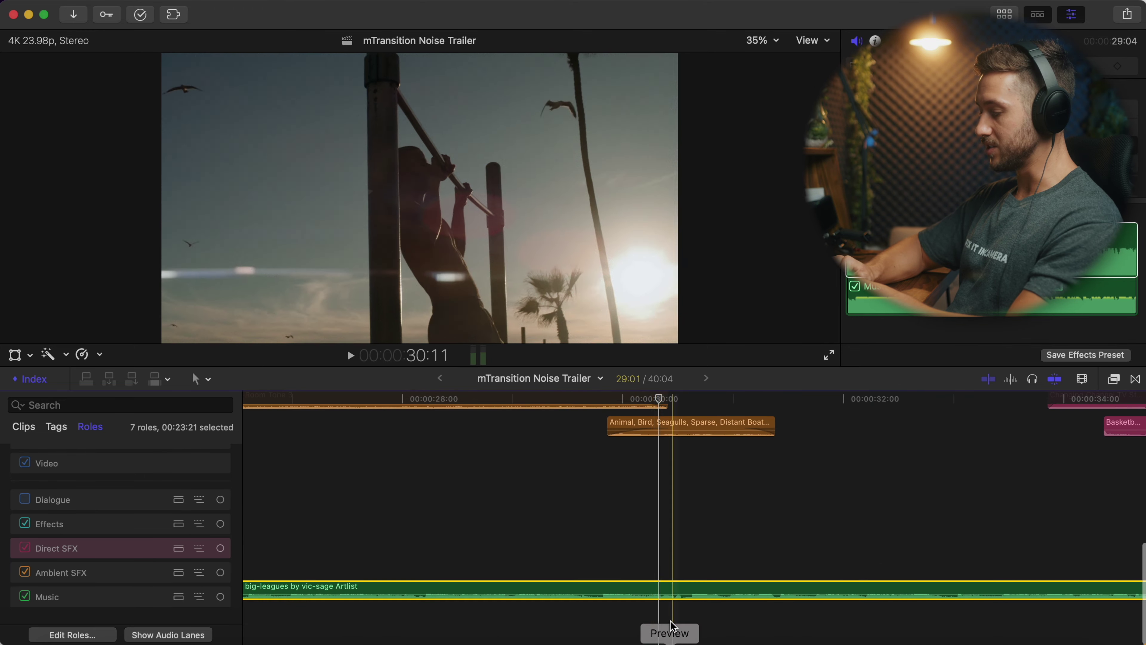
# Step: Compare the TV-wall shot's transition to the pull-up shot with the big-leagues music clip disabled and enabled
pyautogui.scroll(5, 631, 570)
pyautogui.press('space')
pyautogui.press('space')
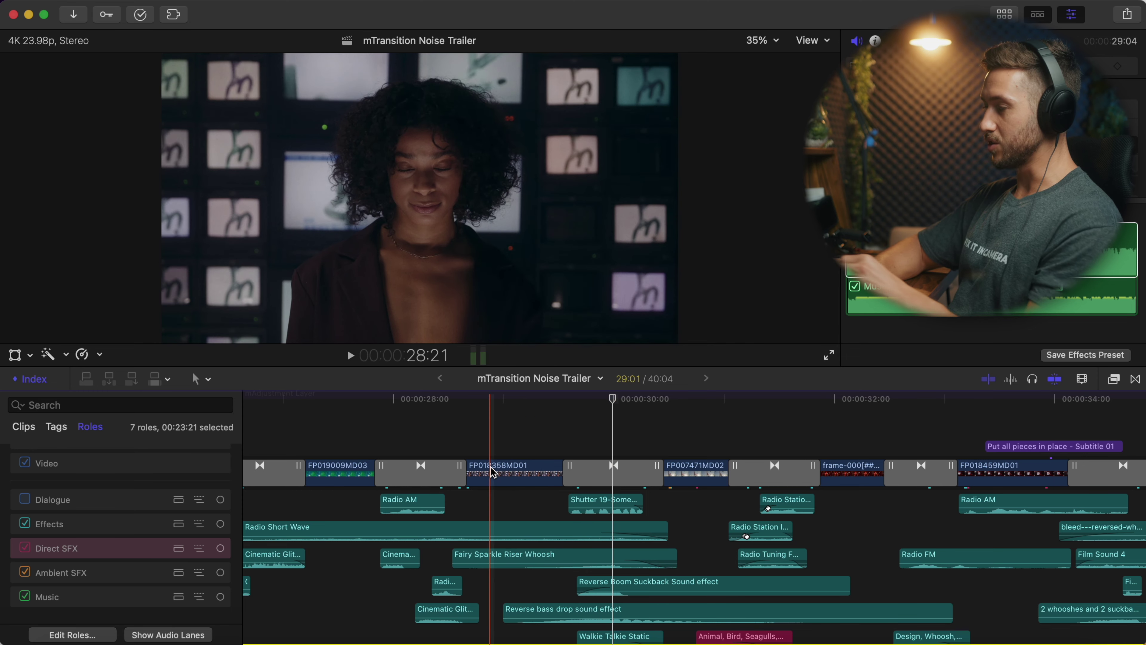
pyautogui.scroll(-10, 492, 471)
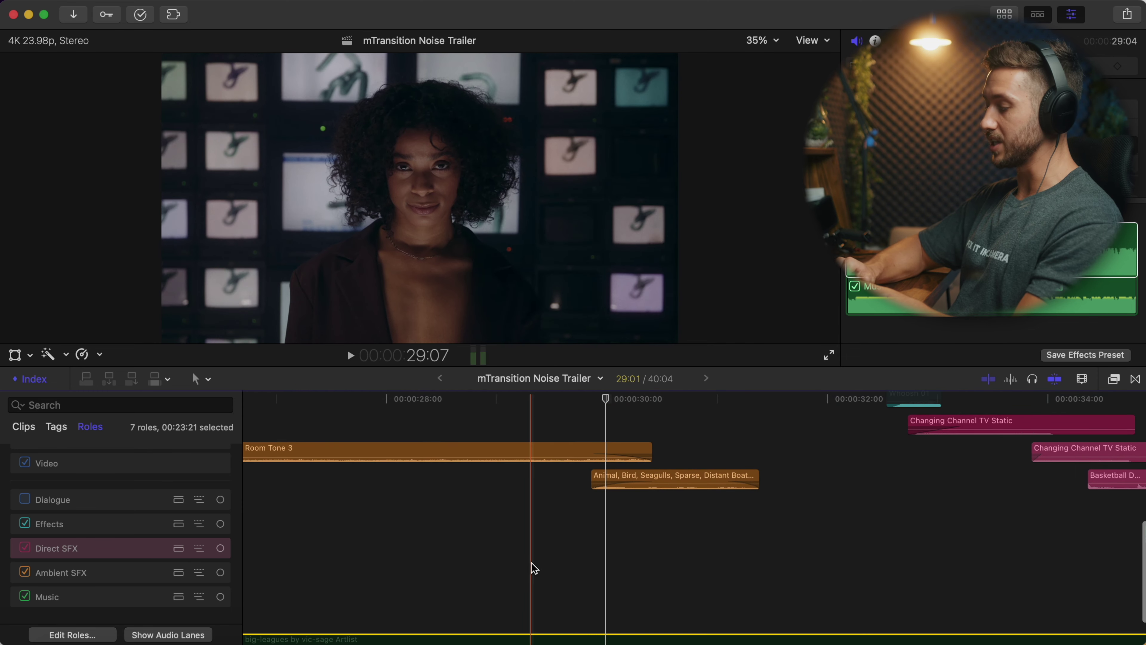
pyautogui.click(462, 544)
pyautogui.press('space')
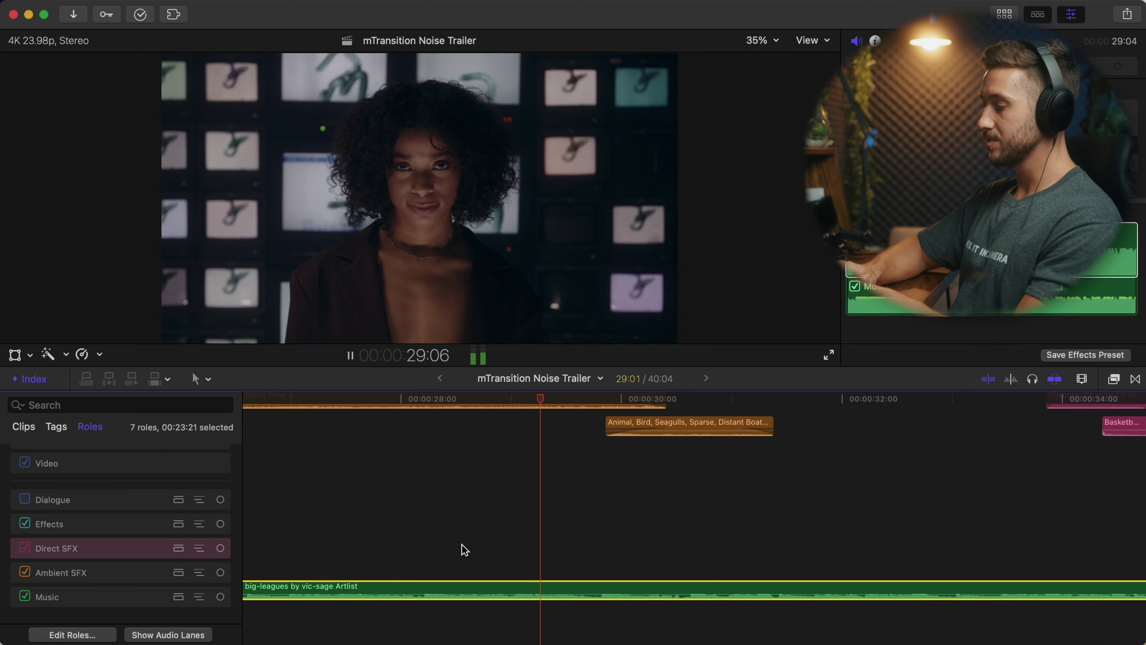
pyautogui.press('space')
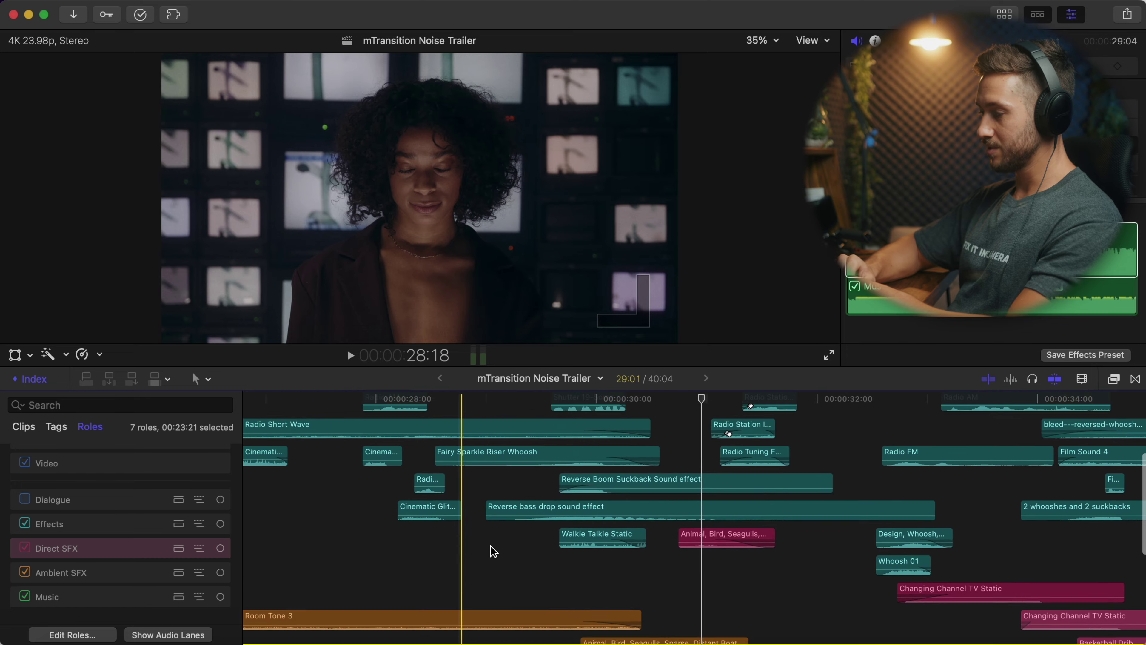
# Step: Play the TV-wall shot into the pull-up transition in short passages to hear its layered riser, bass drop and radio effects
pyautogui.press('space')
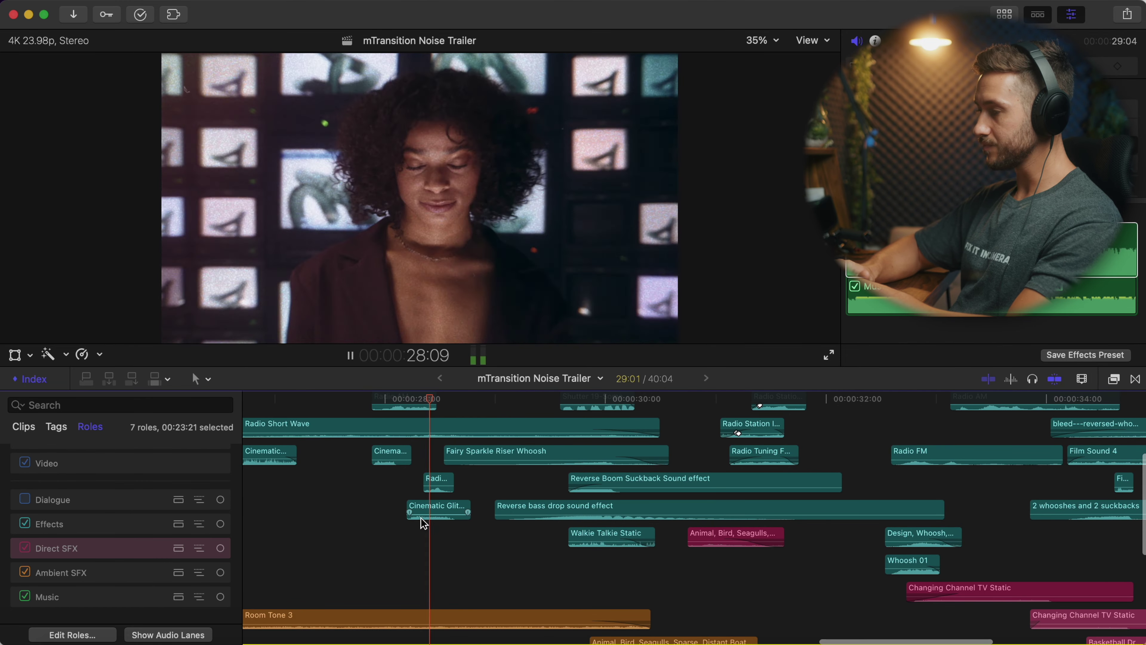
pyautogui.hscroll(3, 421, 518)
pyautogui.scroll(2, 421, 518)
pyautogui.press('space')
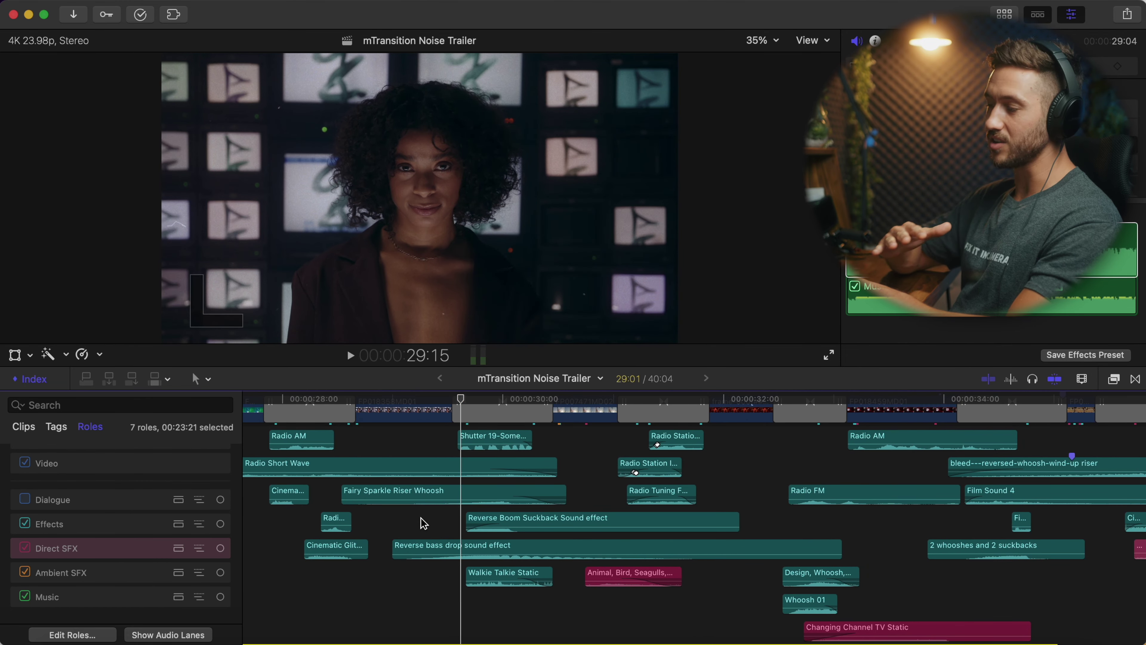
pyautogui.press('space')
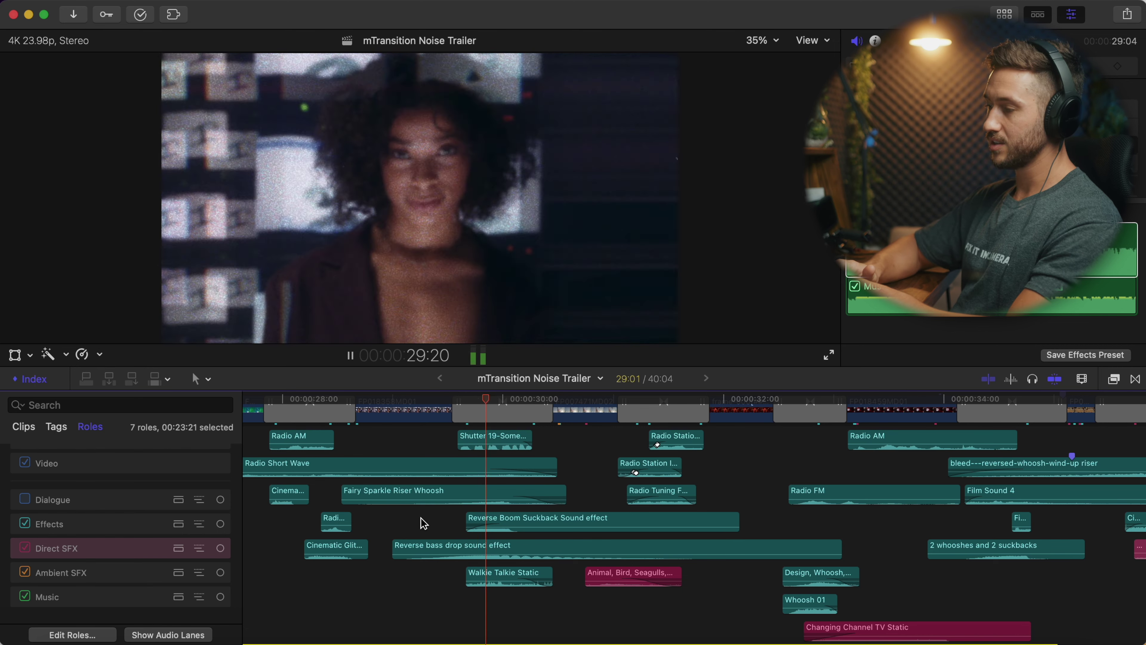
pyautogui.click(360, 451)
pyautogui.press('space')
# Step: Solo the Reverse bass drop sound effect and Fairy Sparkle Riser Whoosh clips together and play them into the pull-up shot
pyautogui.click(431, 546)
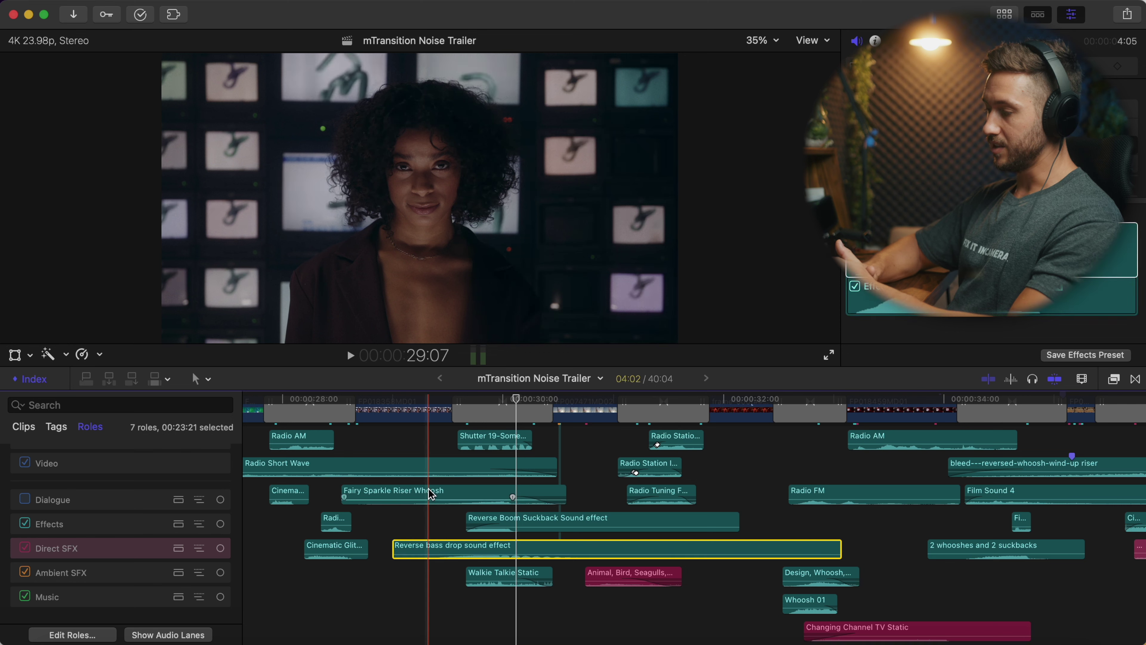
pyautogui.keyDown('super'); pyautogui.click(431, 492); pyautogui.keyUp('super')
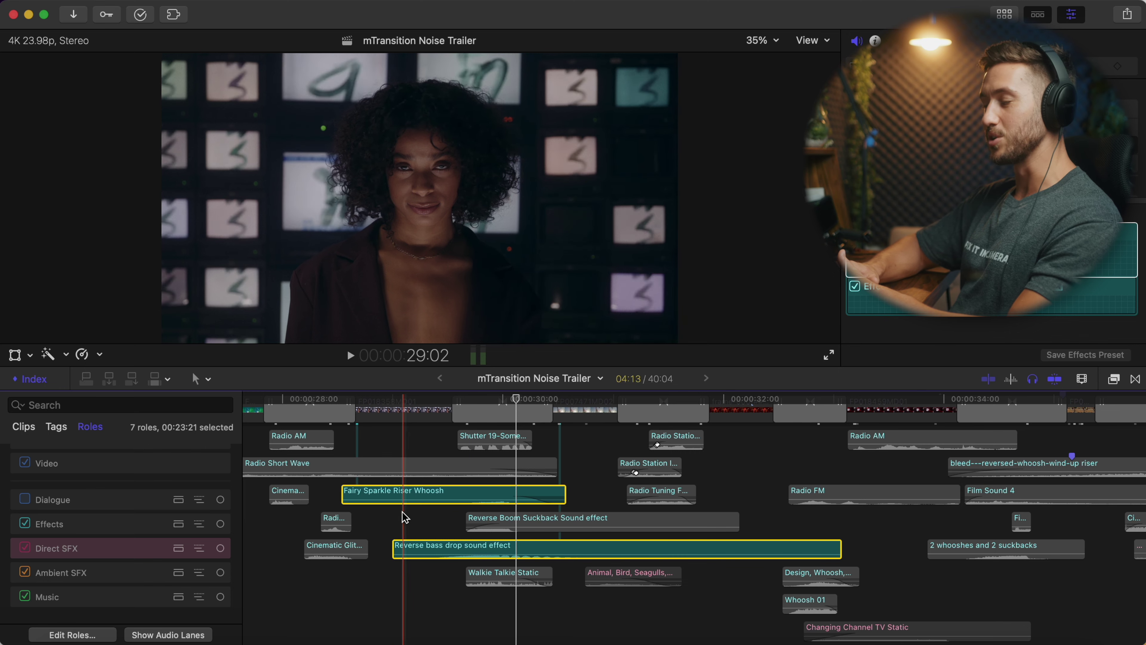
pyautogui.press('space')
pyautogui.press('space')
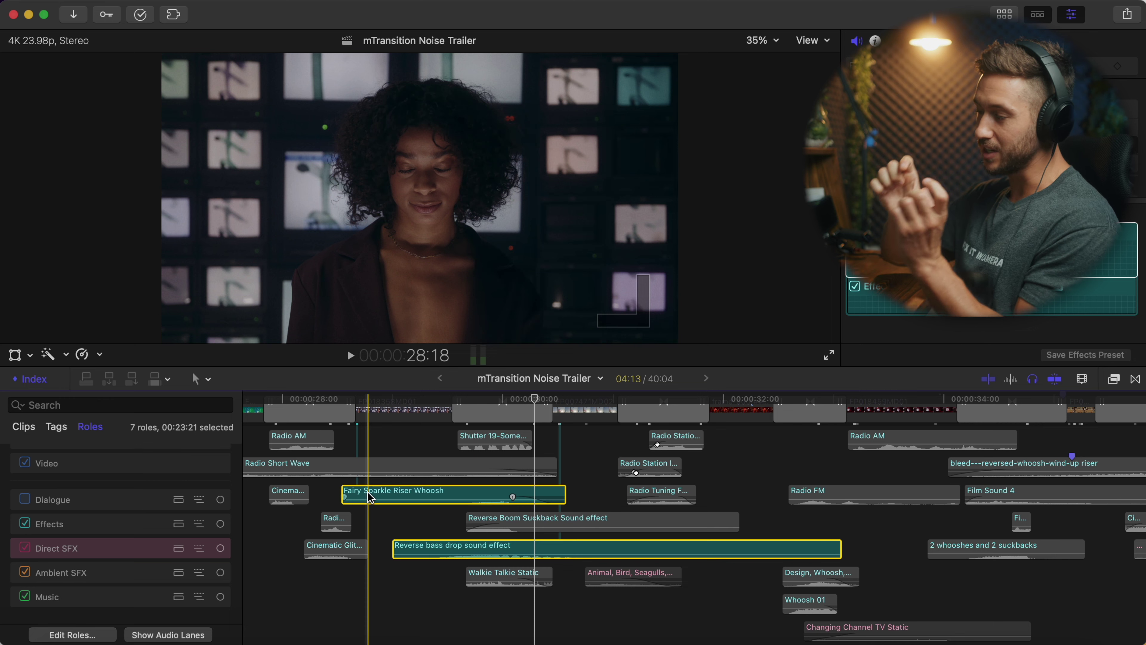
pyautogui.press('space')
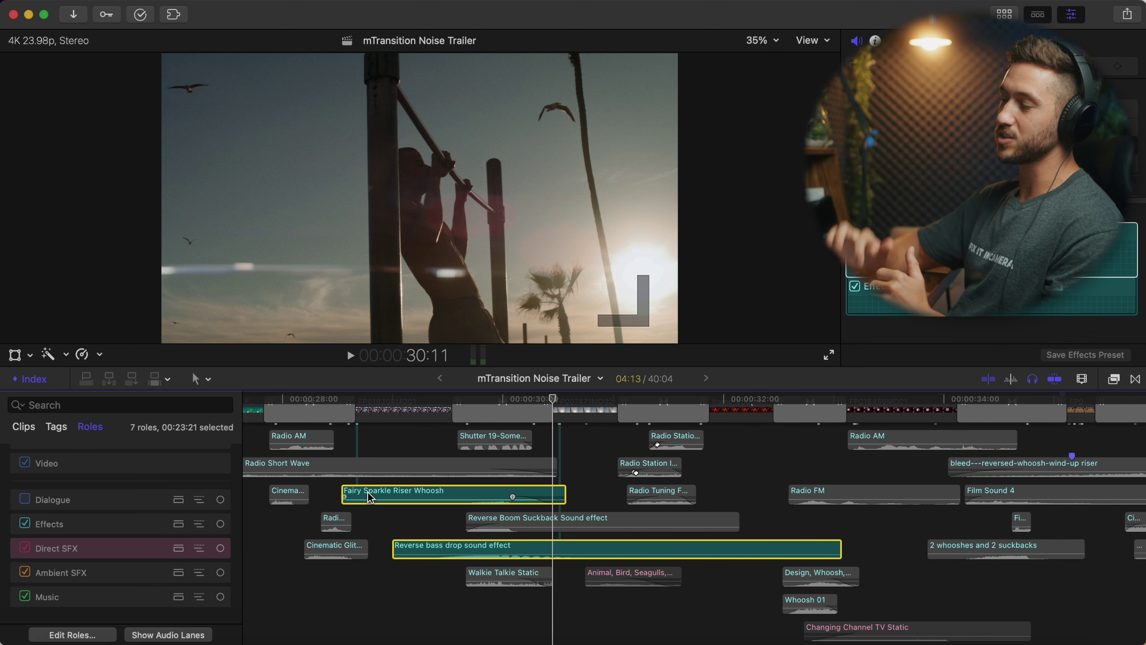
pyautogui.press('space')
pyautogui.press('space')
# Step: Try shifting the soloed bass drop and Fairy Sparkle Riser Whoosh clips slightly earlier, play them, and restore their original timing
pyautogui.moveTo(512, 494); pyautogui.dragTo(494, 495)
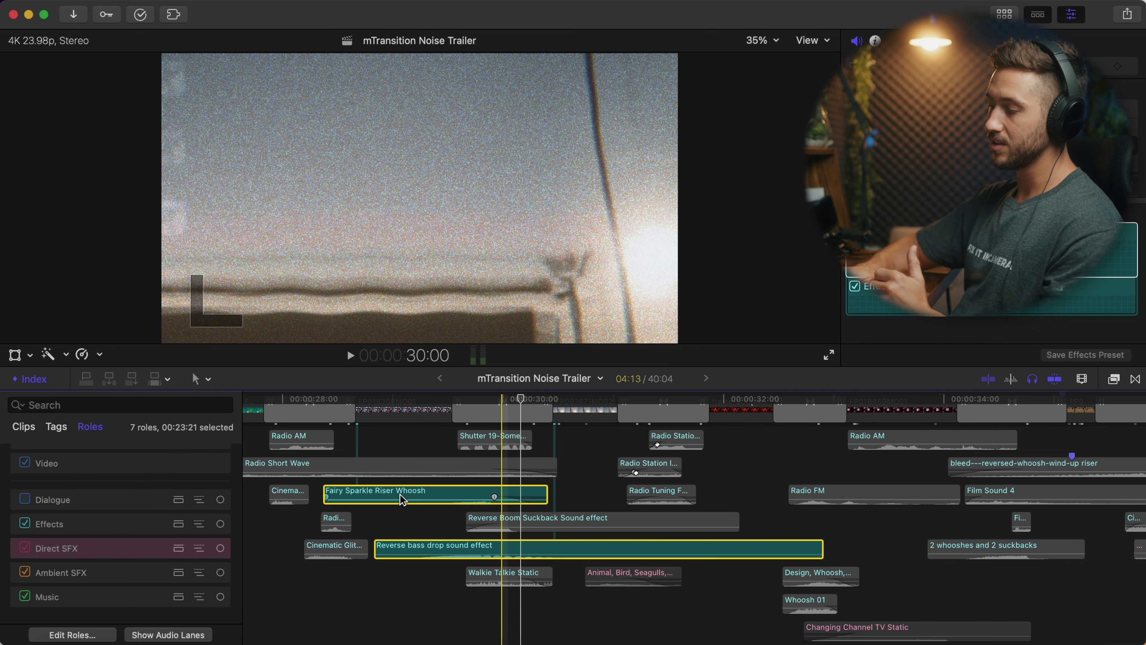
pyautogui.press('space')
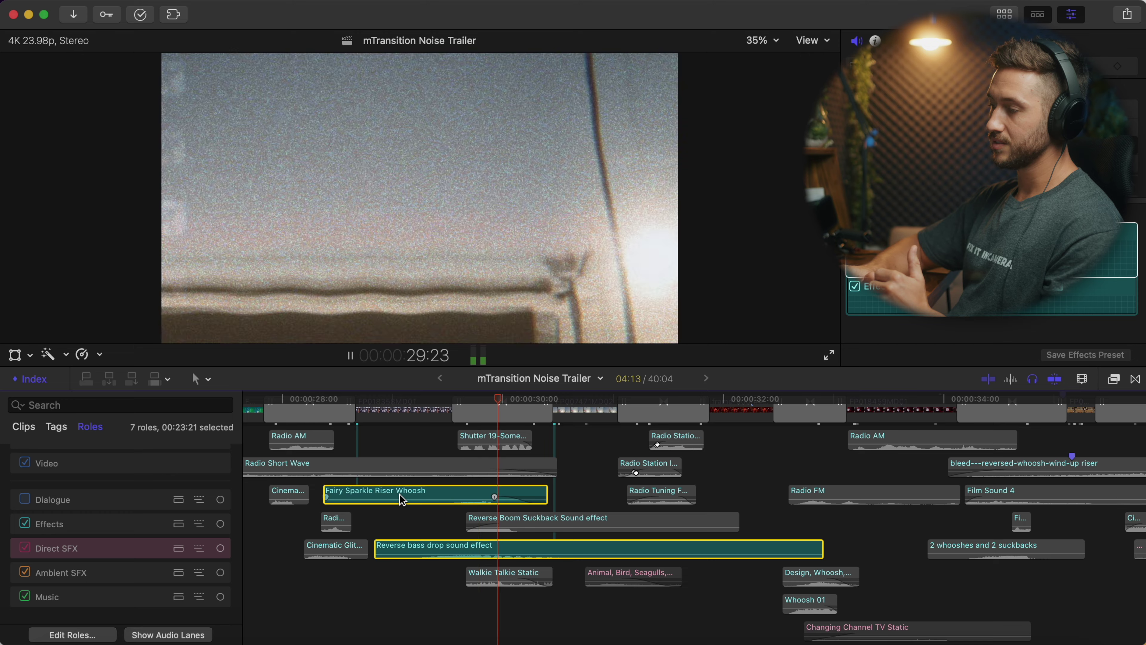
pyautogui.moveTo(401, 499); pyautogui.dragTo(420, 496)
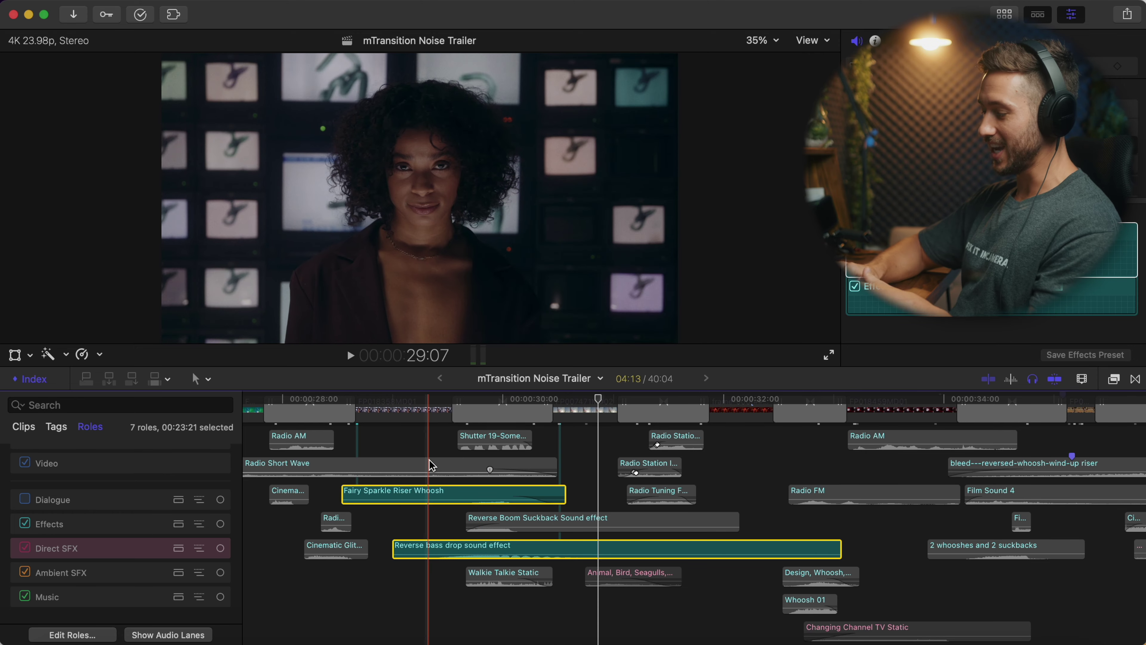
# Step: Solo the Shutter 19 clip and play it over the end of the TV-wall shot
pyautogui.click(461, 438)
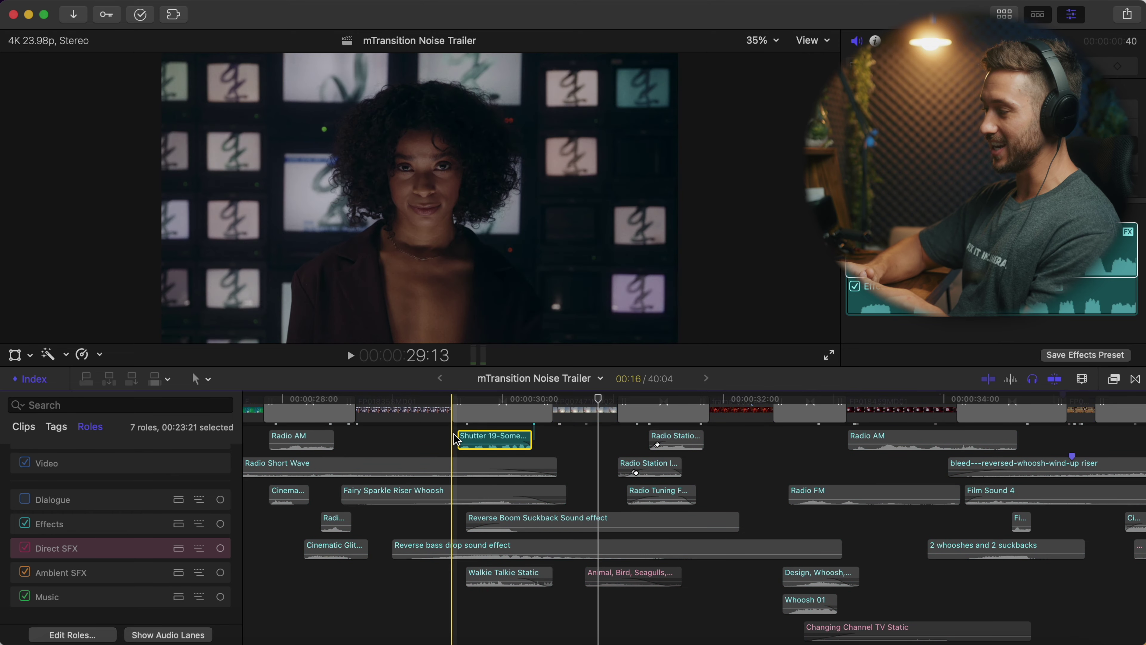
pyautogui.press('space')
pyautogui.press('space')
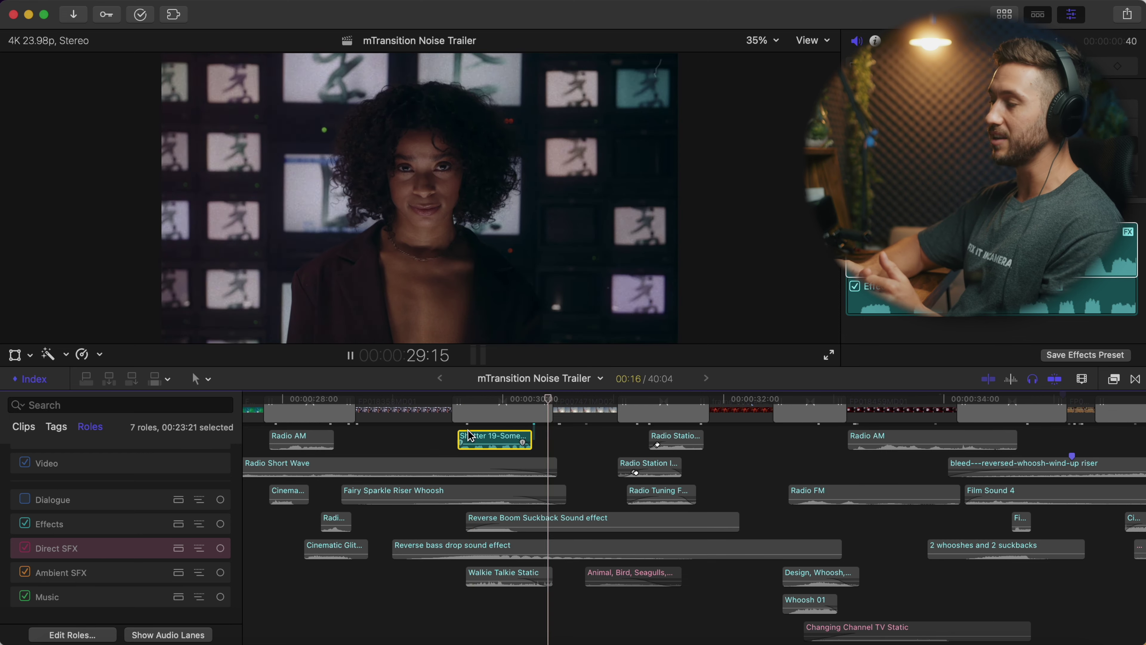
pyautogui.press('s')
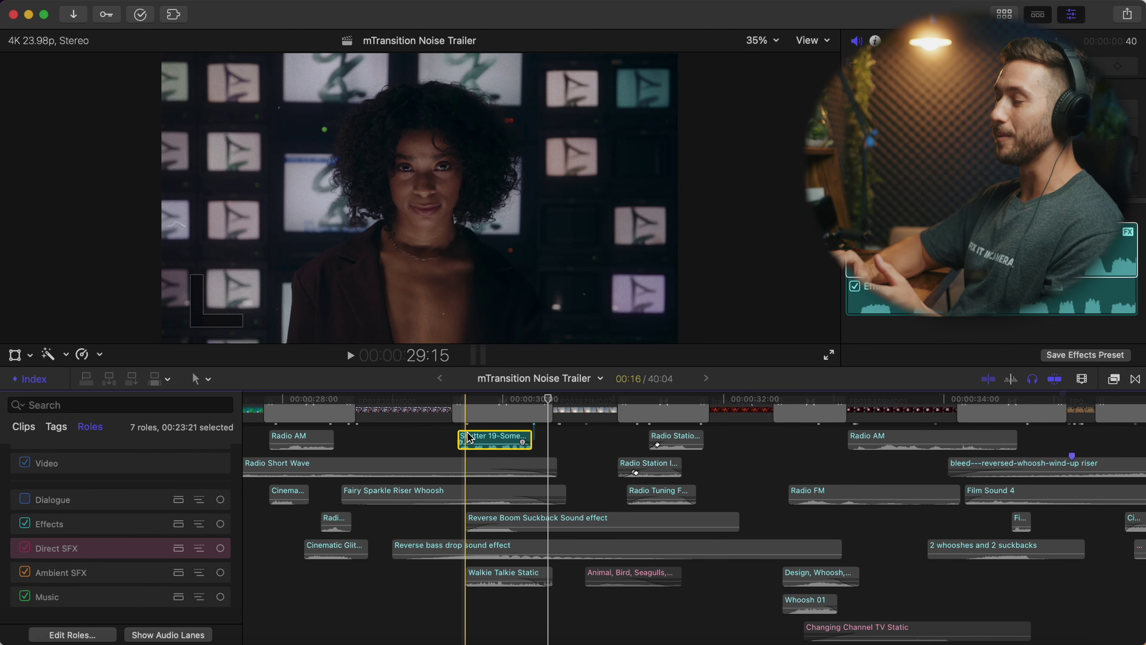
# Step: Solo the Reverse Boom Suckback Sound effect clip and play it into the pull-up shot
pyautogui.click(469, 519)
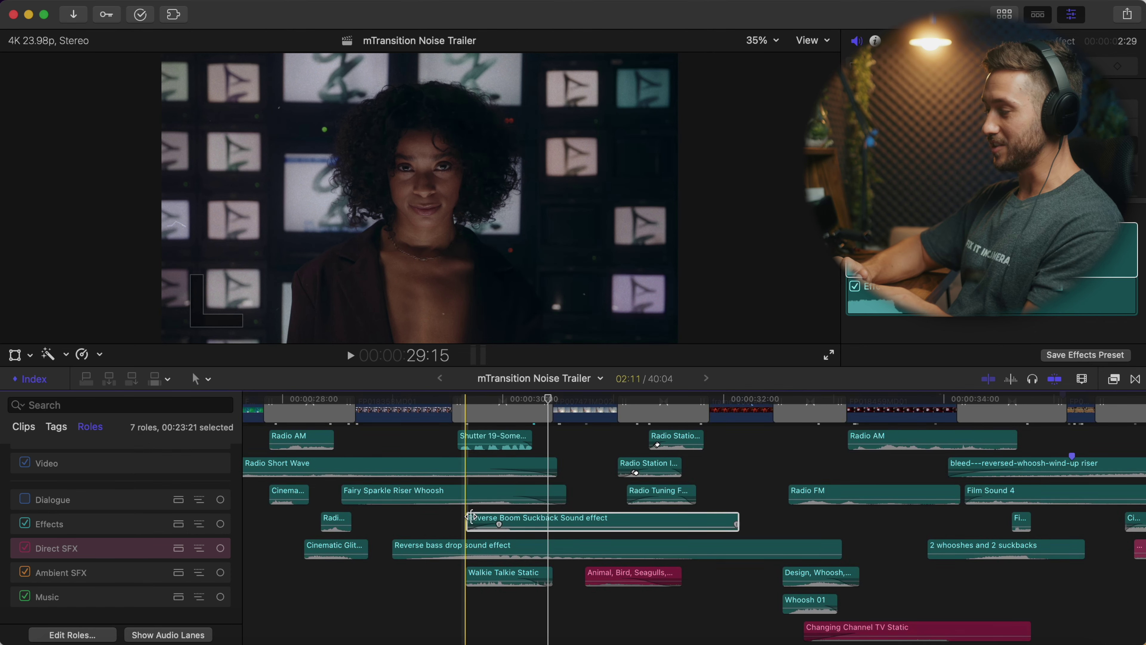
pyautogui.press('space')
pyautogui.press('space')
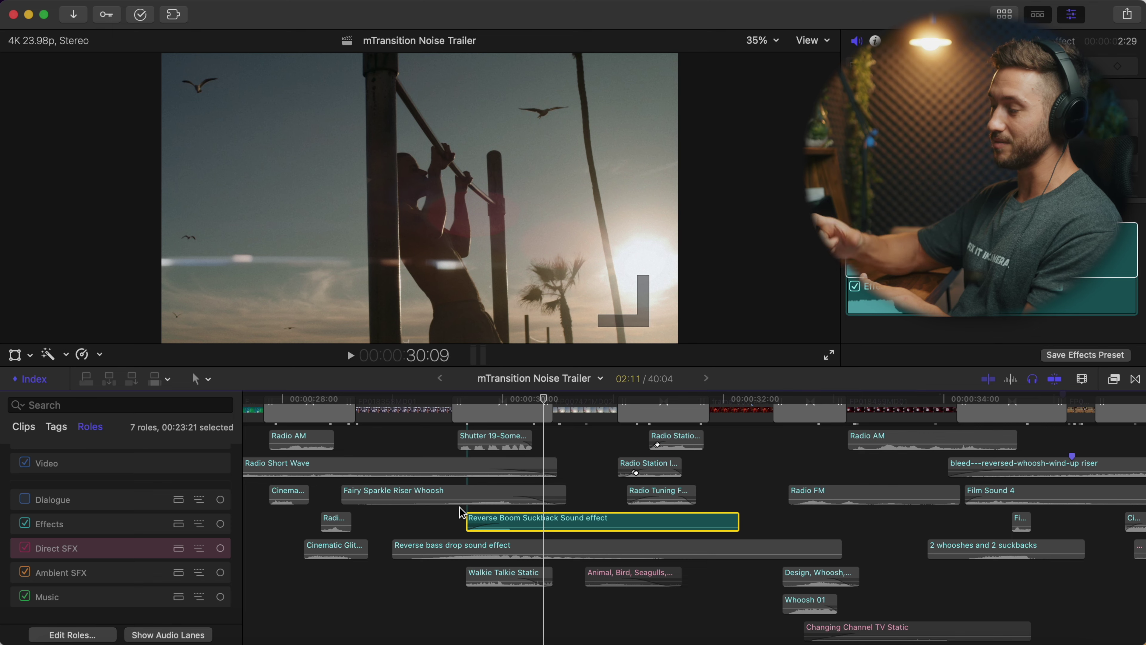
# Step: Solo the Walkie Talkie Static clip, play it into the pull-up shot, and turn soloing off
pyautogui.click(468, 574)
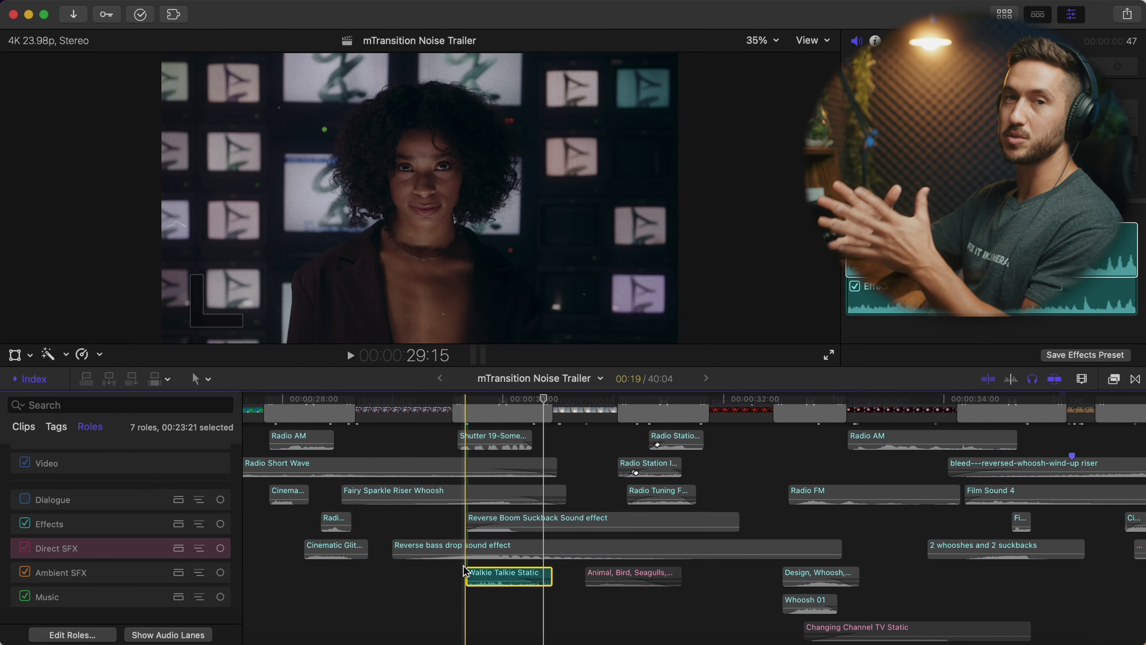
pyautogui.press('s')
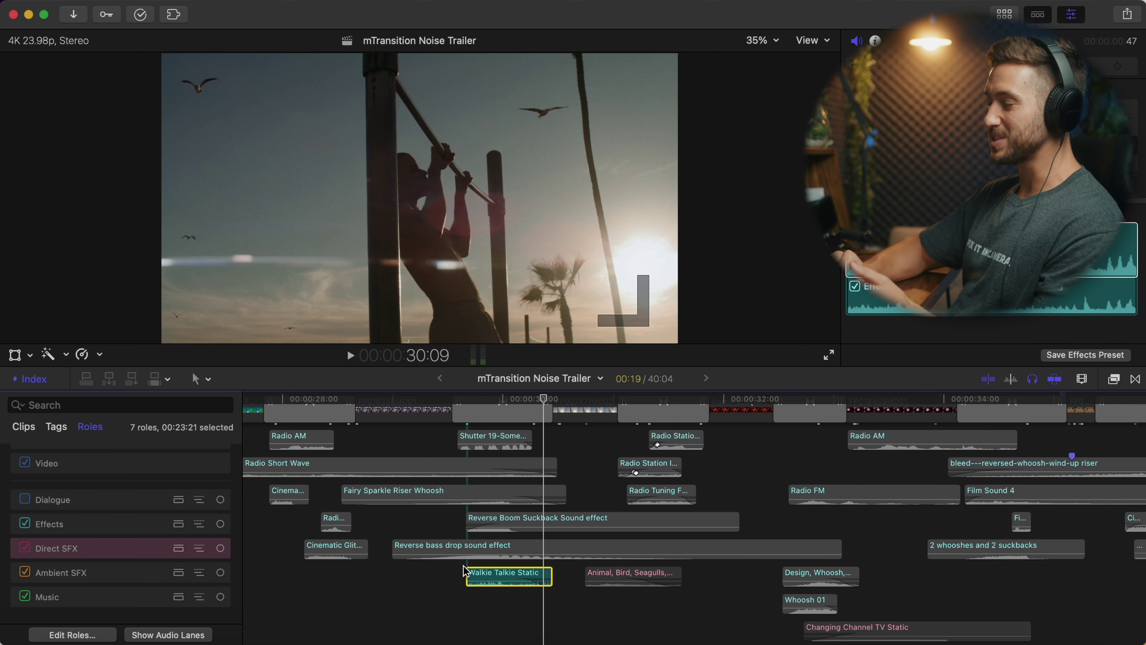
pyautogui.press('s')
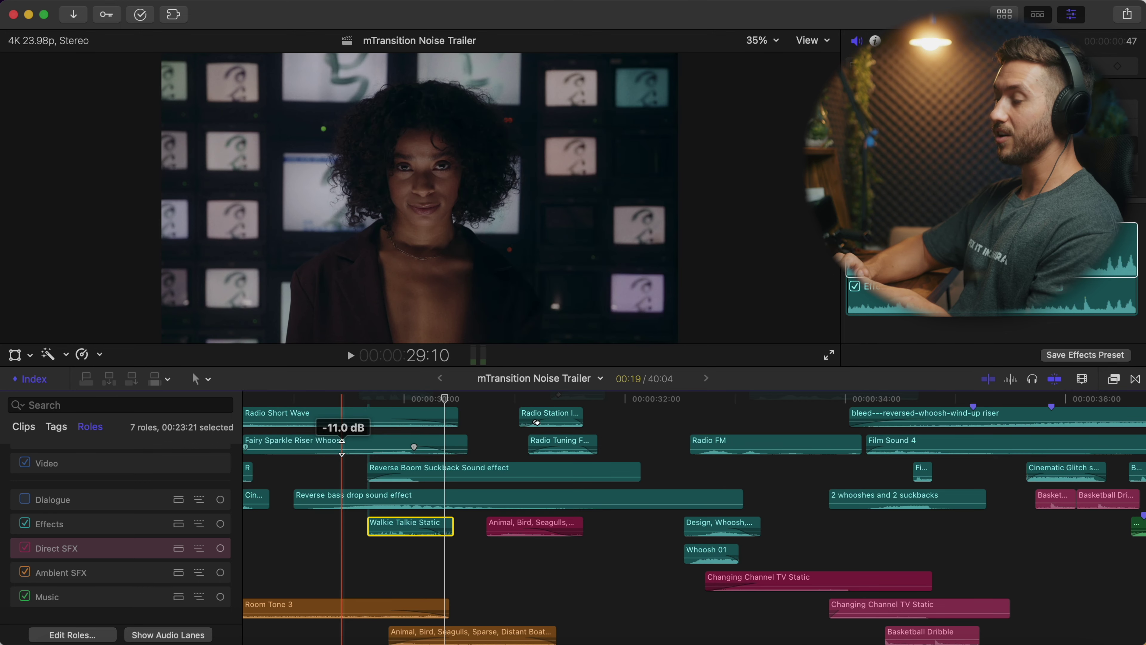
# Step: Play the full effects mix from the TV-wall transition through the pull-up shot into the dark red shot
pyautogui.scroll(3, 341, 440)
pyautogui.hscroll(-3, 342, 440)
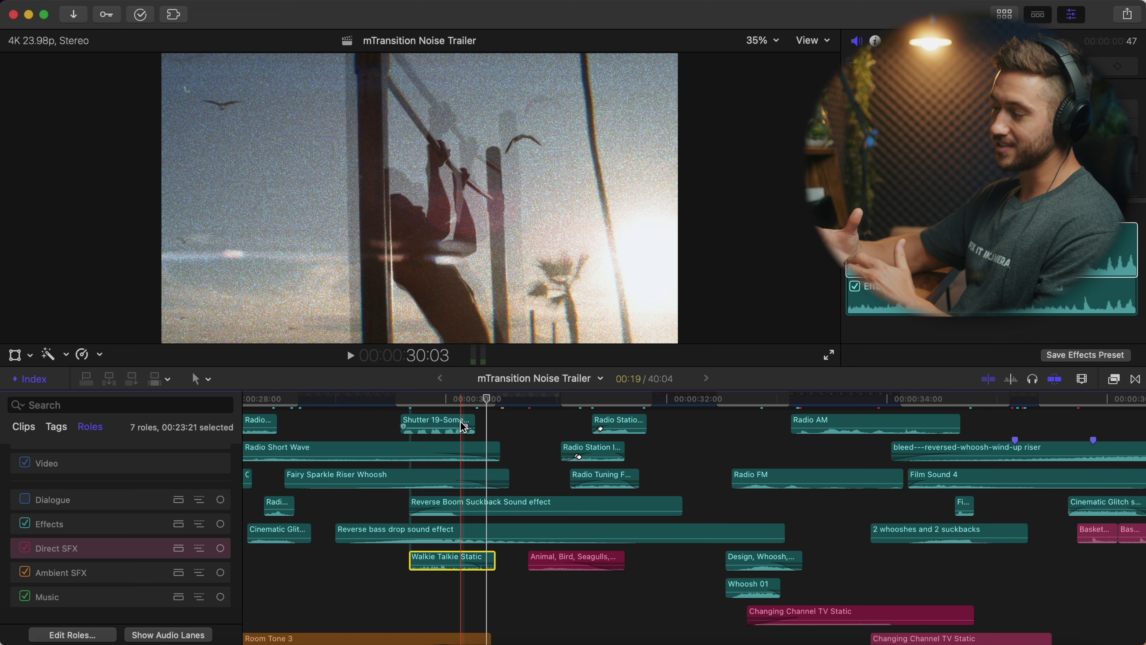
pyautogui.hotkey('shift', '/')
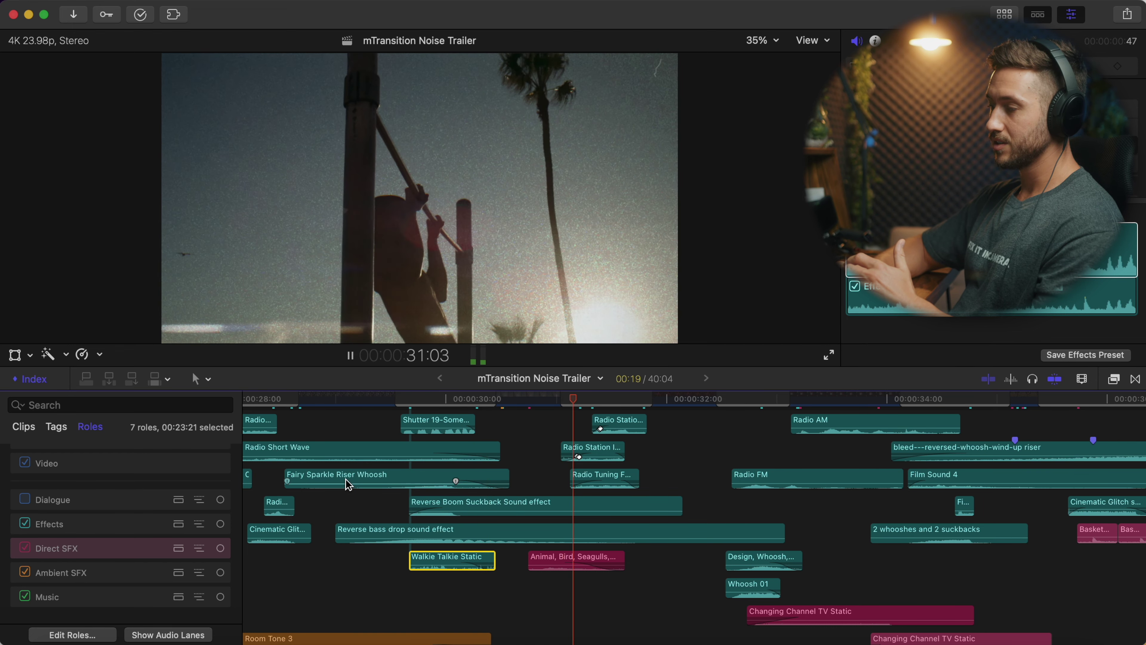
pyautogui.press('space')
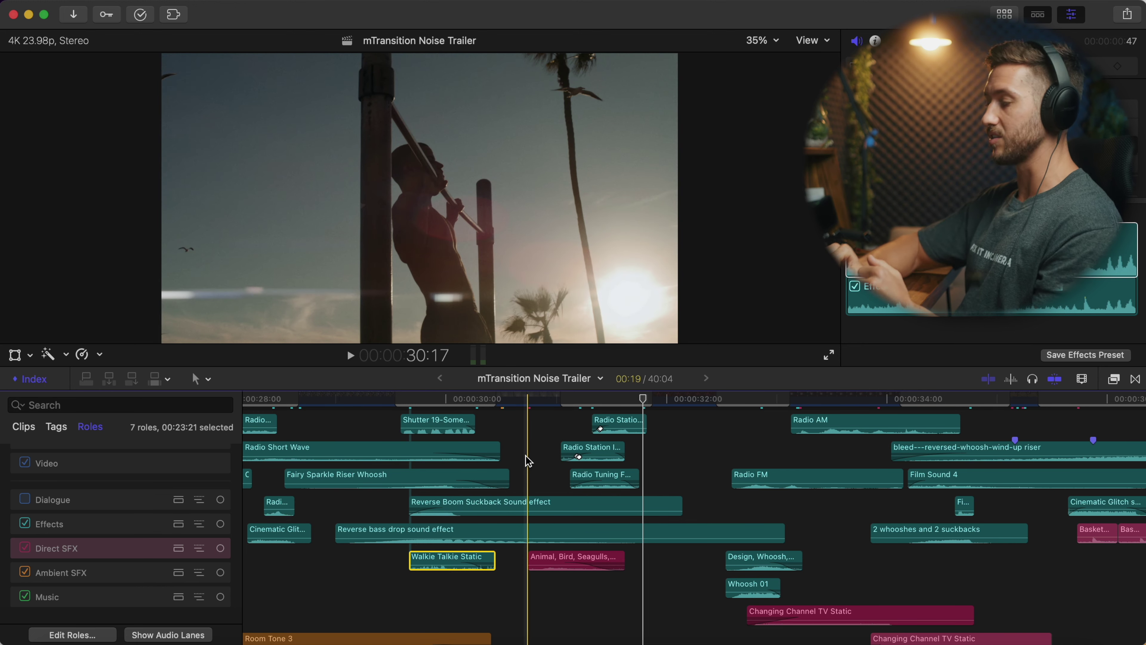
pyautogui.press('space')
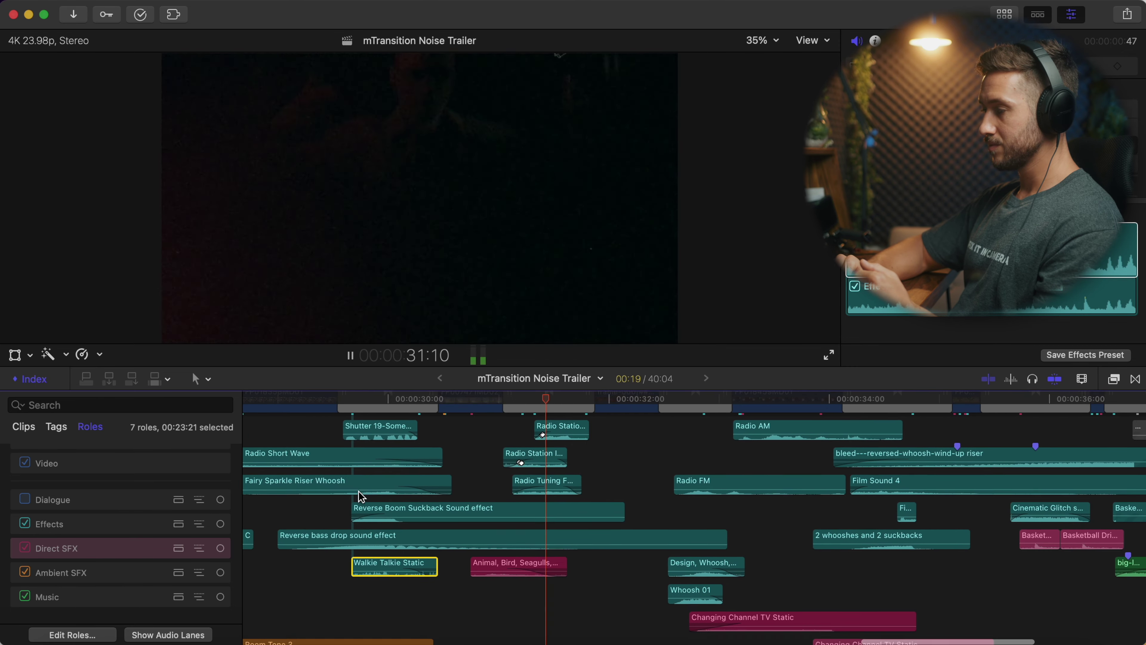
pyautogui.press('space')
# Step: Solo the Radio FM, Design Whoosh and Whoosh 01 clips together and play them across the transition to the TV static shot
pyautogui.click(469, 437)
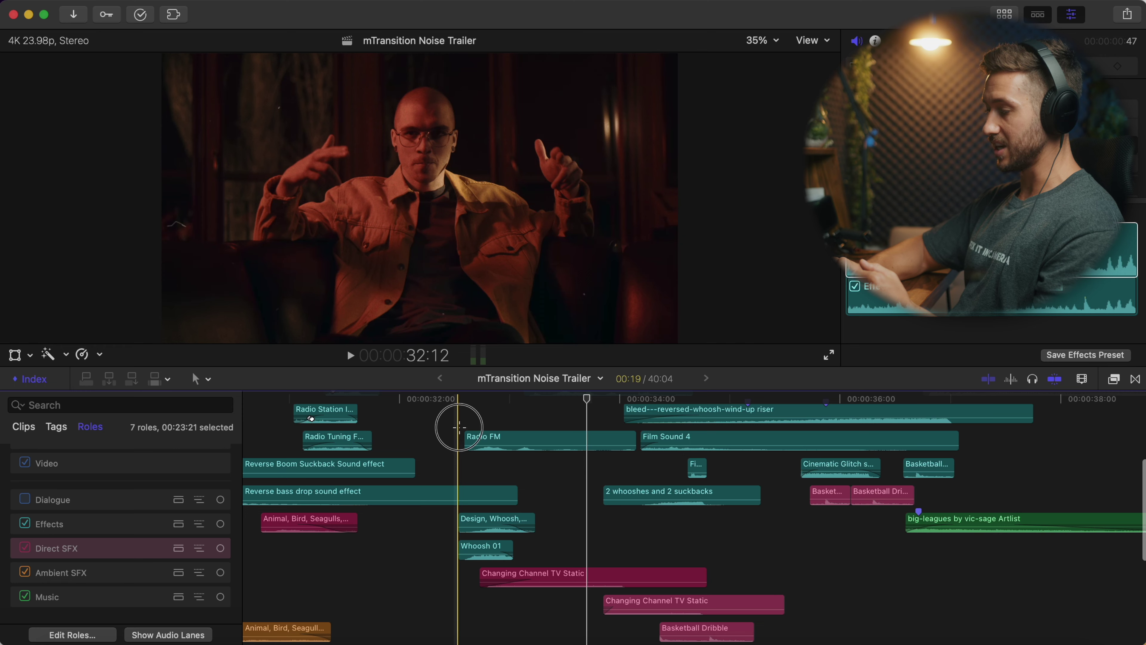
pyautogui.keyDown('super'); pyautogui.click(525, 525); pyautogui.keyUp('super')
pyautogui.keyDown('super'); pyautogui.click(515, 546); pyautogui.keyUp('super')
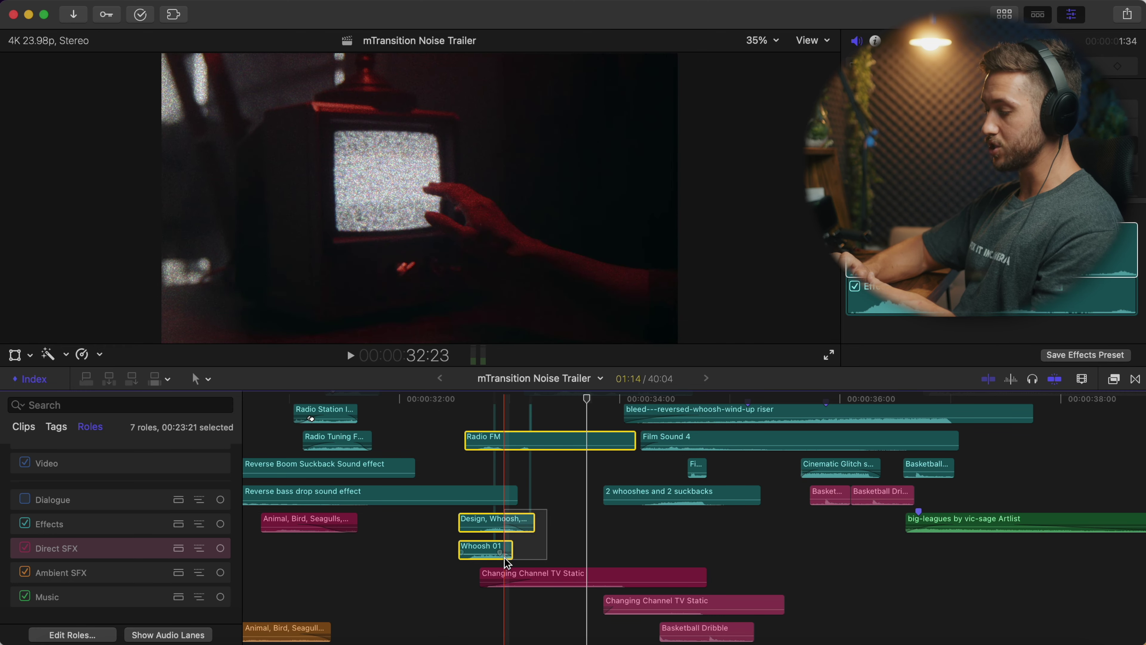
pyautogui.press('space')
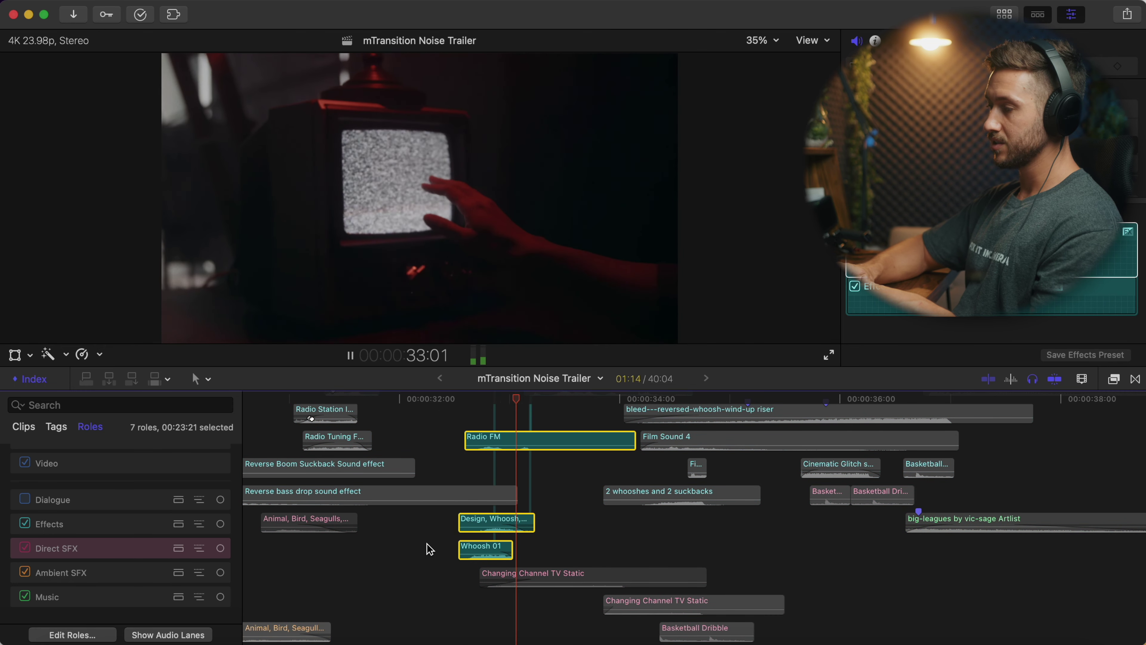
pyautogui.click(474, 481)
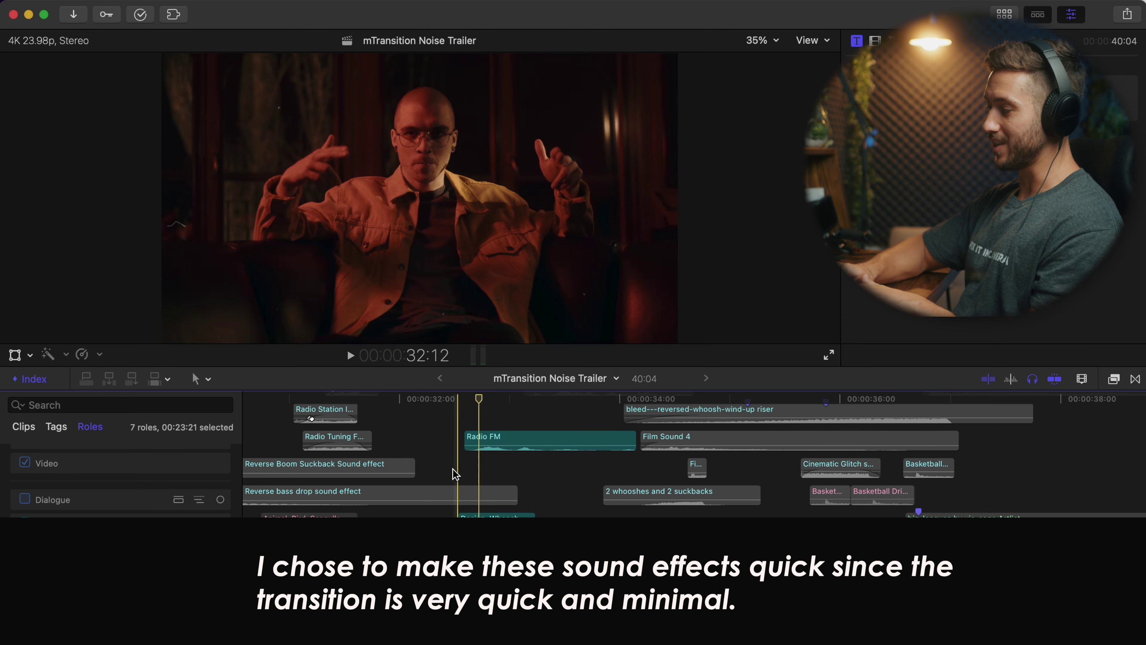
pyautogui.click(505, 478)
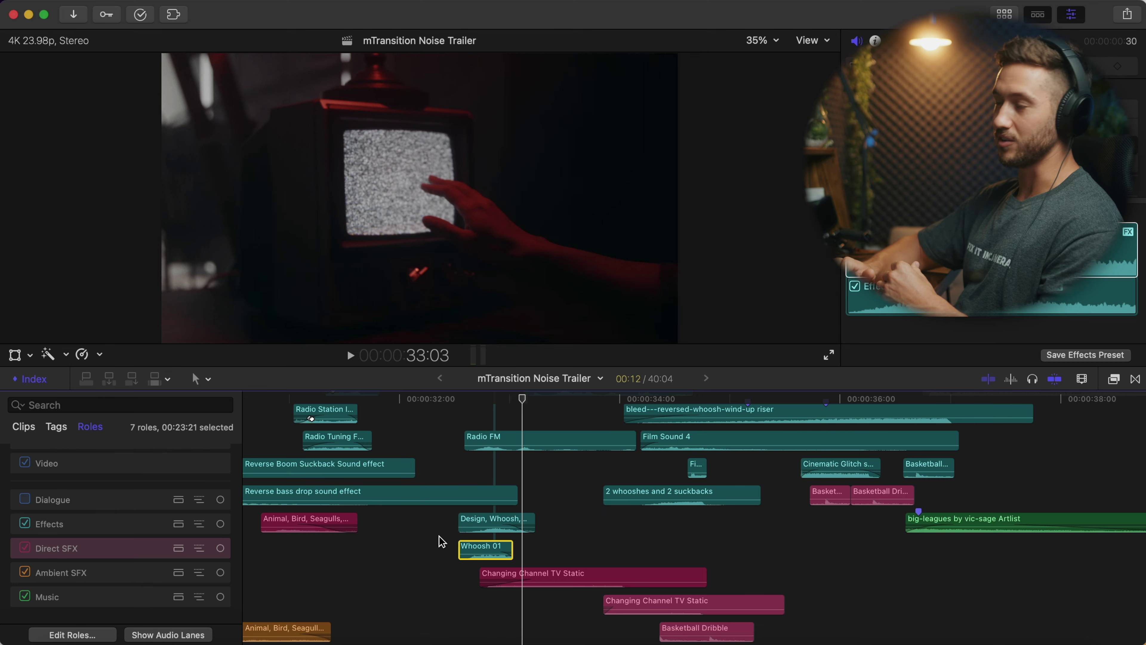
# Step: Play the TV static shot into the basketball shots with all clips audible
pyautogui.press('space')
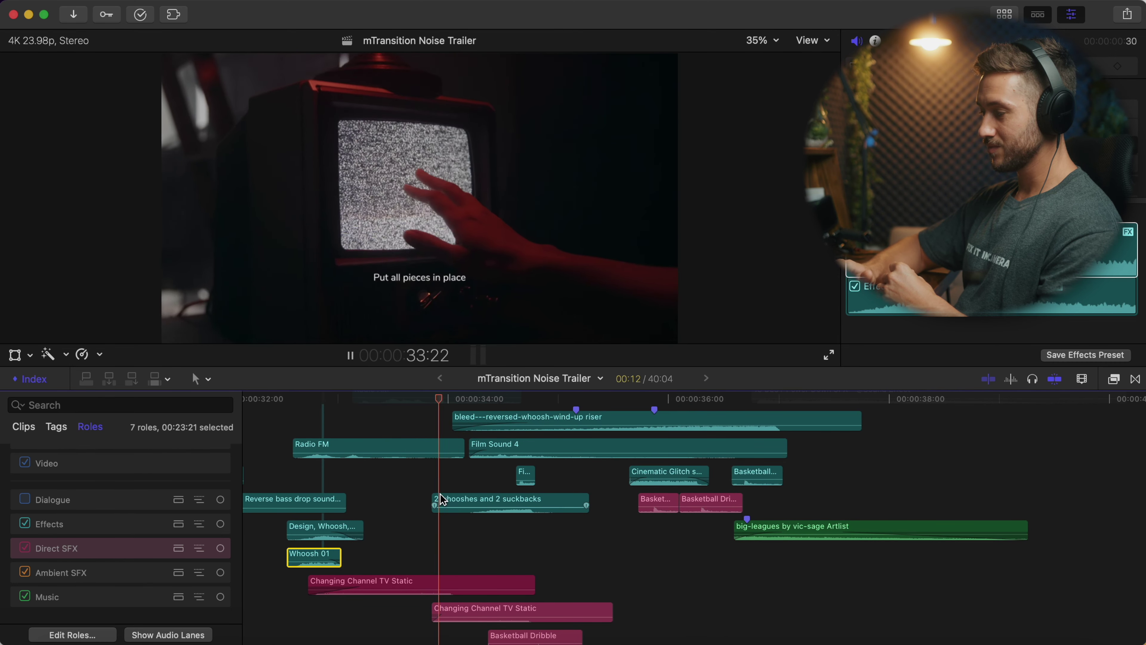
pyautogui.scroll(-1, 442, 498)
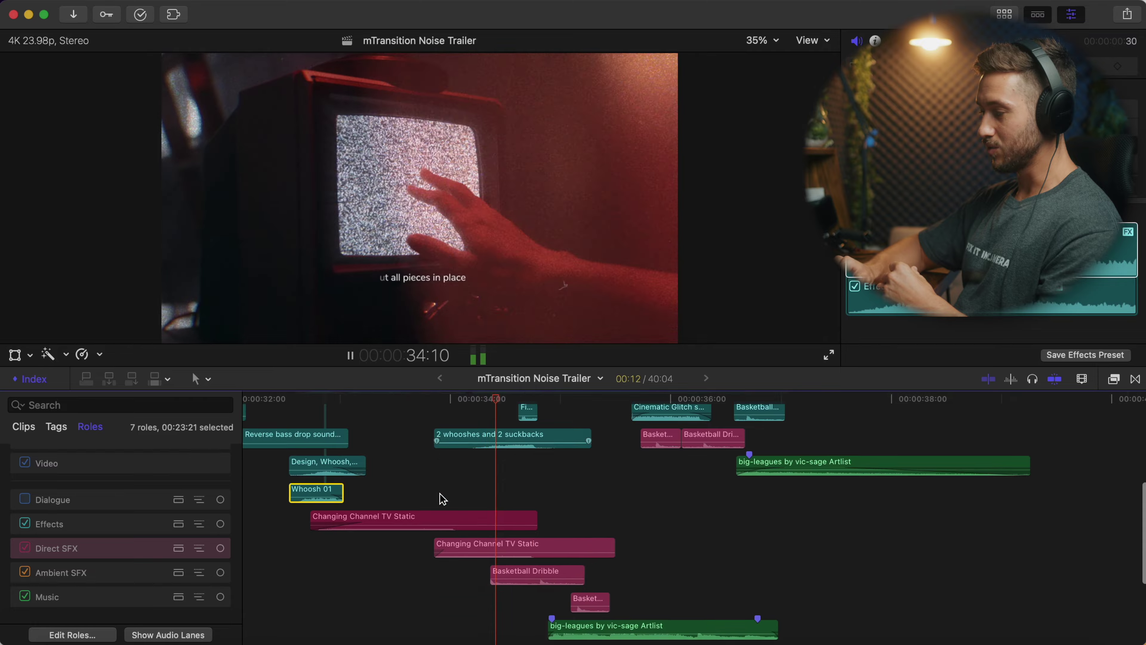
pyautogui.scroll(-5, 441, 497)
pyautogui.press('space')
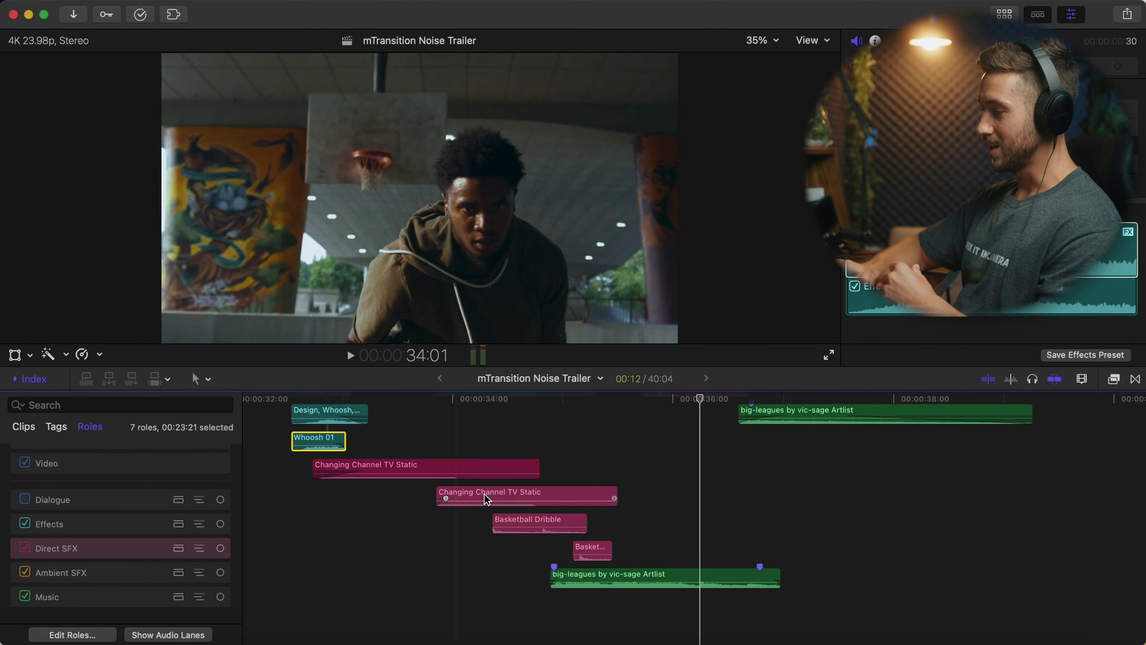
# Step: Disable the big-leagues music clip that runs under the closing title
pyautogui.click(635, 495)
pyautogui.scroll(-2, 641, 519)
pyautogui.click(628, 541)
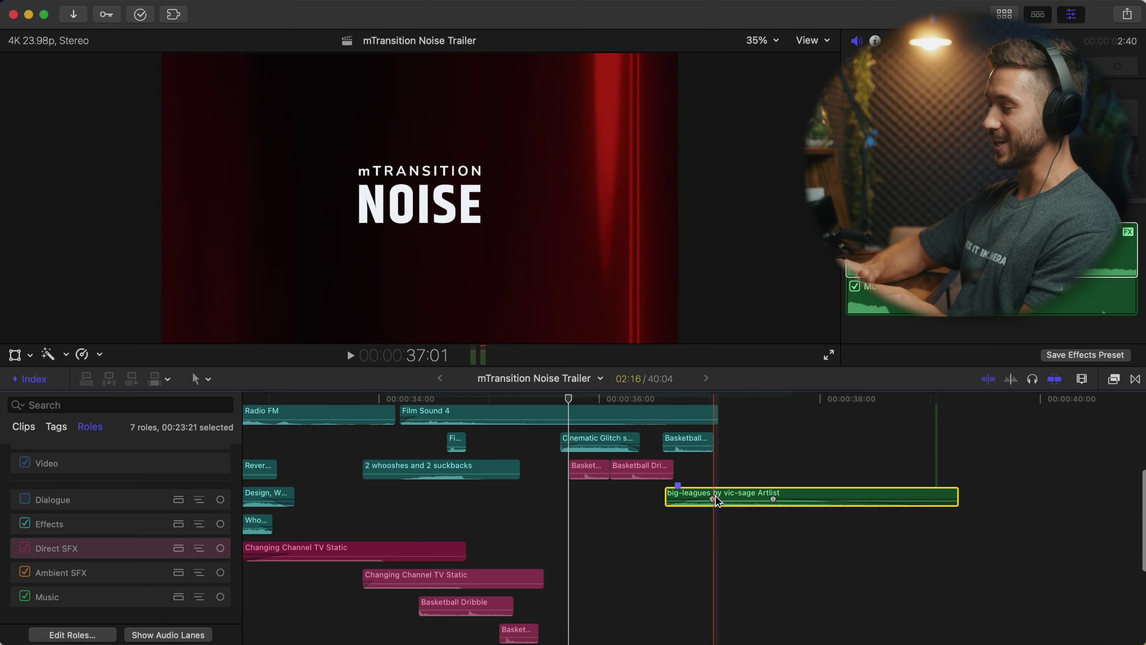
pyautogui.press('v')
# Step: Play the TV static shot through the basketball shots with the closing music clip disabled
pyautogui.scroll(2, 462, 521)
pyautogui.hscroll(-1, 462, 521)
pyautogui.press('space')
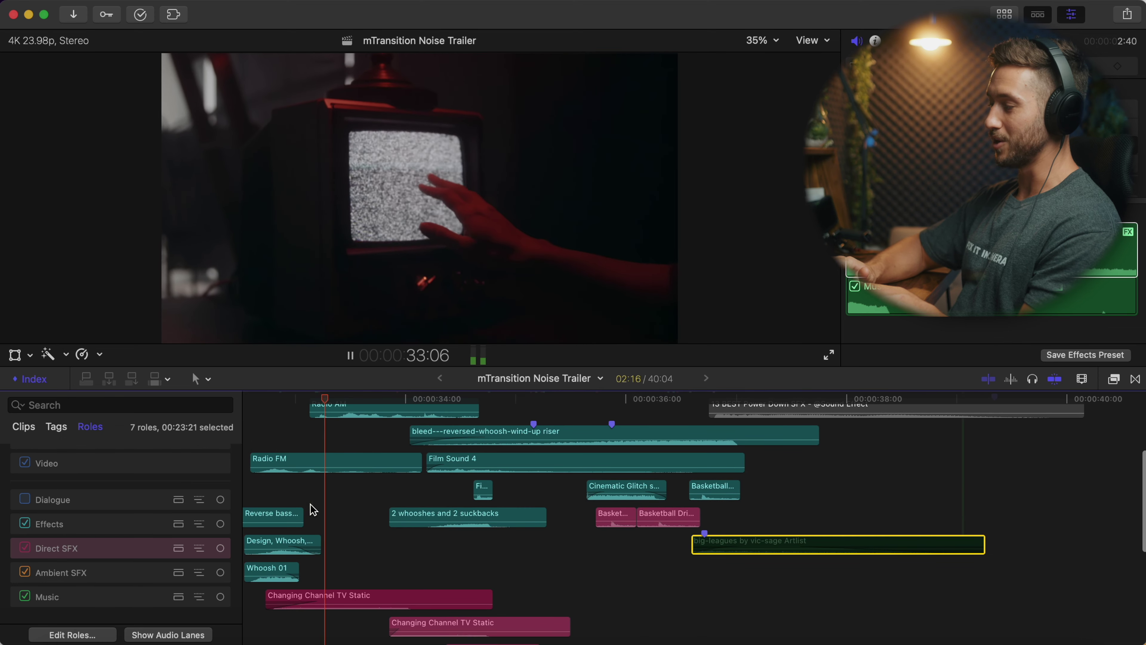
pyautogui.scroll(-1, 313, 509)
pyautogui.hscroll(1, 313, 509)
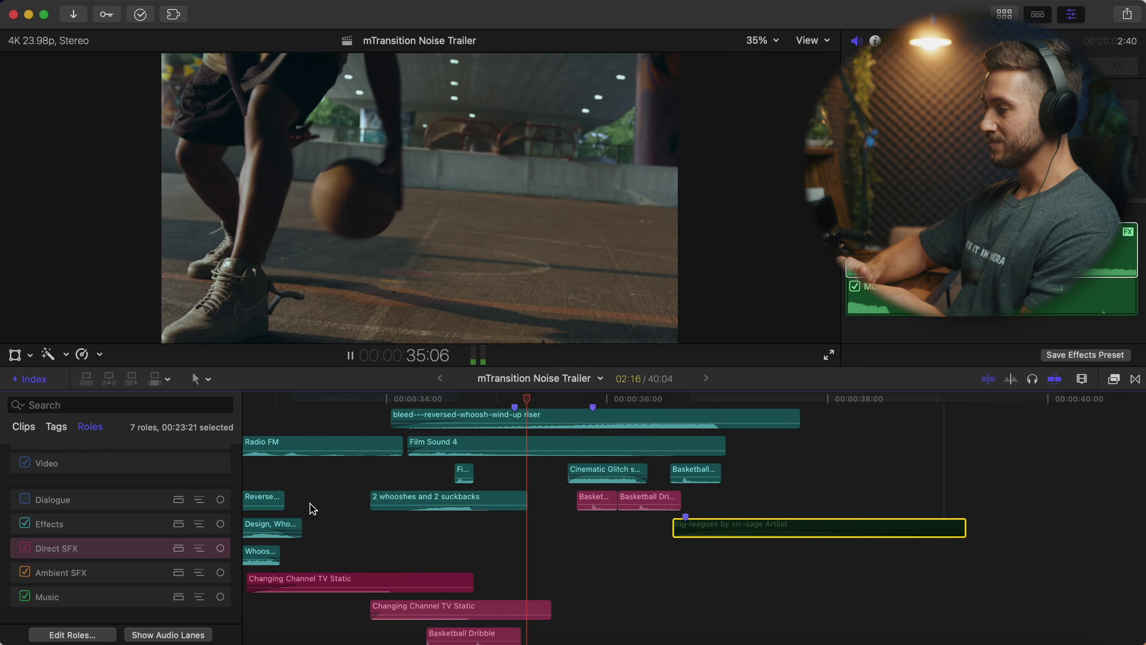
pyautogui.press('space')
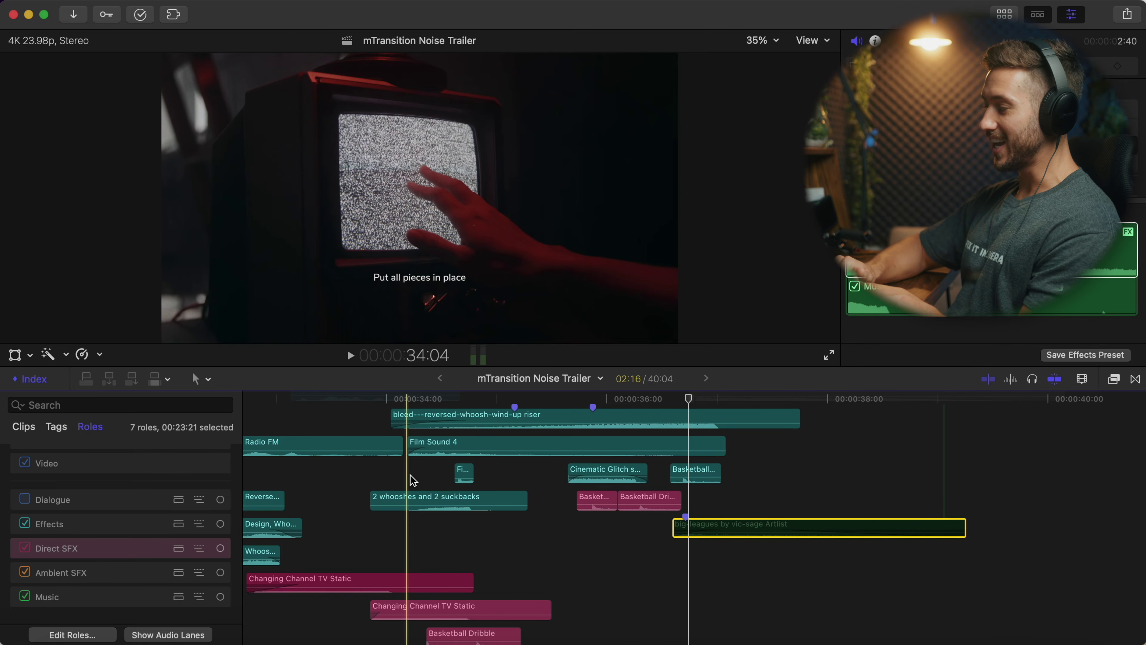
# Step: Play the basketball shots into the closing mTransition Noise title
pyautogui.scroll(4, 413, 480)
pyautogui.hscroll(4, 413, 480)
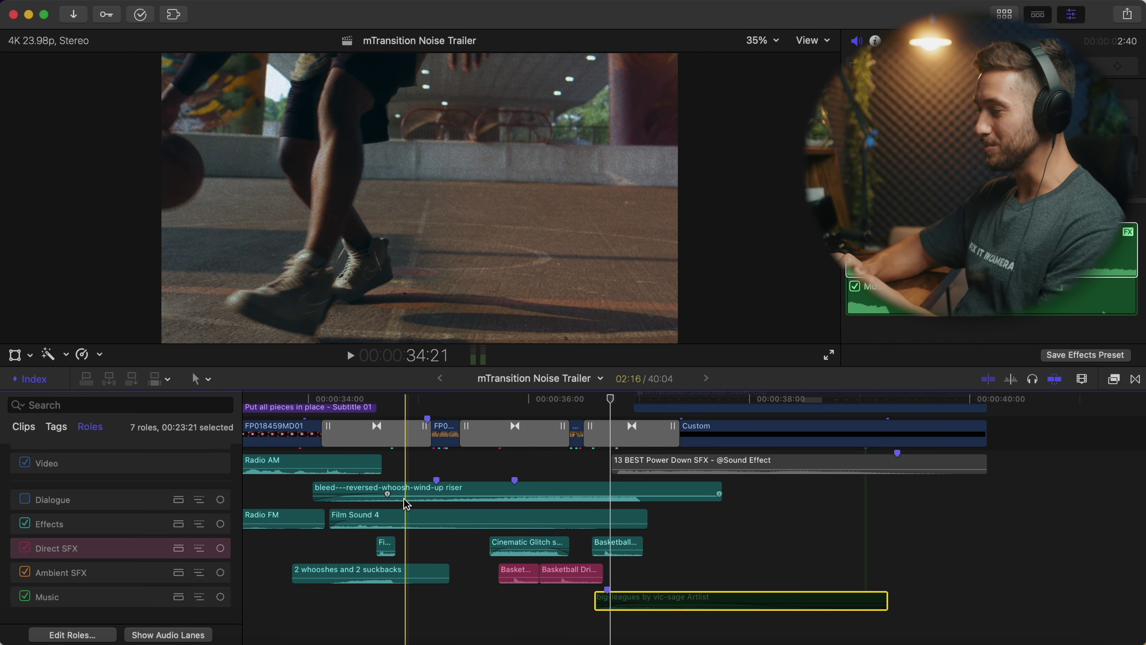
pyautogui.press('space')
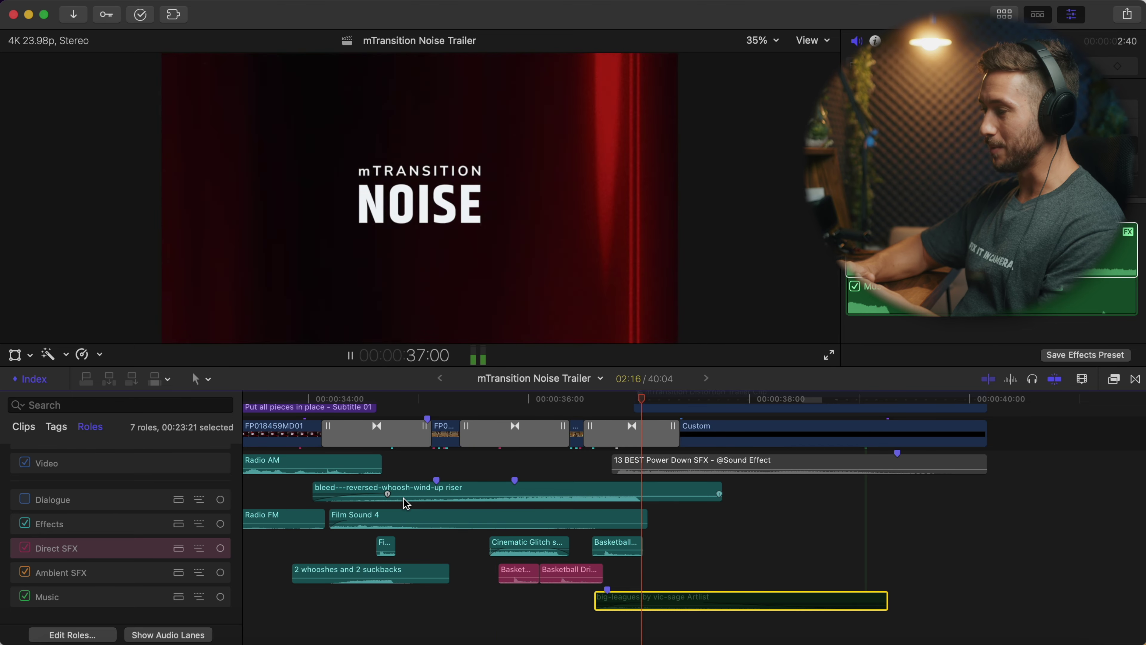
# Step: Solo and play the bleed---reversed-whoosh-wind-up riser clip, and assign the 13 BEST Power Down SFX clip to the Effects role
pyautogui.click(590, 489)
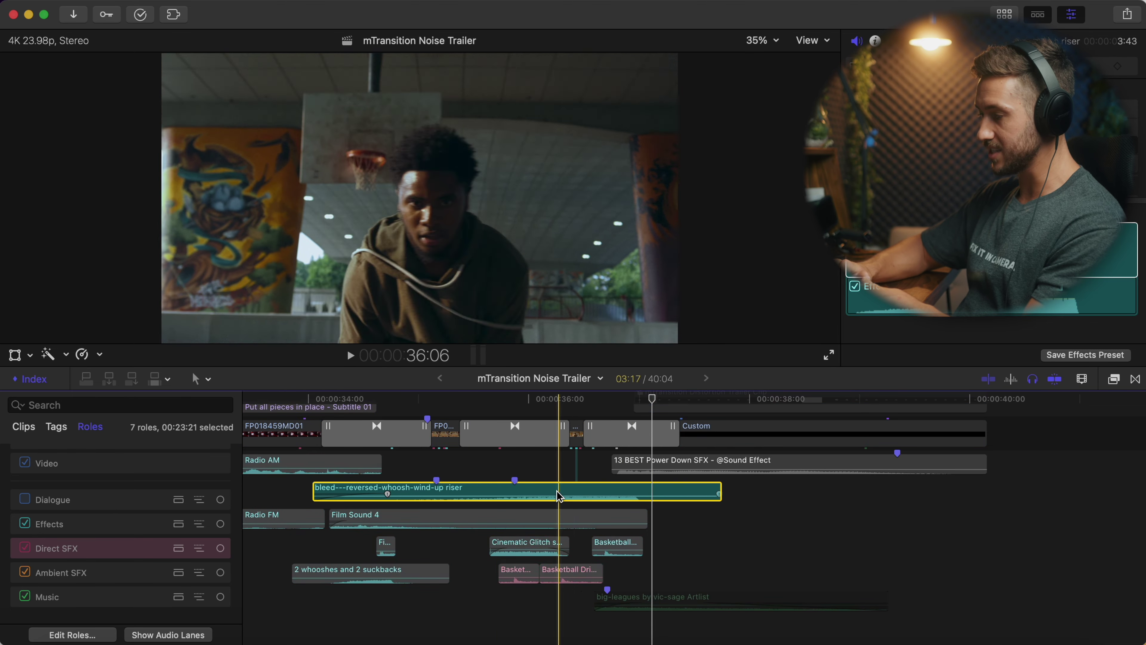
pyautogui.press('space')
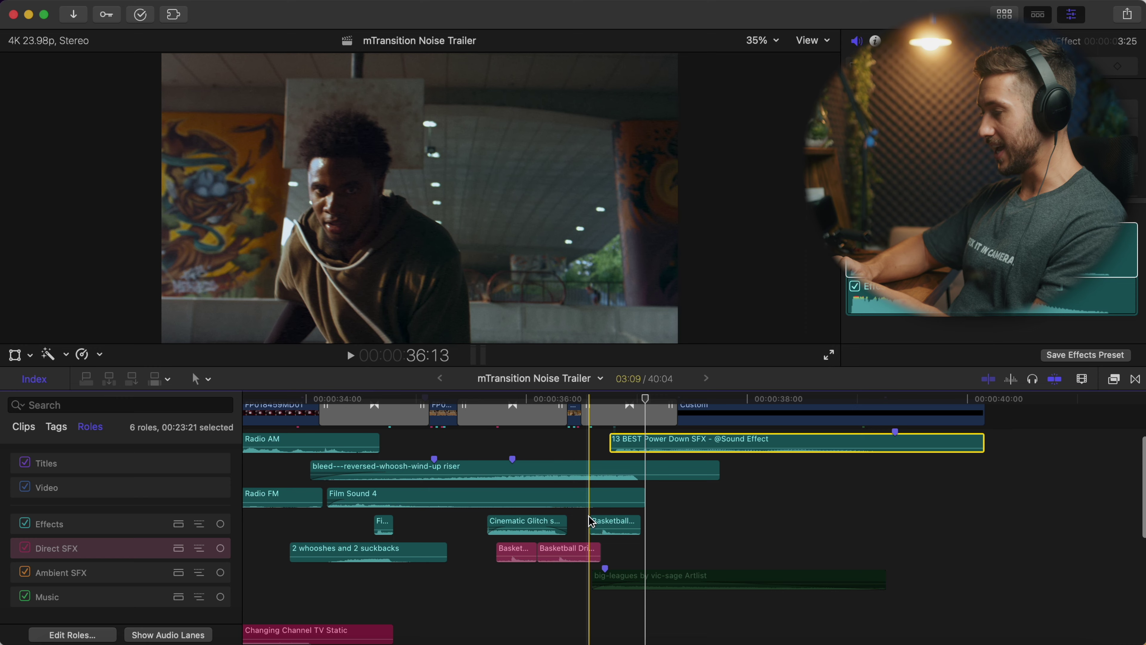
pyautogui.press('space')
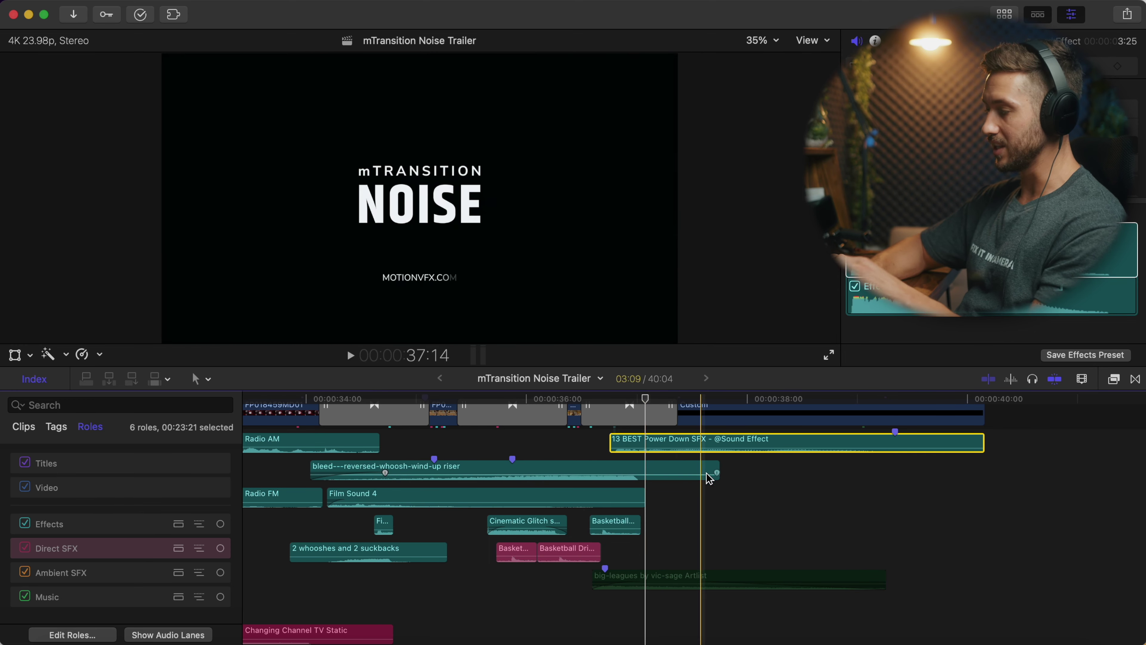
# Step: Solo the reversed-whoosh riser and 13 BEST Power Down SFX clips together and play them from the basketball shot into the closing title
pyautogui.click(670, 467)
pyautogui.keyDown('super'); pyautogui.click(659, 440); pyautogui.keyUp('super')
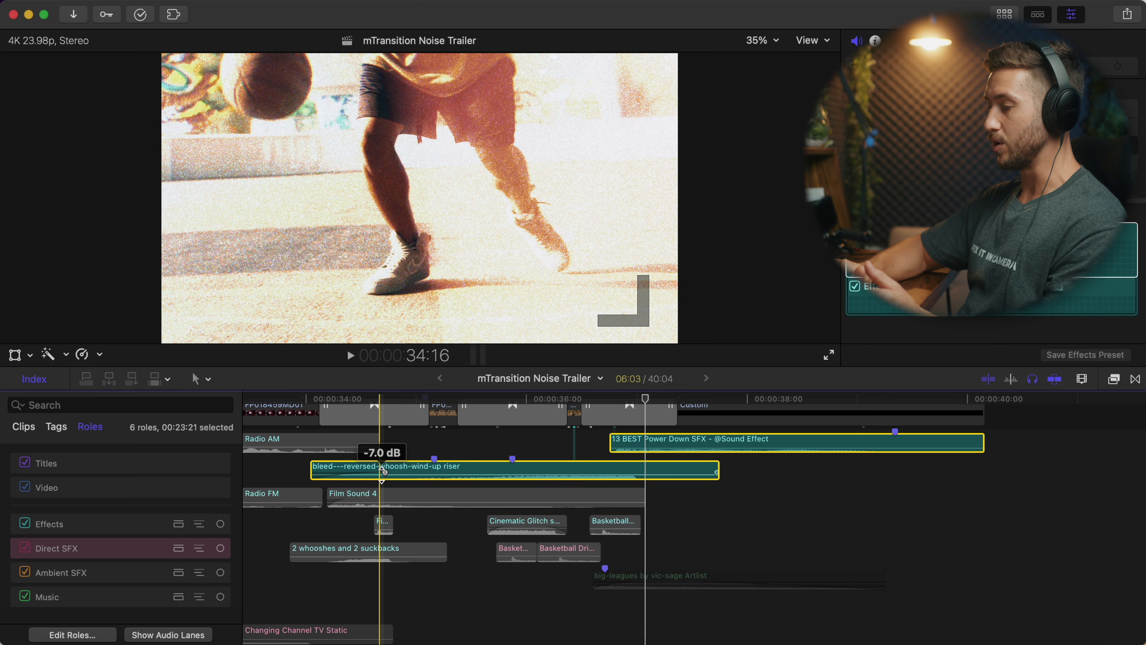
pyautogui.press('space')
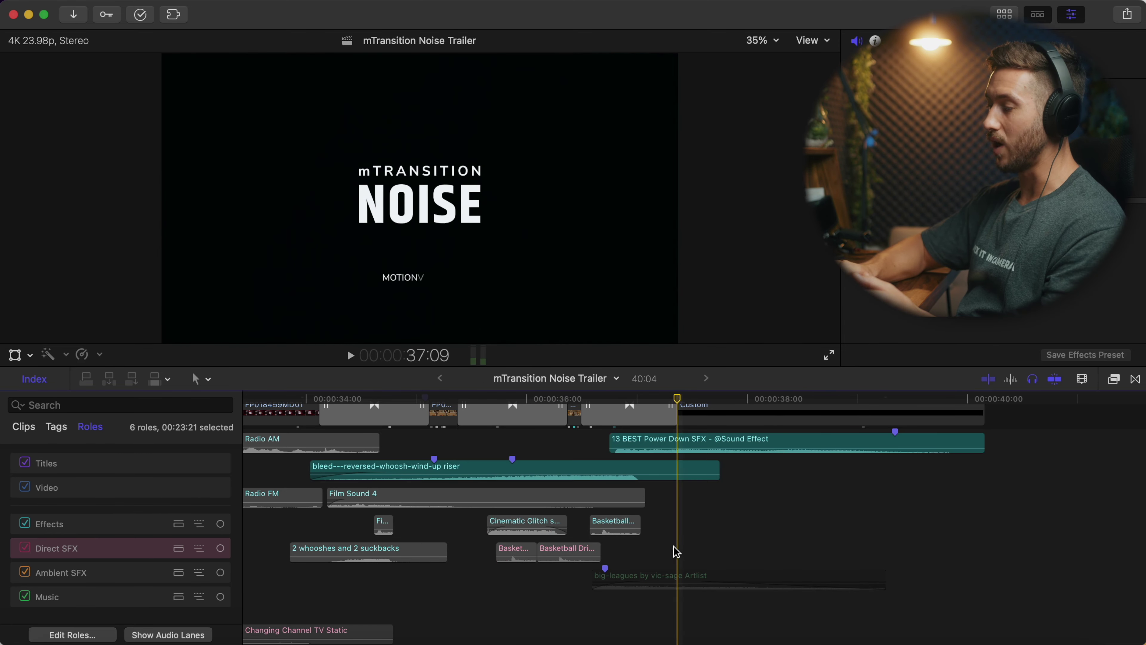
# Step: Solo only the 13 BEST Power Down SFX clip and play it into the closing title
pyautogui.keyDown('super'); pyautogui.click(632, 472); pyautogui.keyUp('super')
pyautogui.press('space')
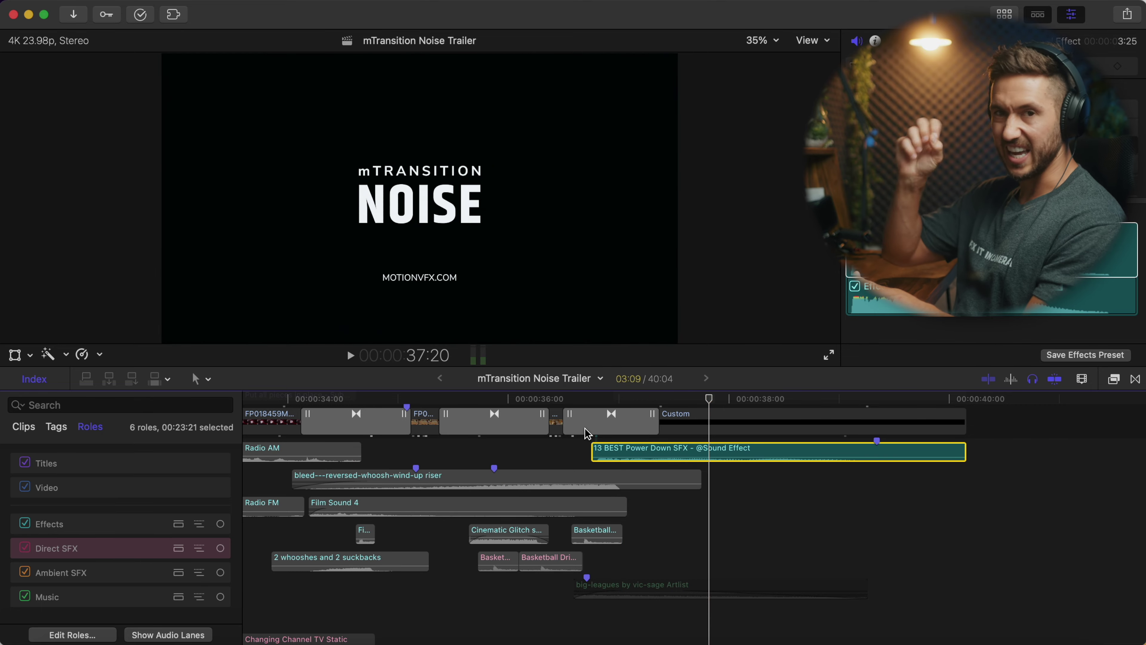